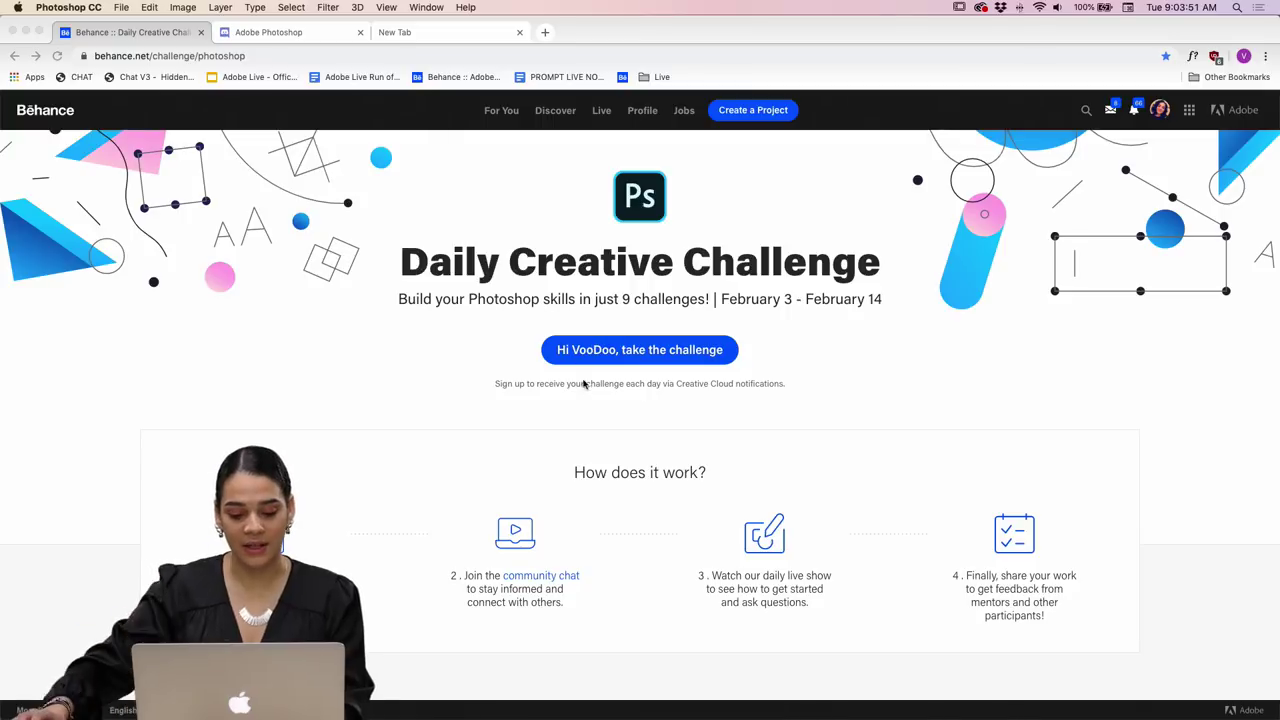
Look through the Photoshop Daily Creative Challenge page, including how it works, the dated challenge cards and the past challenges.
{"action": "scroll", "coordinate": [620, 441], "scroll_direction": "down", "scroll_amount": 5}
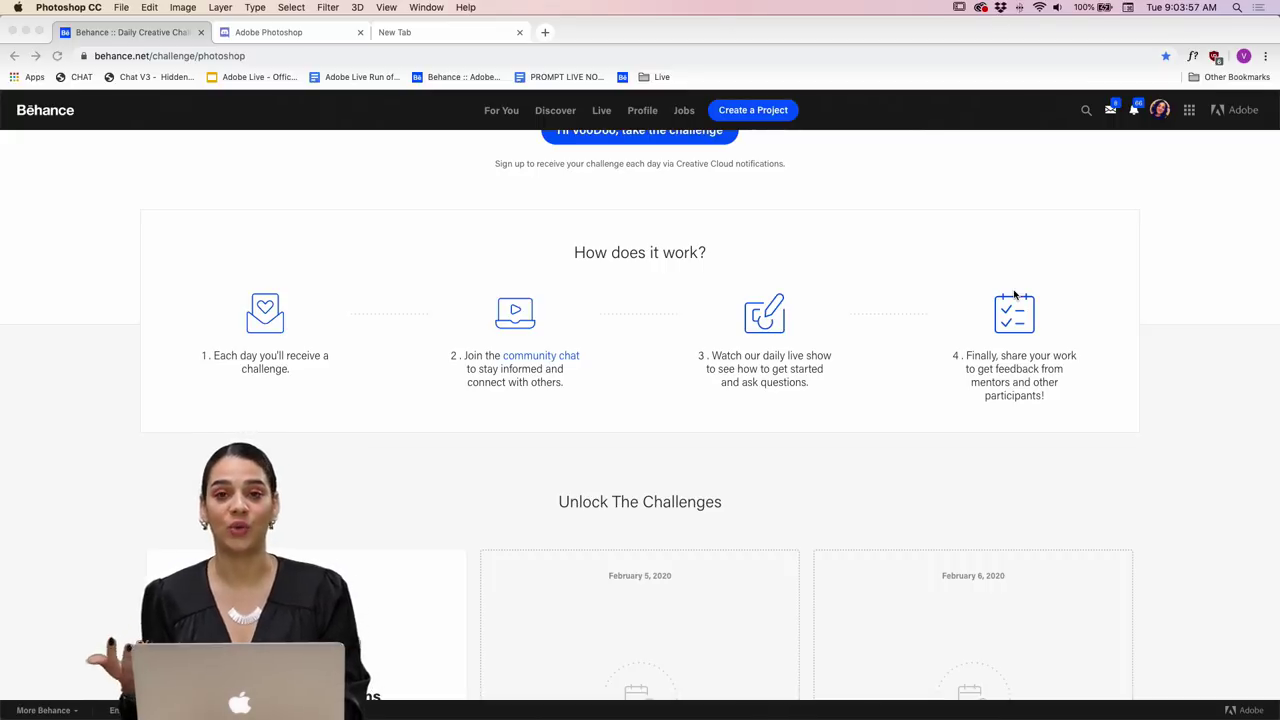
{"action": "scroll", "coordinate": [1078, 405], "scroll_direction": "down", "scroll_amount": 10}
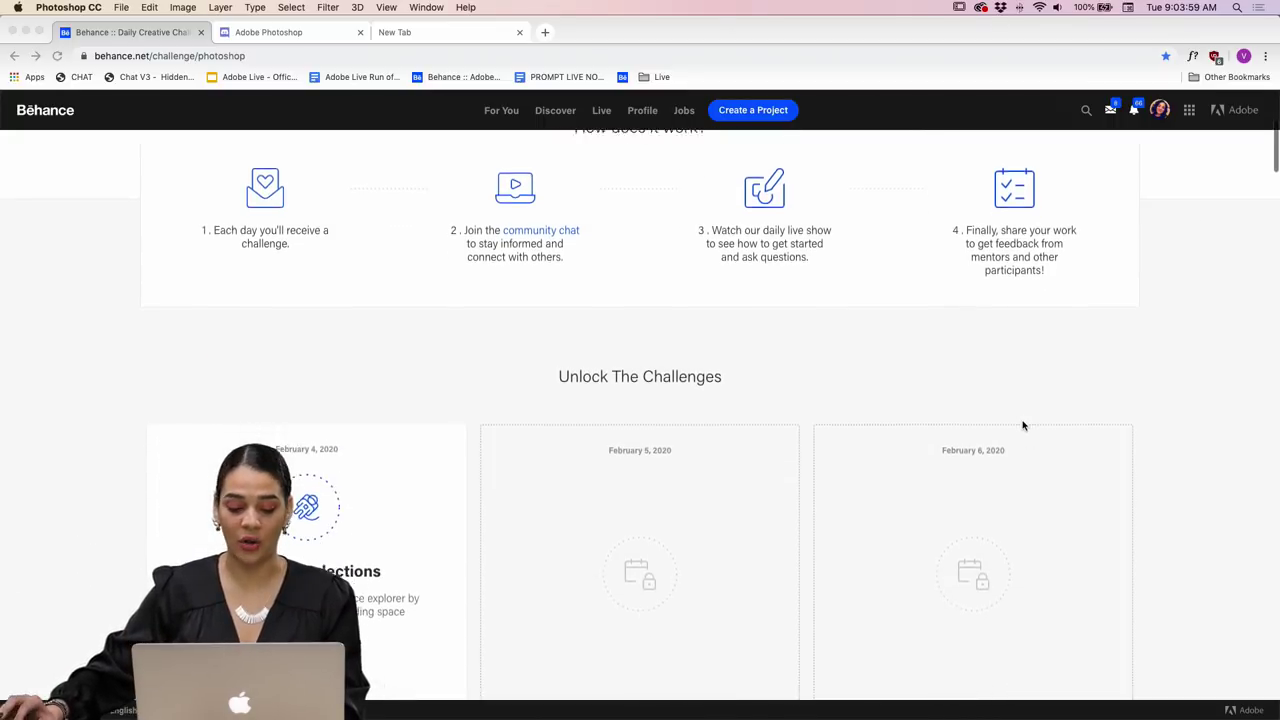
{"action": "scroll", "coordinate": [1020, 432], "scroll_direction": "up", "scroll_amount": 3}
{"action": "scroll", "coordinate": [1020, 431], "scroll_direction": "down", "scroll_amount": 10}
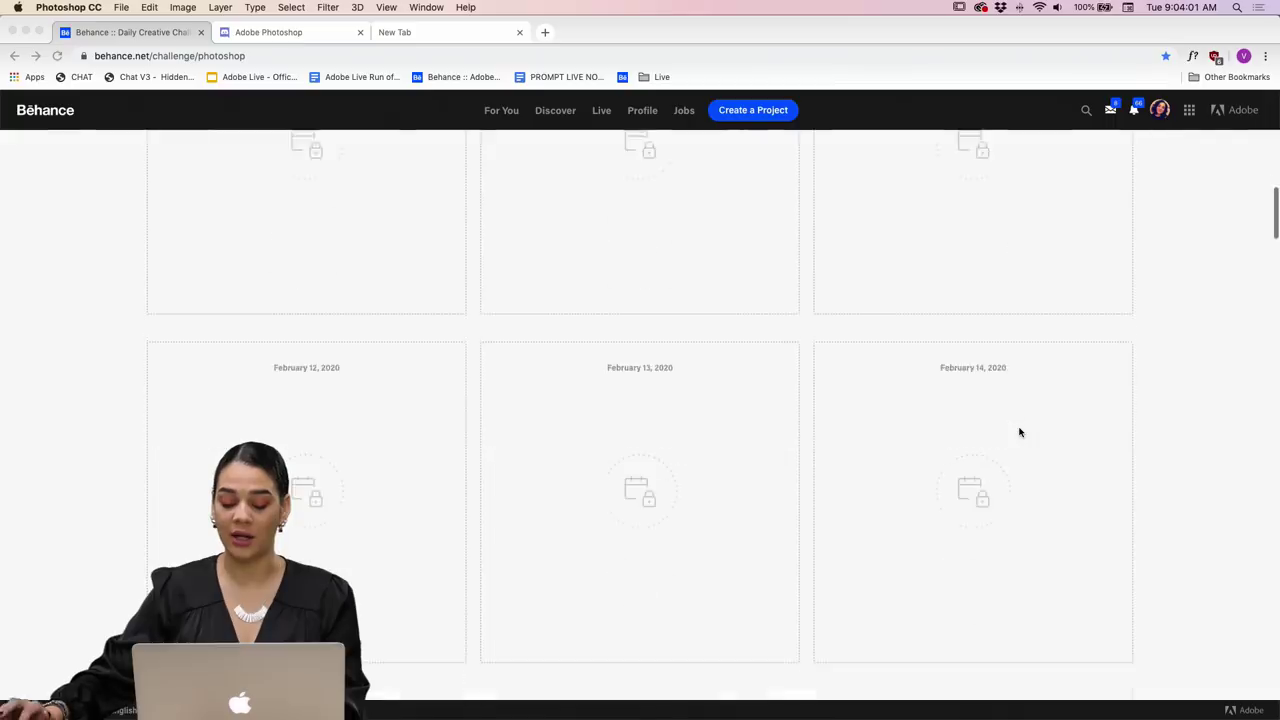
{"action": "scroll", "coordinate": [1013, 447], "scroll_direction": "up", "scroll_amount": 15}
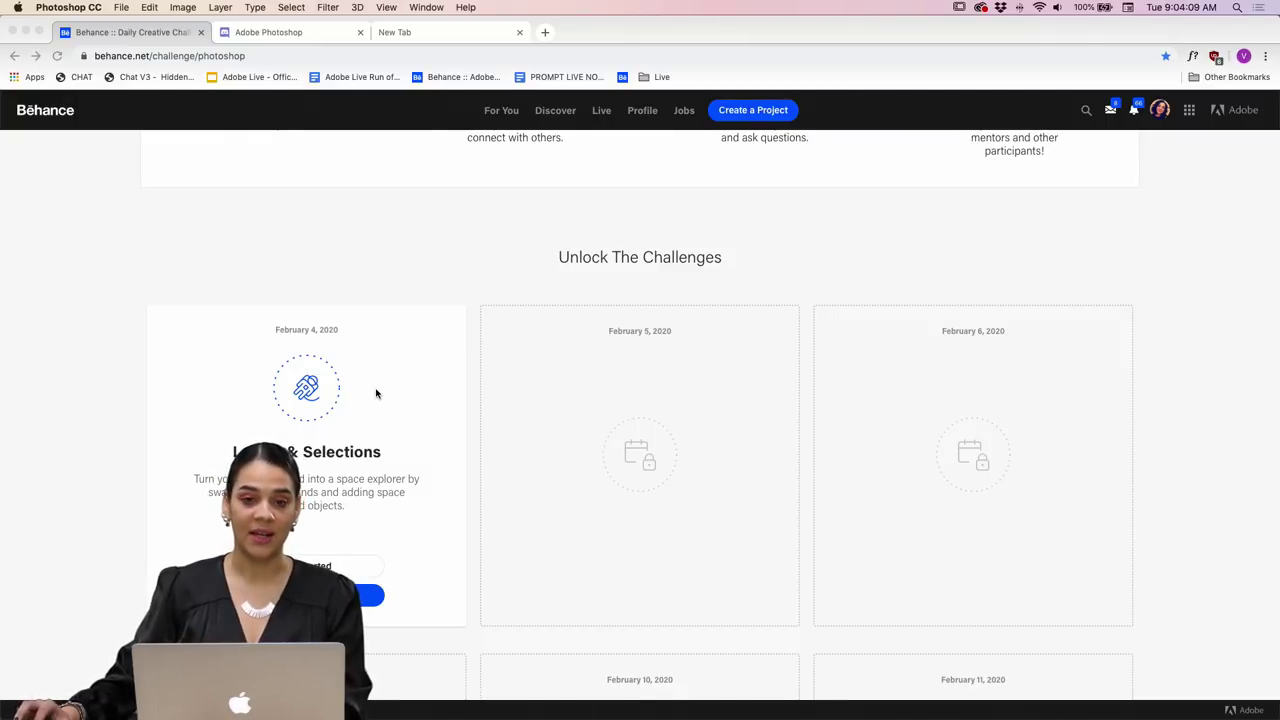
{"action": "scroll", "coordinate": [377, 396], "scroll_direction": "up", "scroll_amount": 1}
{"action": "scroll", "coordinate": [377, 397], "scroll_direction": "down", "scroll_amount": 5}
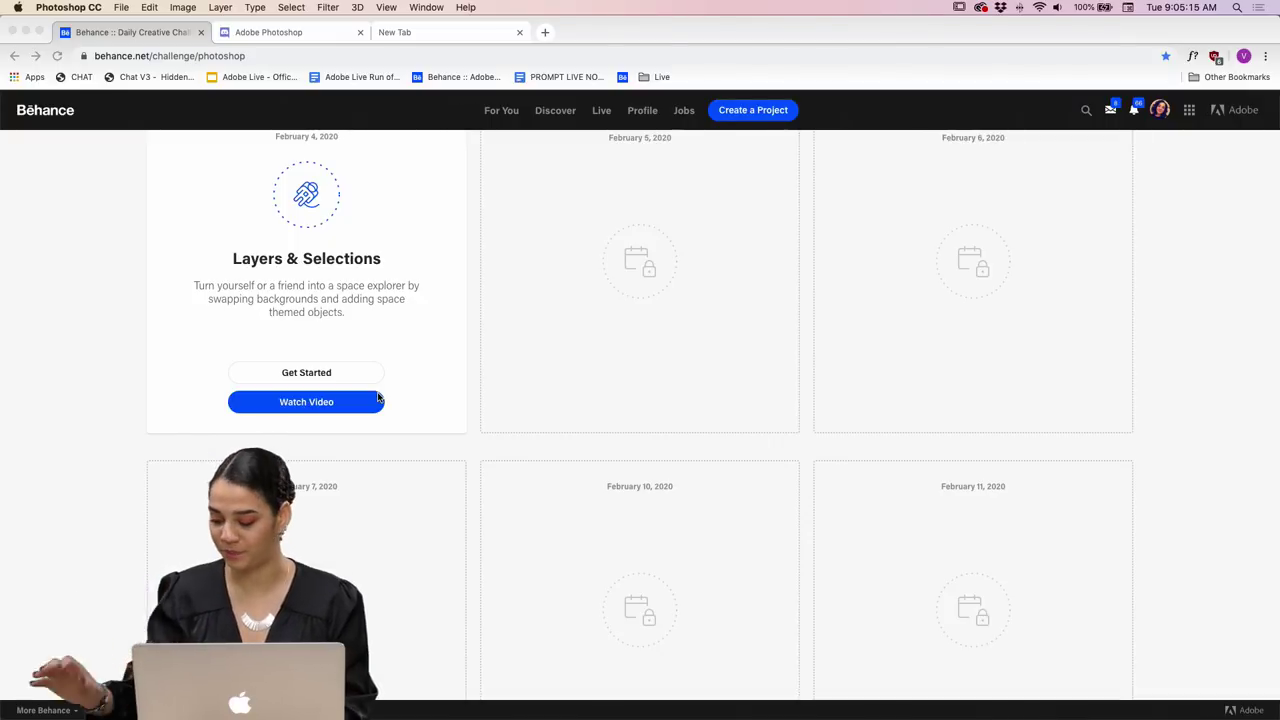
{"action": "scroll", "coordinate": [523, 403], "scroll_direction": "up", "scroll_amount": 10}
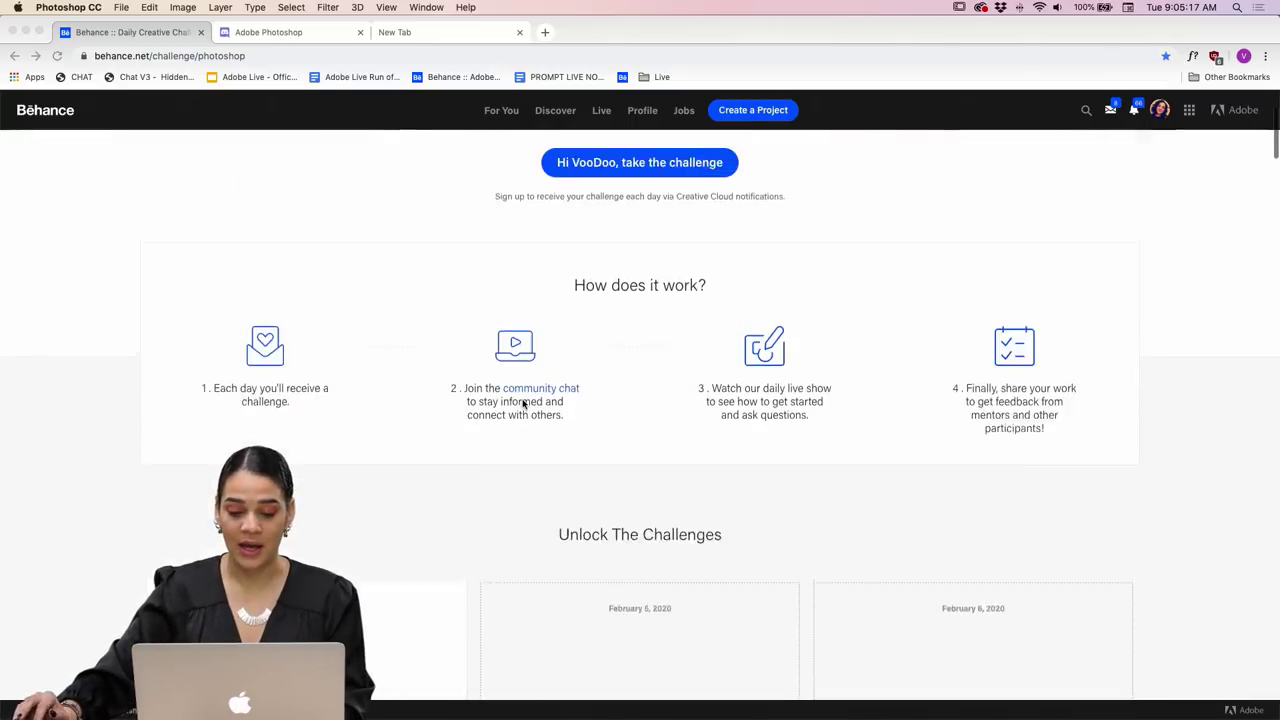
{"action": "scroll", "coordinate": [522, 404], "scroll_direction": "down", "scroll_amount": 3}
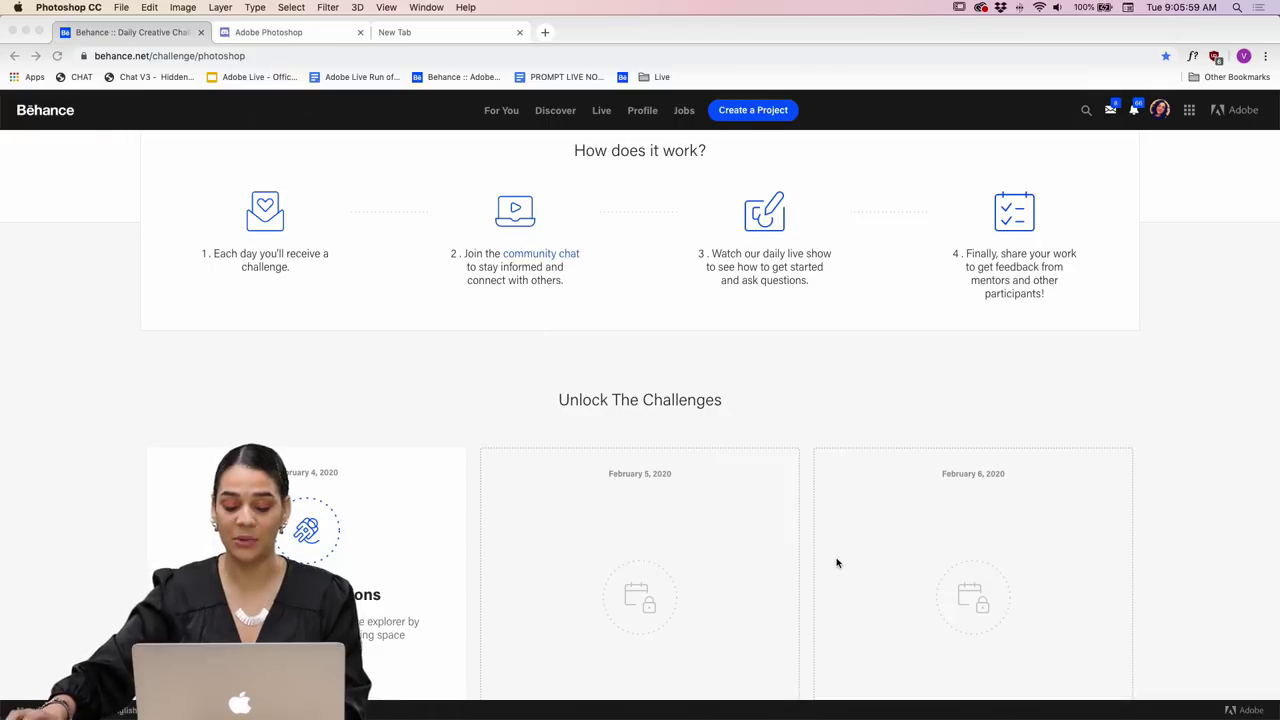
{"action": "scroll", "coordinate": [838, 564], "scroll_direction": "up", "scroll_amount": 5}
{"action": "scroll", "coordinate": [838, 564], "scroll_direction": "down", "scroll_amount": 15}
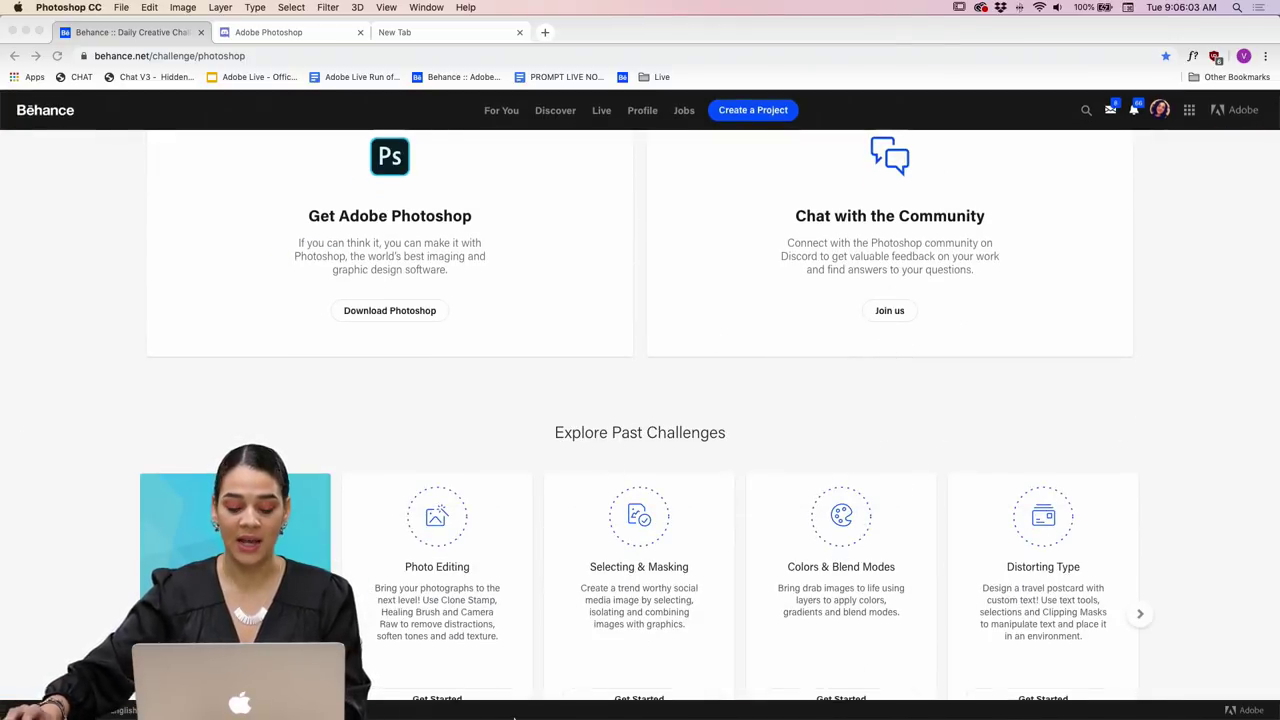
Switch to the Adobe Photoshop Discord server and look through its current-challenge, past-challenge and welcome channels.
{"action": "mouse_move", "coordinate": [450, 702]}
{"action": "left_click", "coordinate": [788, 702]}
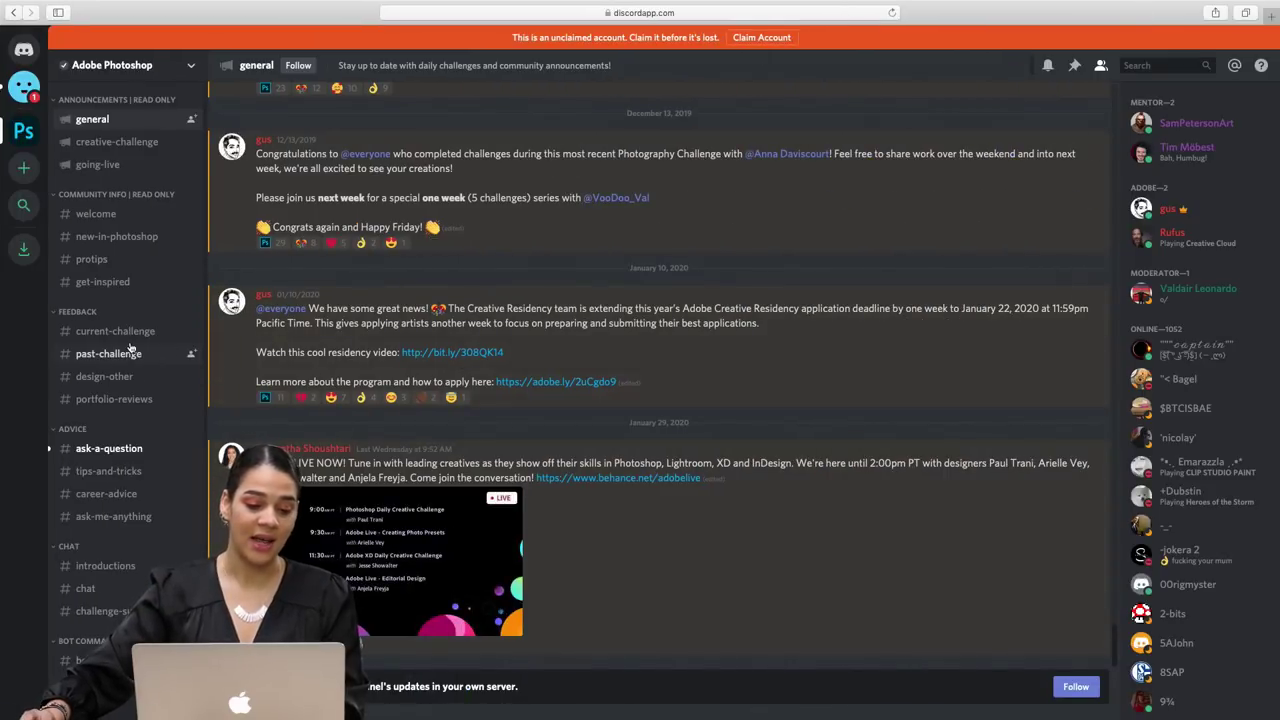
{"action": "left_click", "coordinate": [128, 336]}
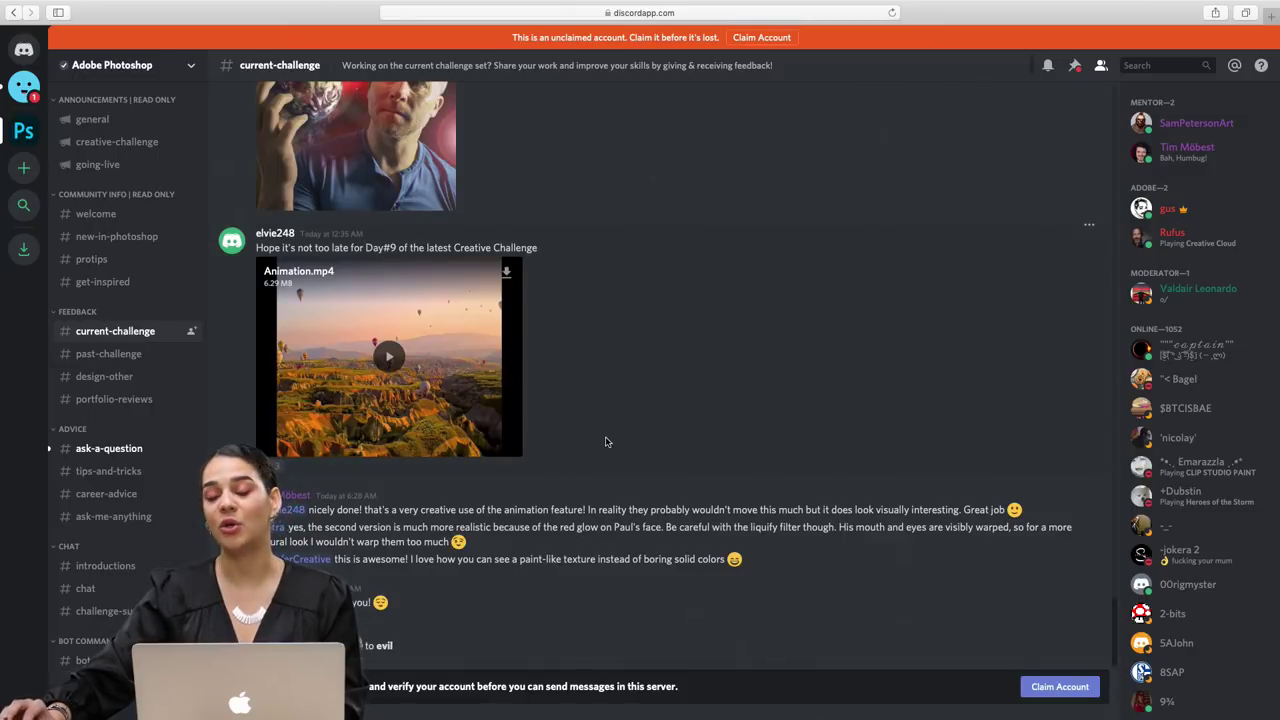
{"action": "scroll", "coordinate": [605, 442], "scroll_direction": "up", "scroll_amount": 5}
{"action": "scroll", "coordinate": [605, 442], "scroll_direction": "down", "scroll_amount": 5}
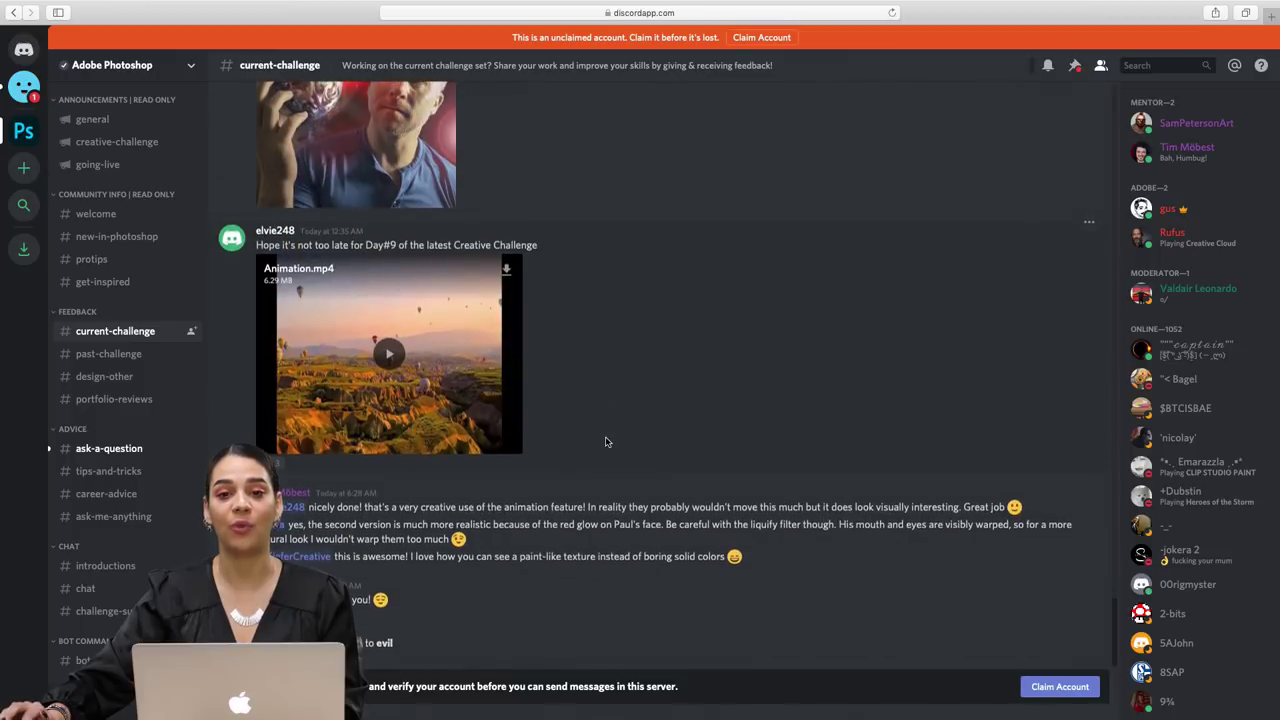
{"action": "scroll", "coordinate": [605, 442], "scroll_direction": "down", "scroll_amount": 1}
{"action": "scroll", "coordinate": [605, 442], "scroll_direction": "up", "scroll_amount": 1}
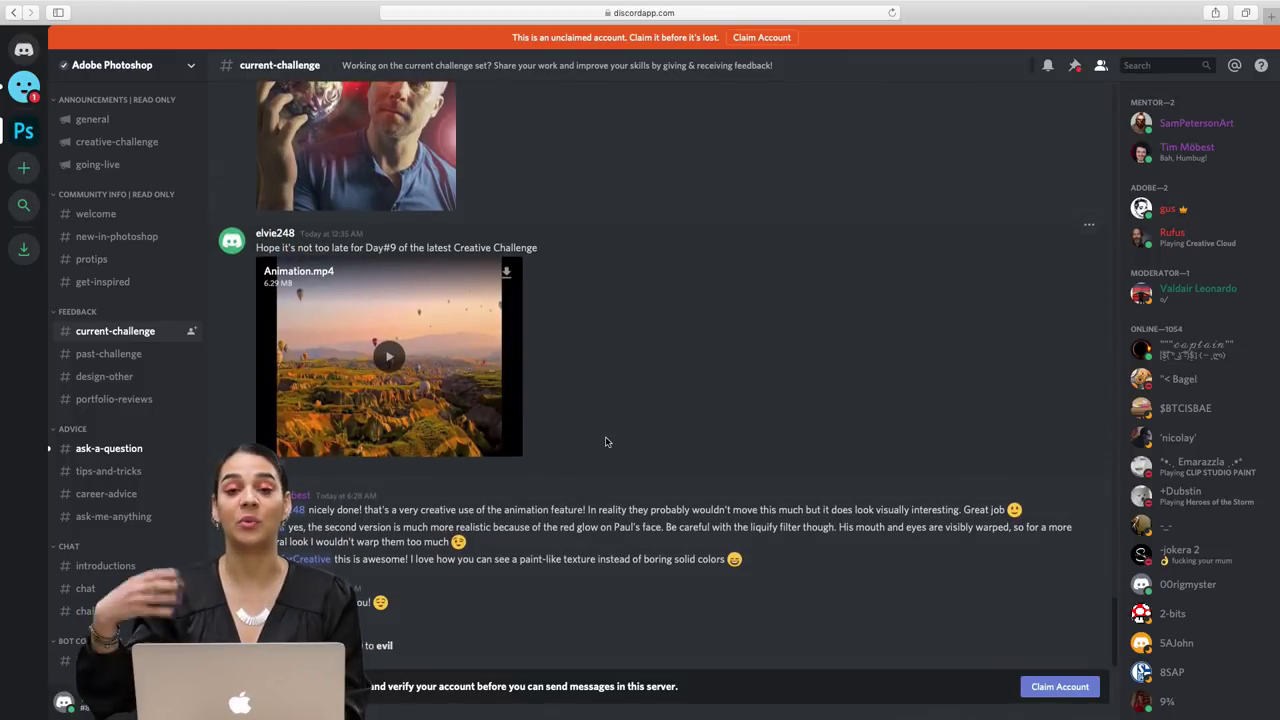
{"action": "left_click", "coordinate": [152, 355]}
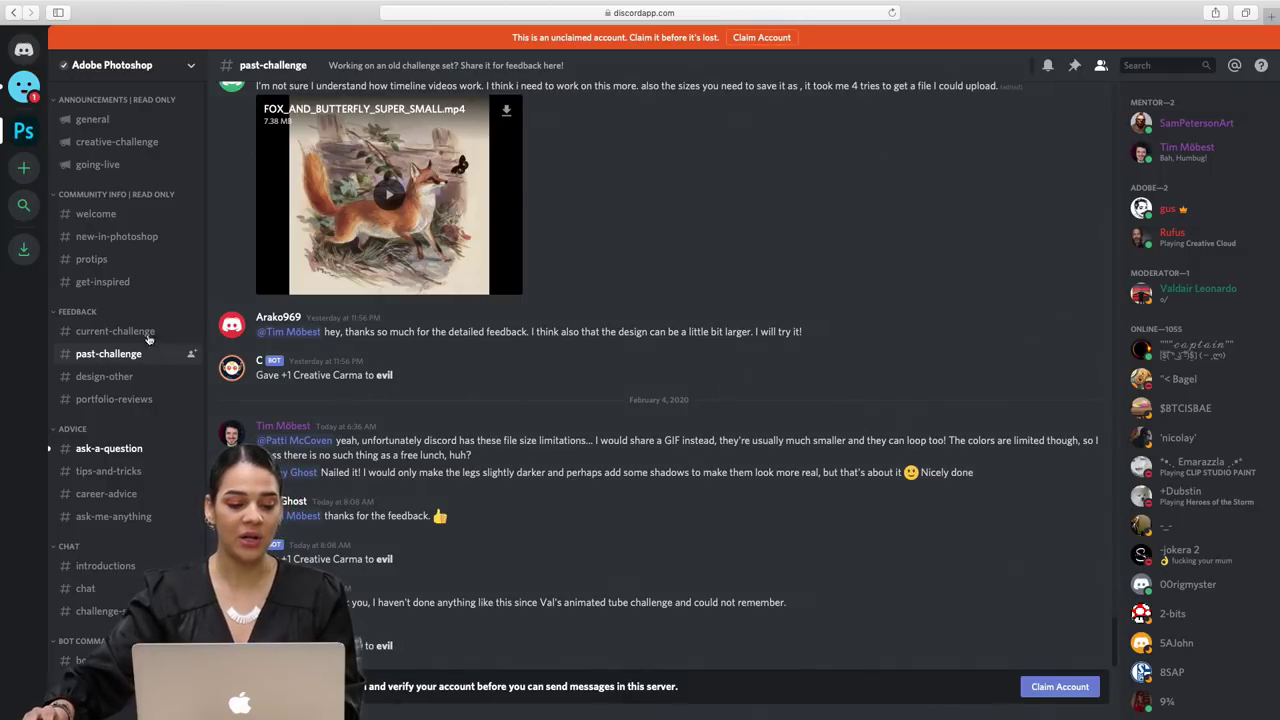
{"action": "left_click", "coordinate": [133, 218]}
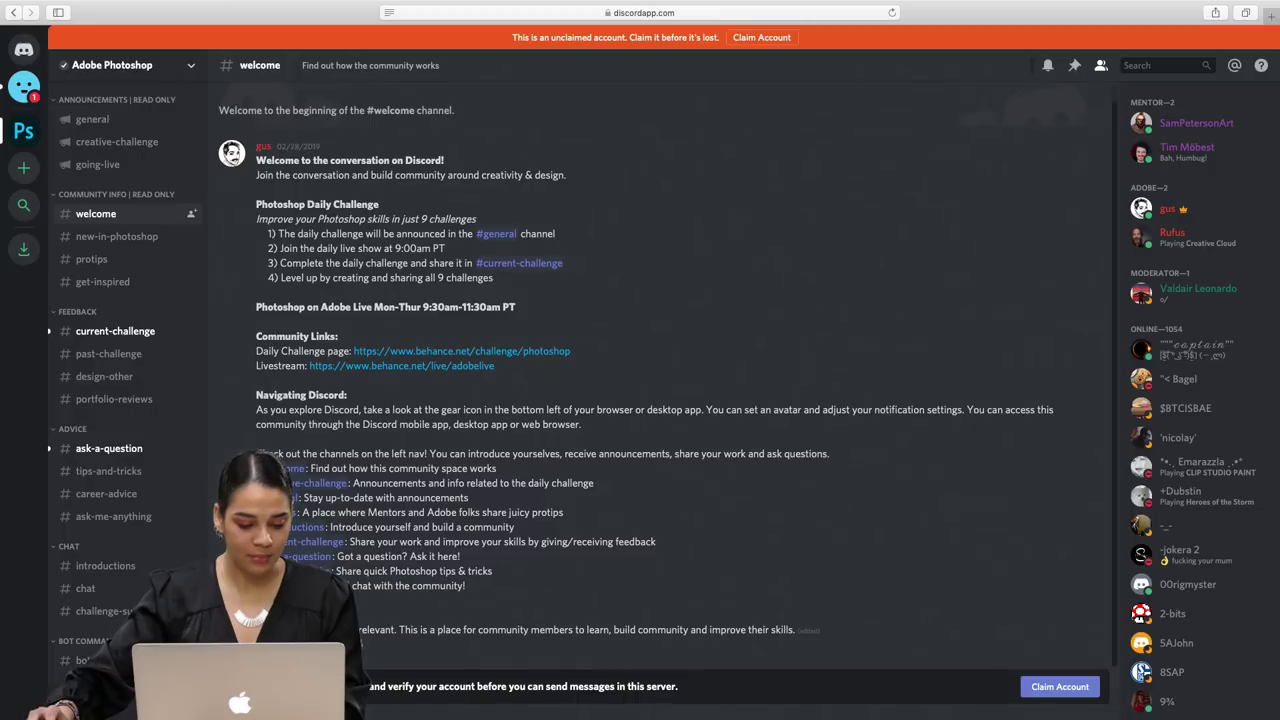
Return to the Behance challenge page in Chrome and open the starter files for the February 4 Layers & Selections challenge.
{"action": "left_click", "coordinate": [391, 703]}
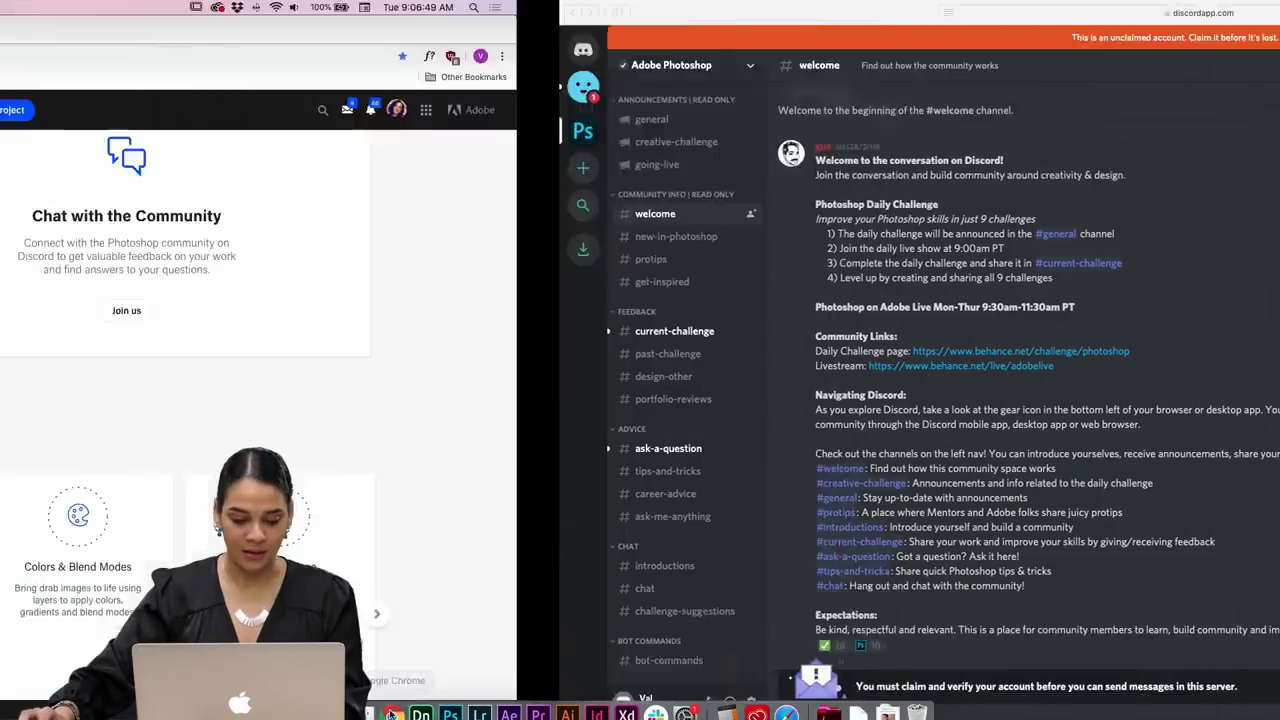
{"action": "scroll", "coordinate": [632, 459], "scroll_direction": "up", "scroll_amount": 1}
{"action": "scroll", "coordinate": [632, 459], "scroll_direction": "up", "scroll_amount": 15}
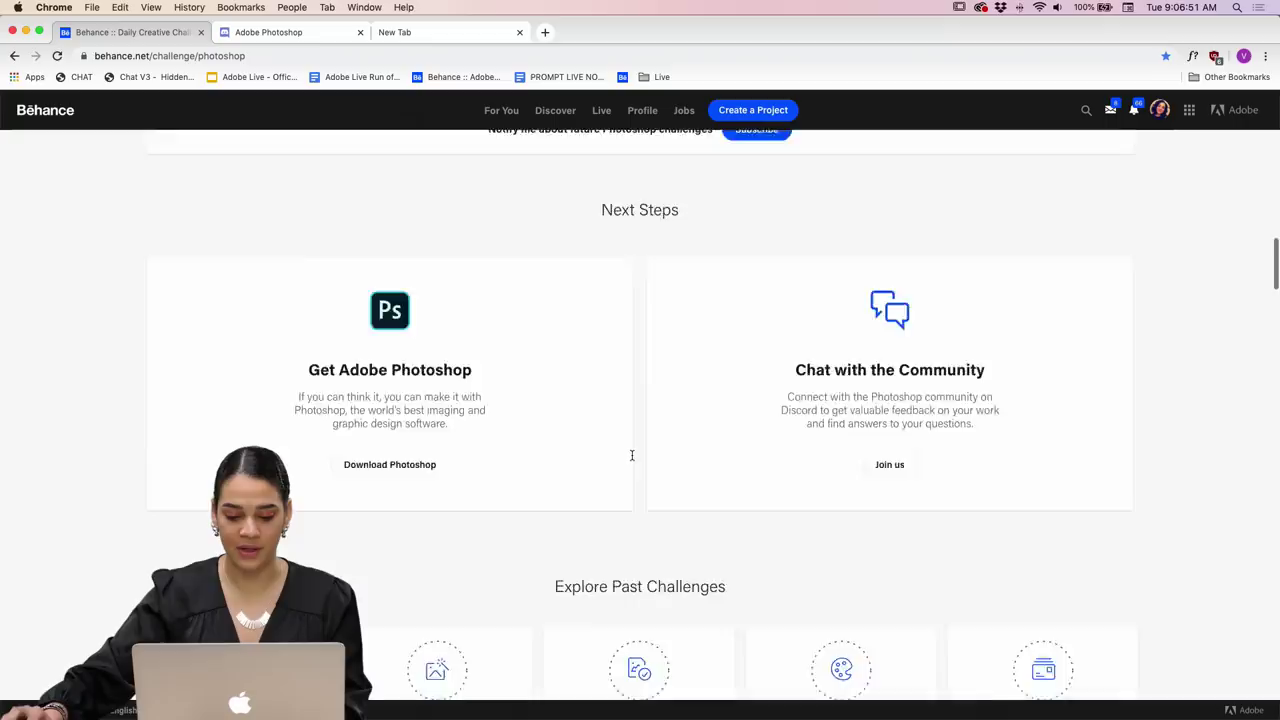
{"action": "scroll", "coordinate": [419, 483], "scroll_direction": "down", "scroll_amount": 1}
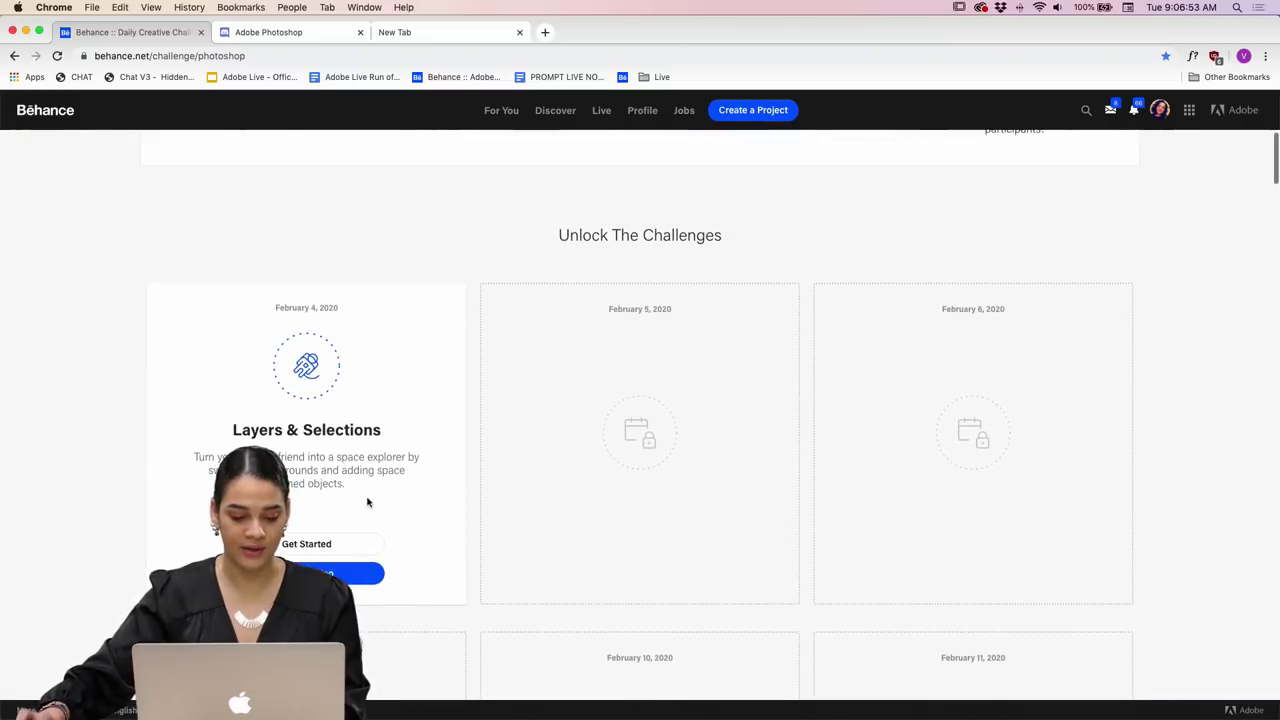
{"action": "left_click", "coordinate": [337, 543]}
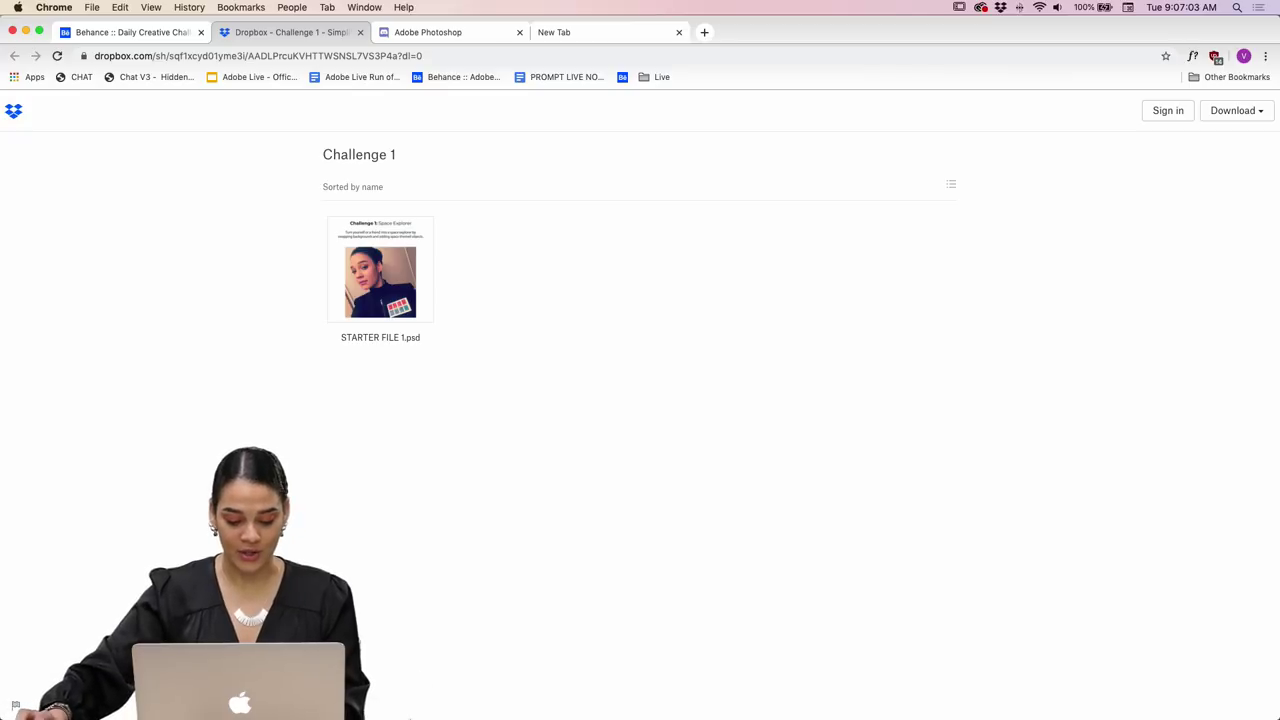
Switch to STARTER FILE 1.psd in Photoshop and collapse the Libraries panel.
{"action": "left_click", "coordinate": [450, 700]}
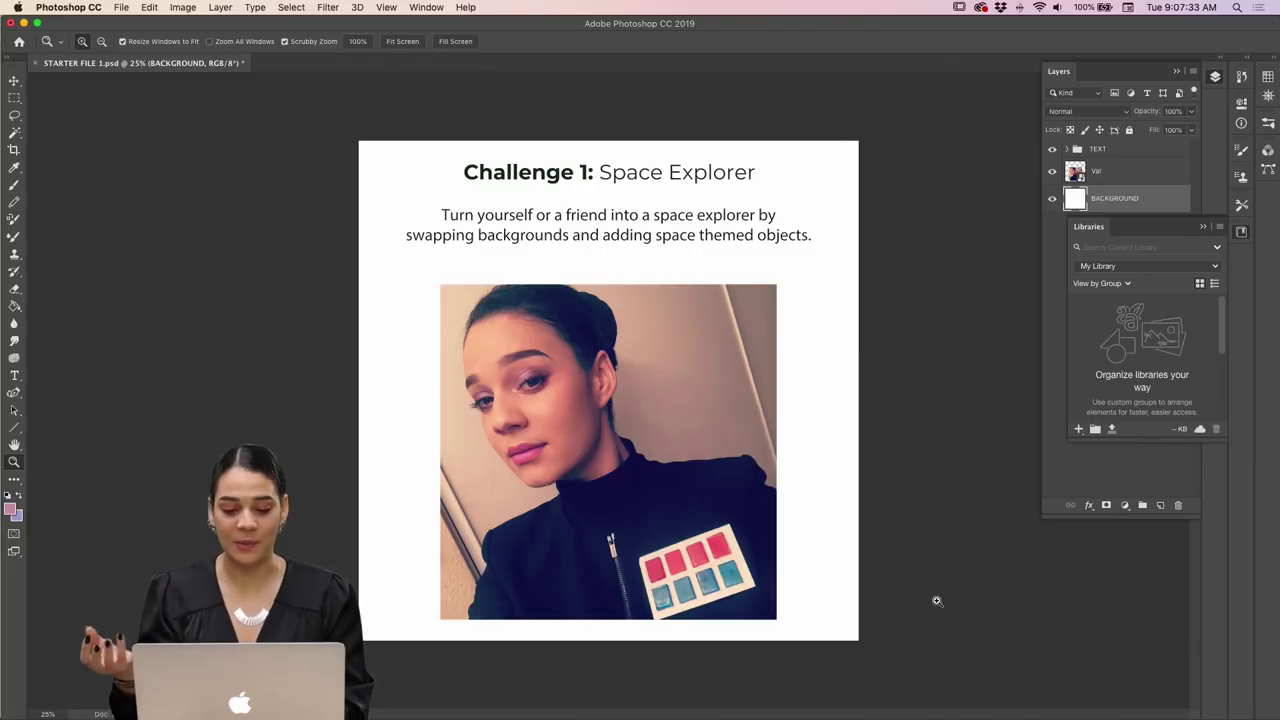
{"action": "left_click", "coordinate": [1243, 232]}
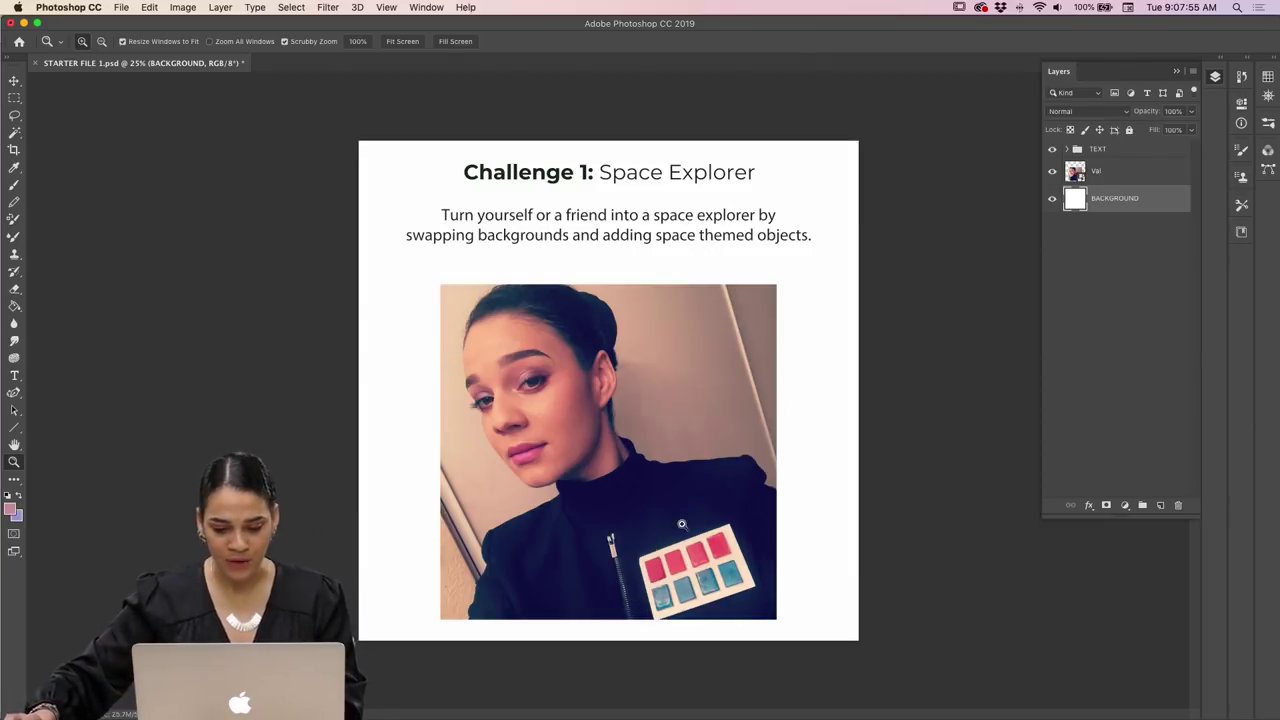
Hide the TEXT group and scale the portrait photo layer to about 108% so that it fills the whole canvas.
{"action": "left_click", "coordinate": [1115, 175]}
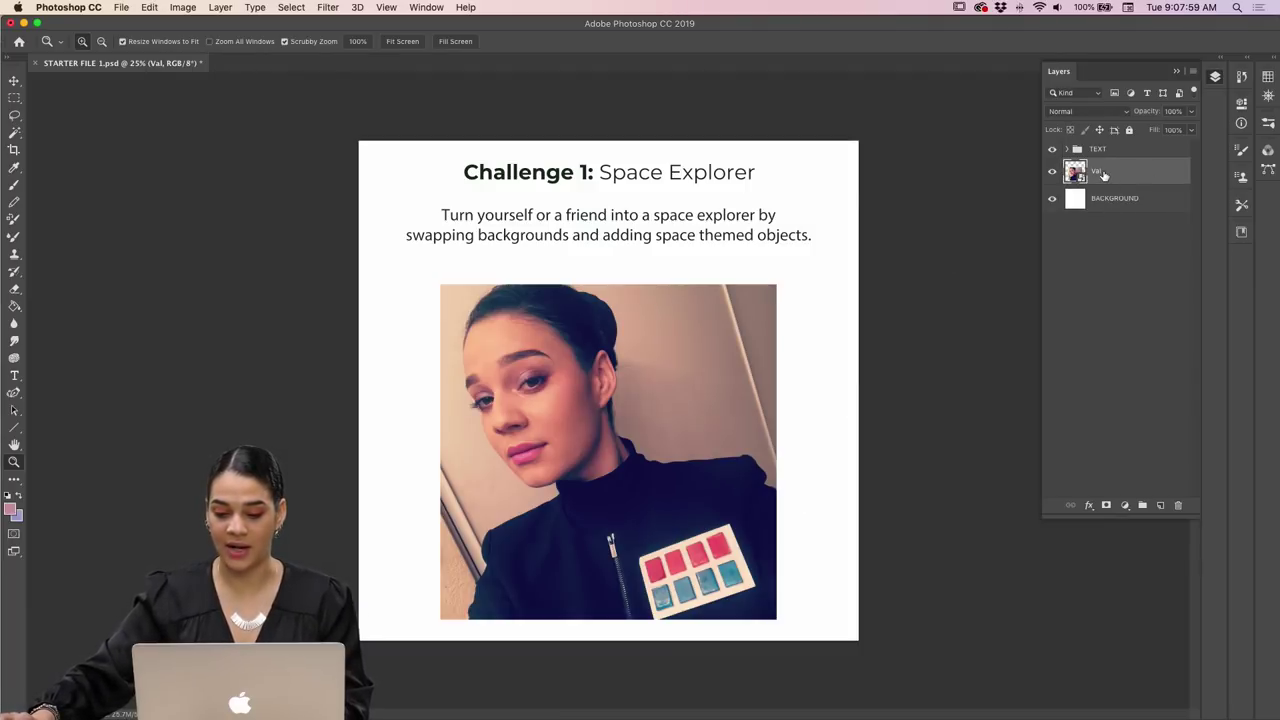
{"action": "left_click", "coordinate": [1051, 149]}
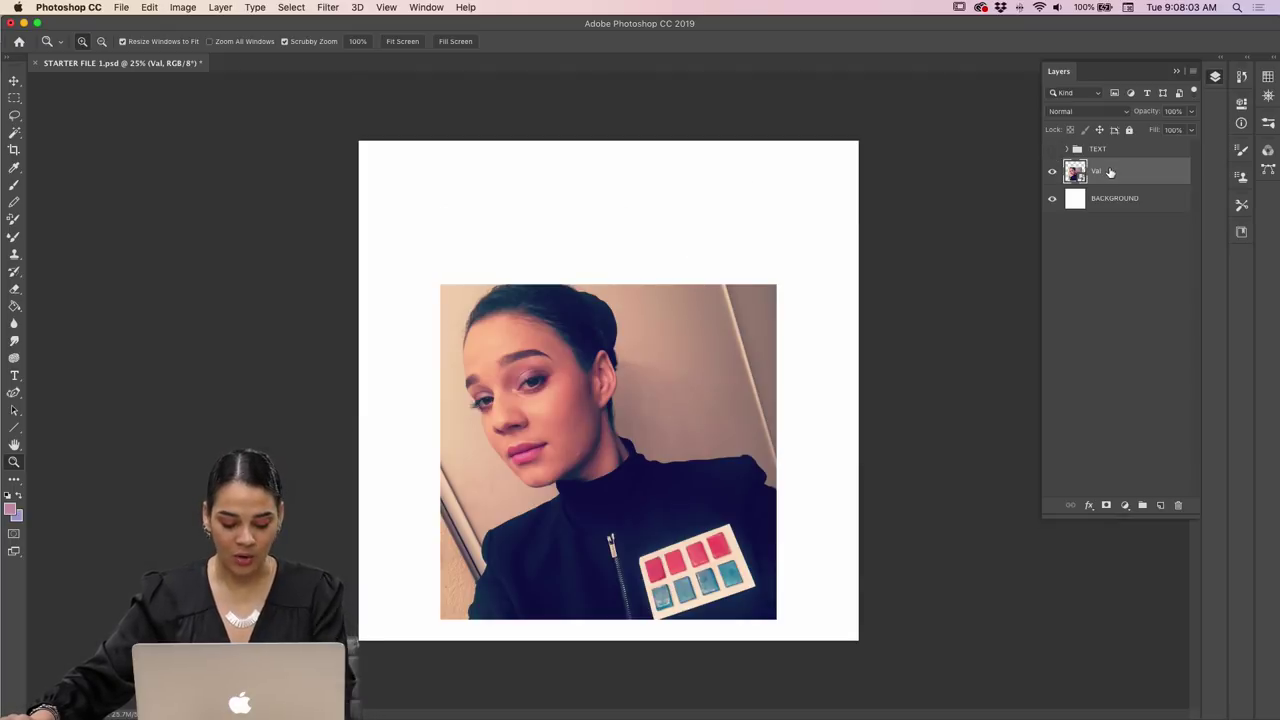
{"action": "key", "text": "super+t"}
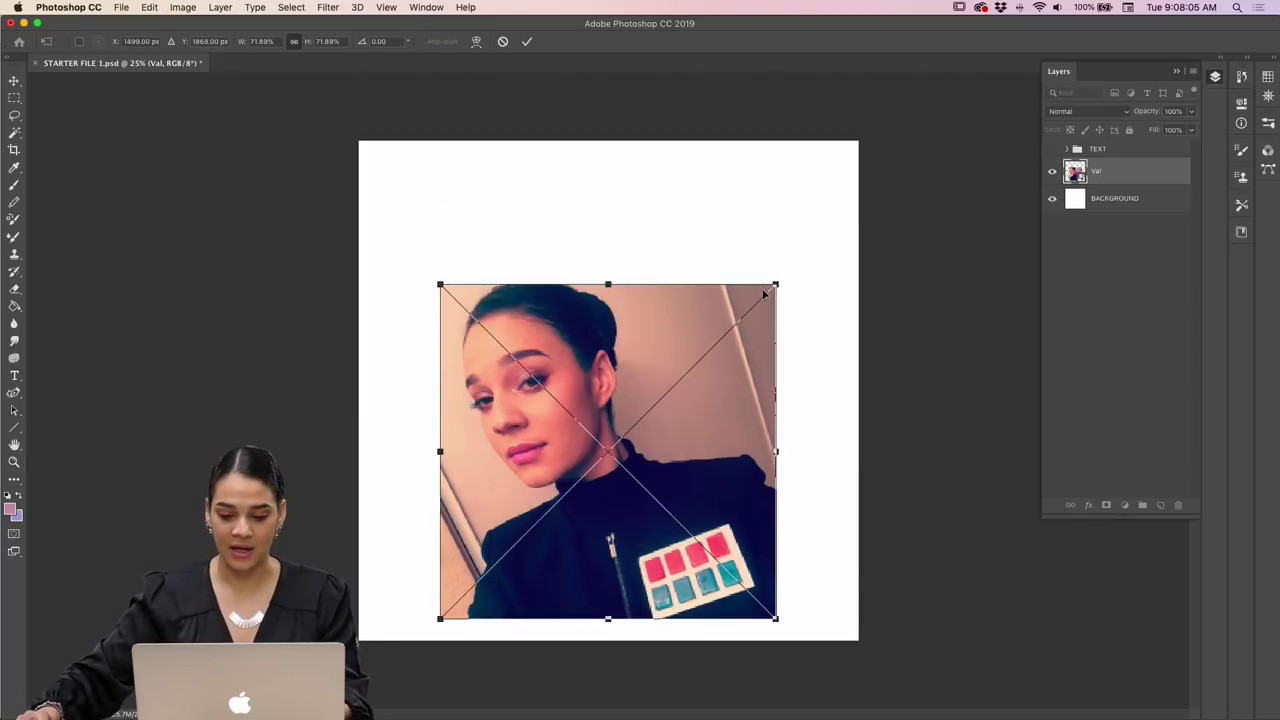
{"action": "left_click_drag", "start_coordinate": [775, 285], "coordinate": [900, 154]}
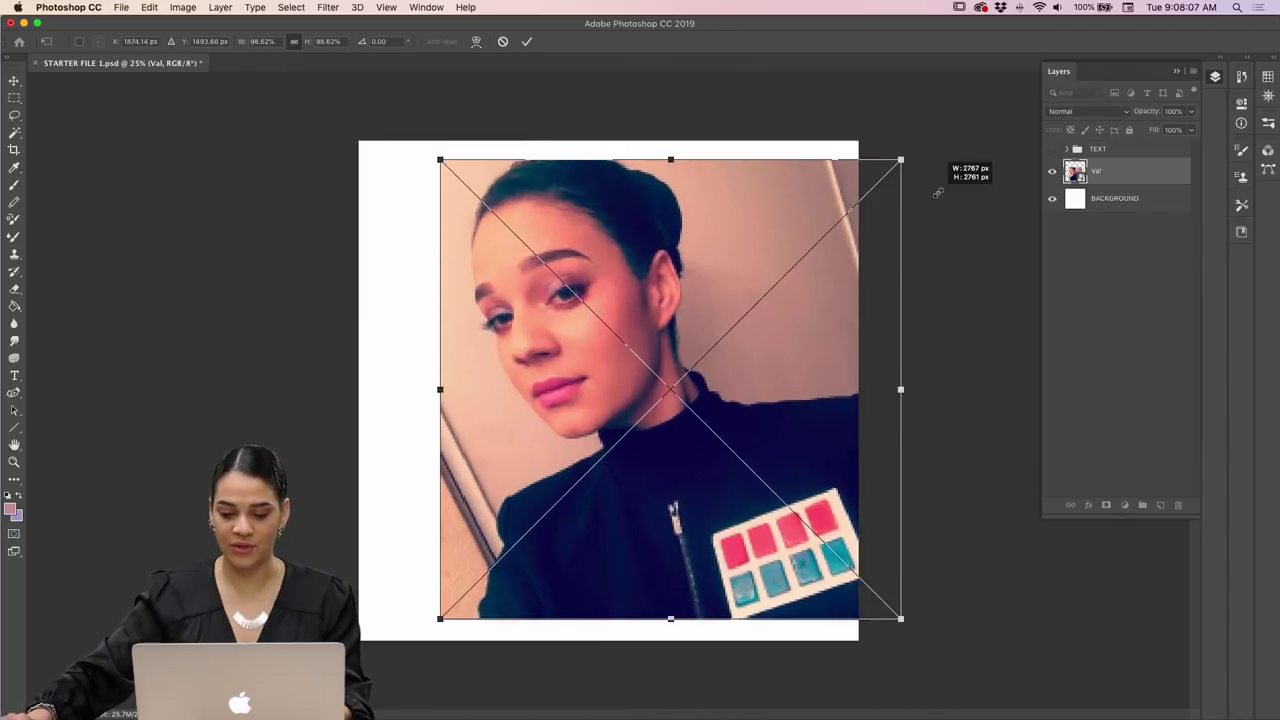
{"action": "left_click_drag", "start_coordinate": [795, 292], "coordinate": [713, 278]}
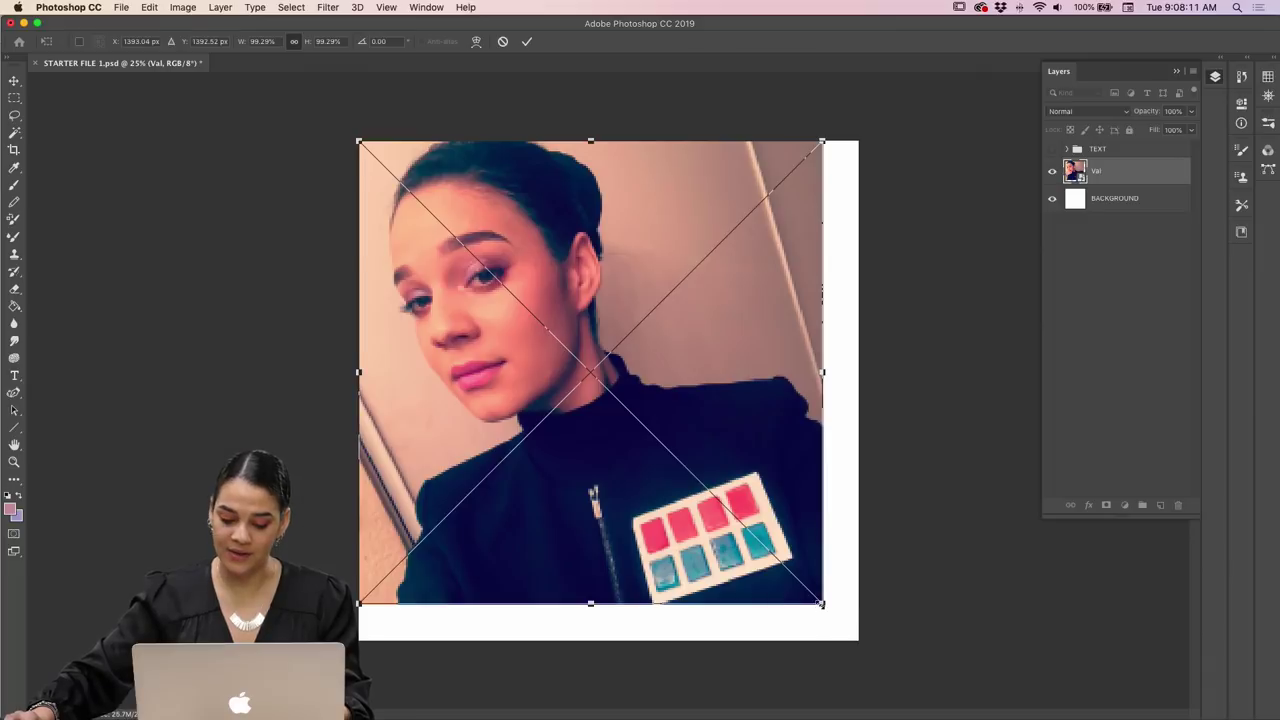
{"action": "left_click_drag", "start_coordinate": [826, 595], "coordinate": [803, 618]}
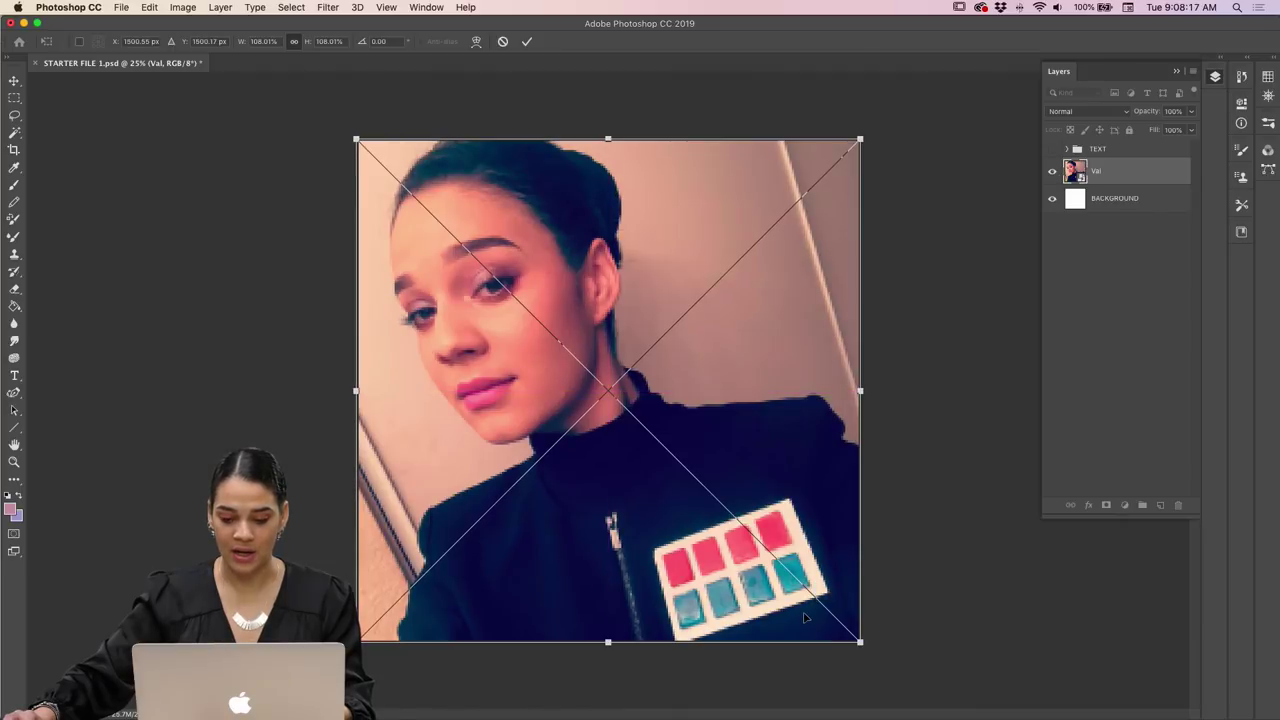
{"action": "key", "text": "Return"}
{"action": "key", "text": "z"}
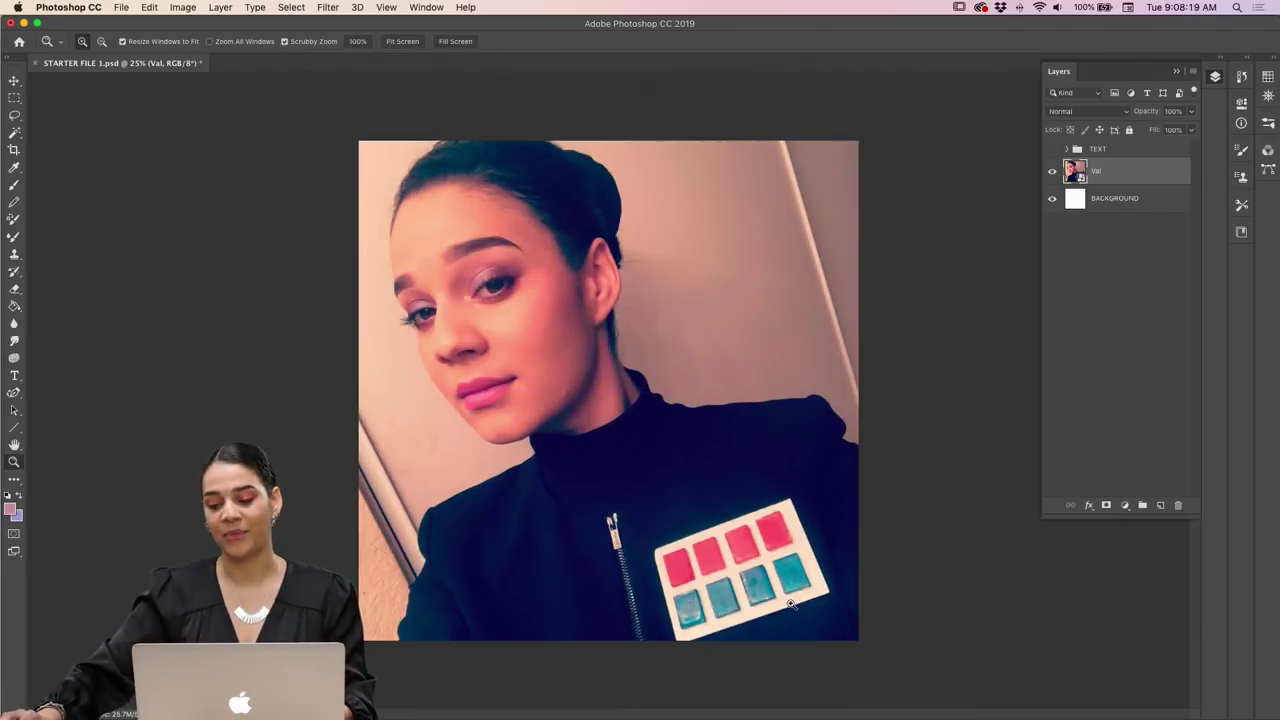
Try selecting the wall on both sides of the portrait with the Quick Selection tool, and deselect it.
{"action": "left_click", "coordinate": [13, 117]}
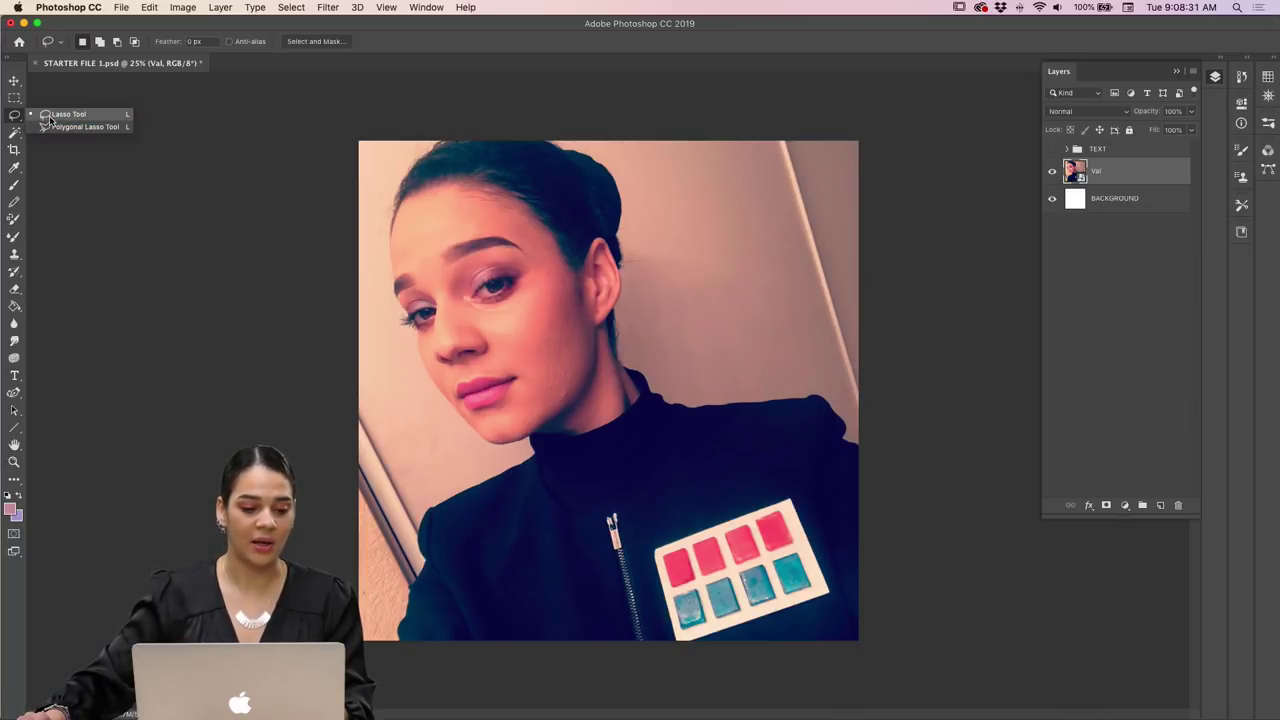
{"action": "left_click", "coordinate": [16, 132]}
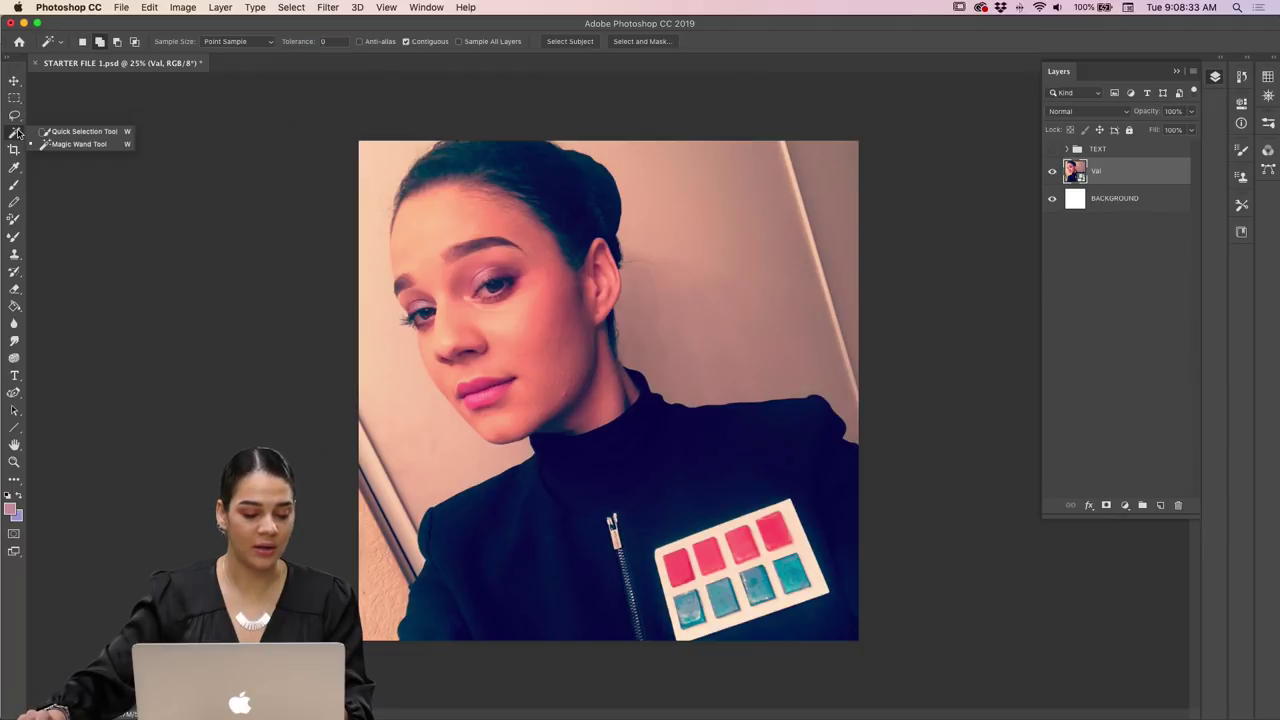
{"action": "left_click", "coordinate": [75, 134]}
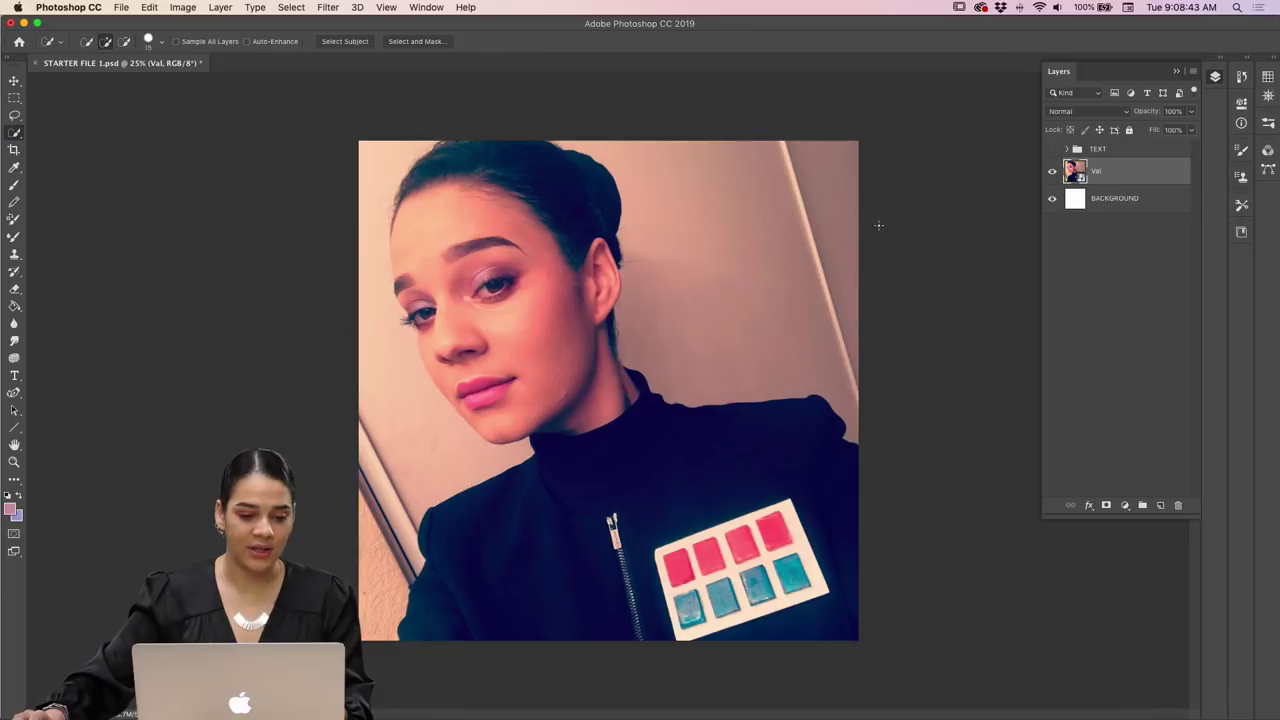
{"action": "left_click_drag", "start_coordinate": [673, 188], "coordinate": [759, 325]}
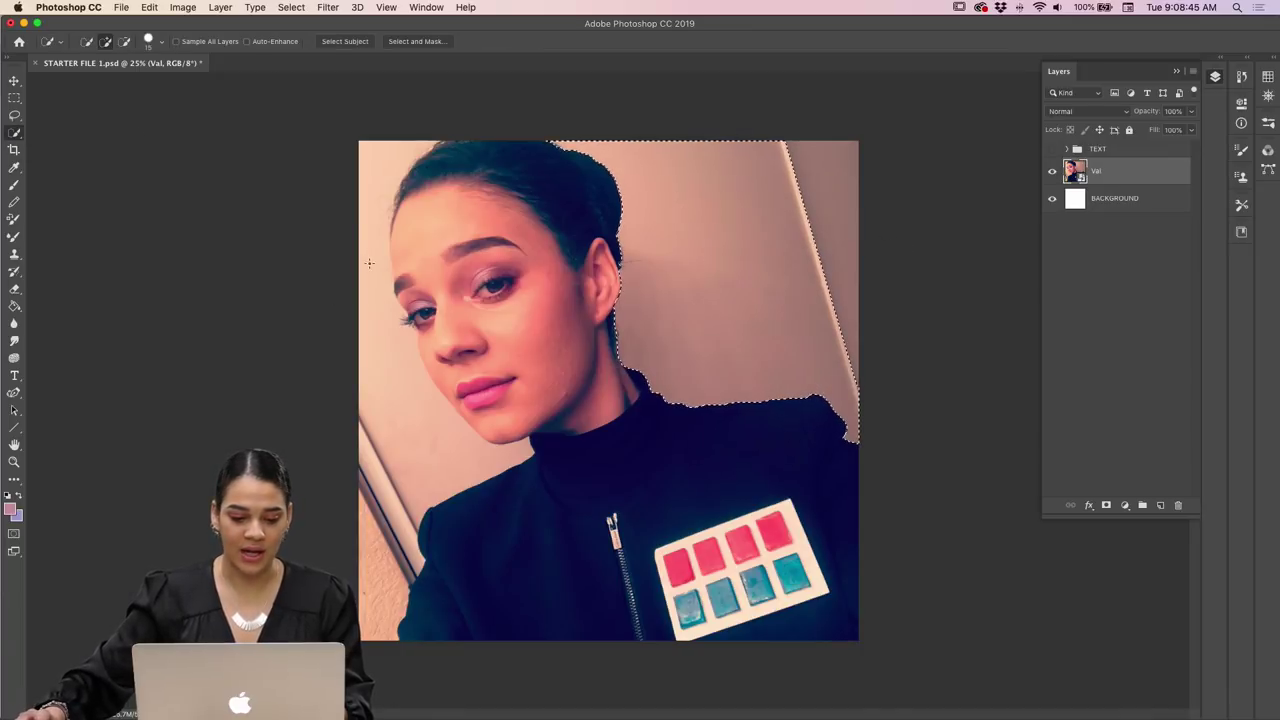
{"action": "left_click_drag", "start_coordinate": [369, 250], "coordinate": [370, 569]}
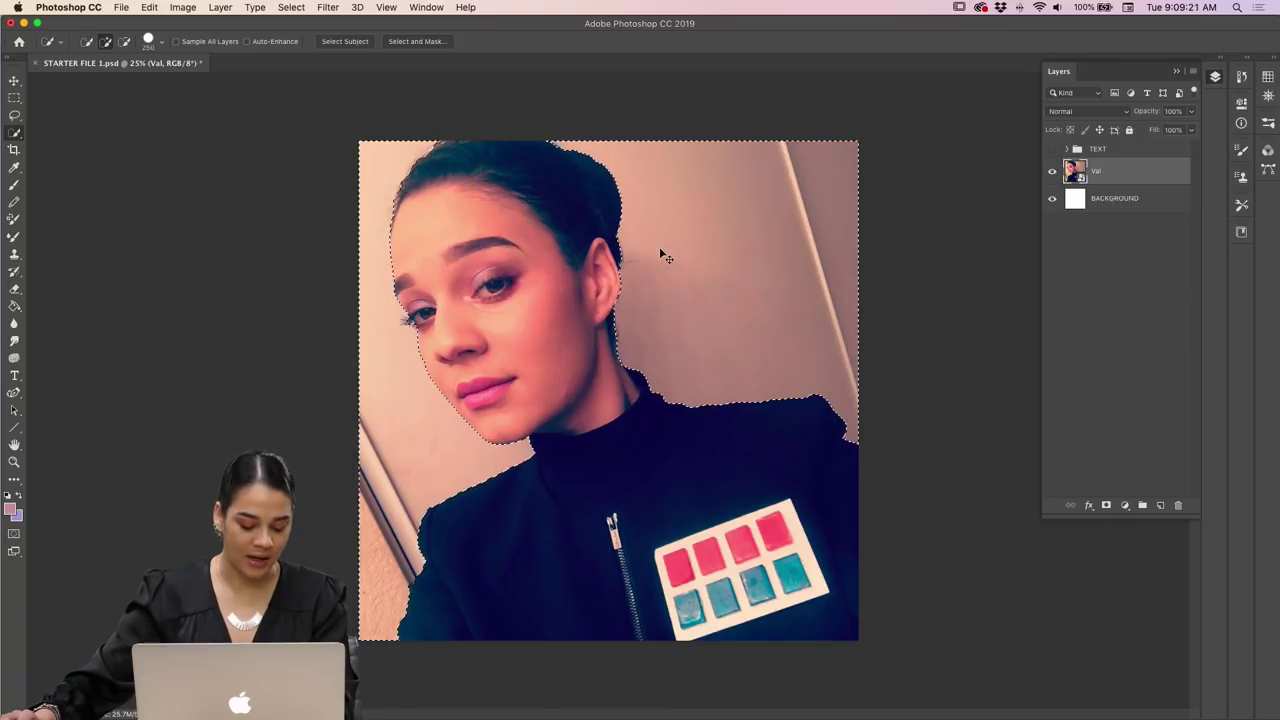
{"action": "key", "text": "super+d"}
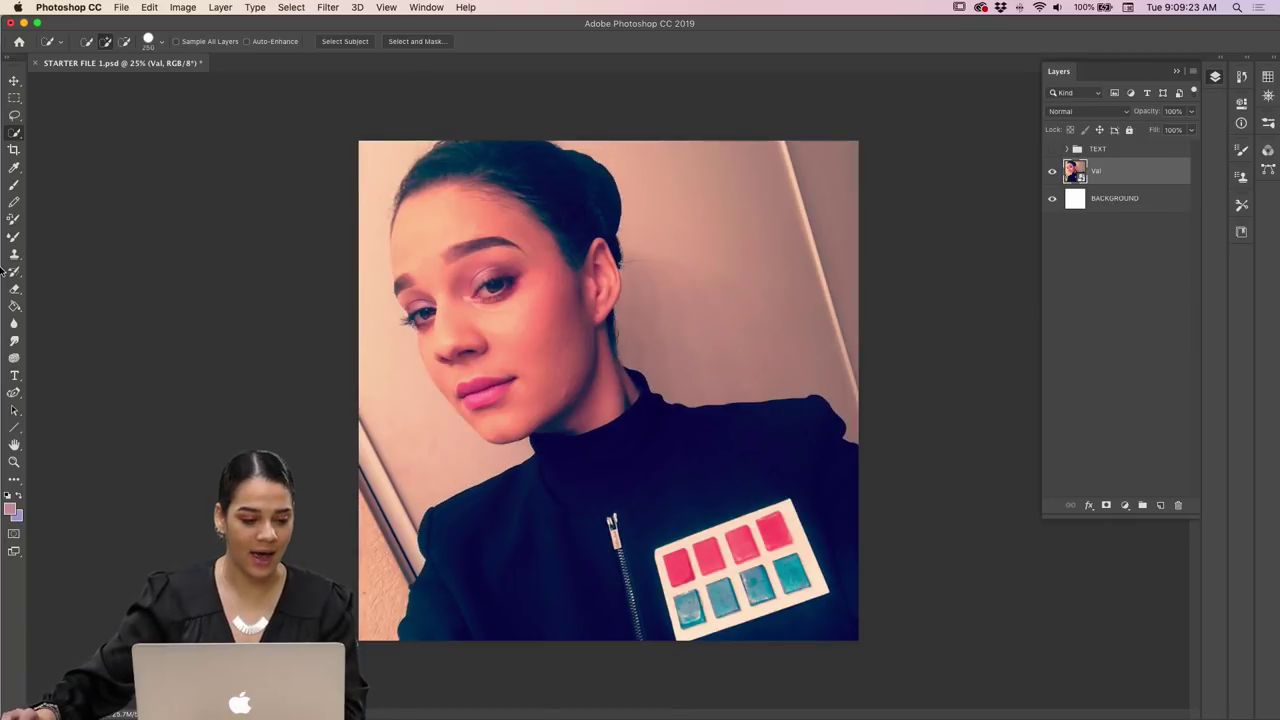
Try selecting the wall around the portrait with the Magic Wand at a tolerance of 50, and deselect it.
{"action": "right_click", "coordinate": [14, 133]}
{"action": "left_click", "coordinate": [55, 148]}
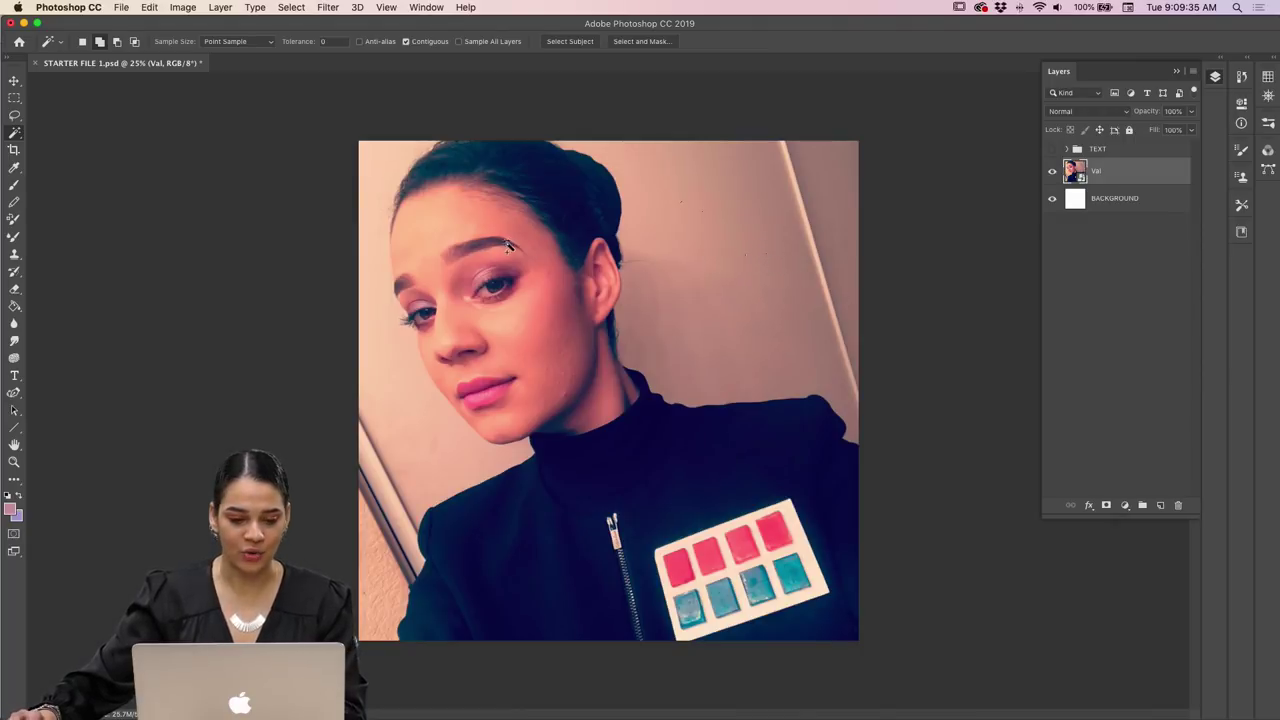
{"action": "left_click", "coordinate": [338, 42]}
{"action": "type", "text": "50"}
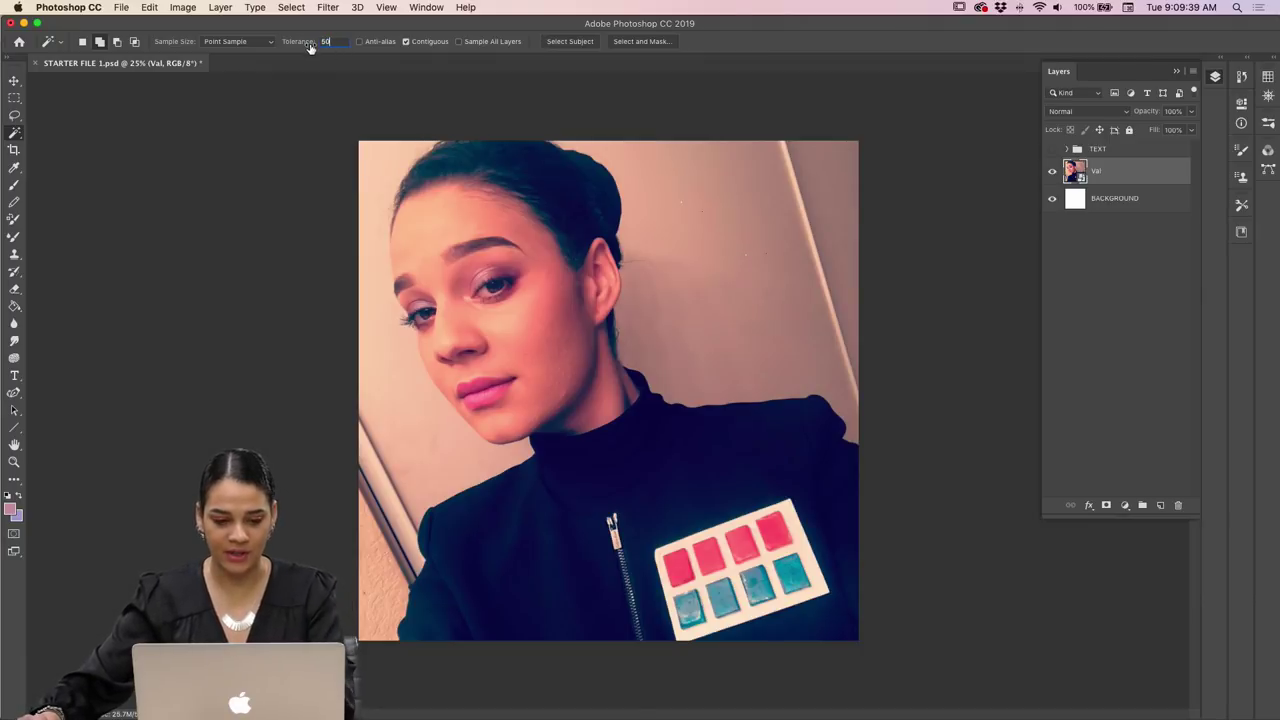
{"action": "key", "text": "Return"}
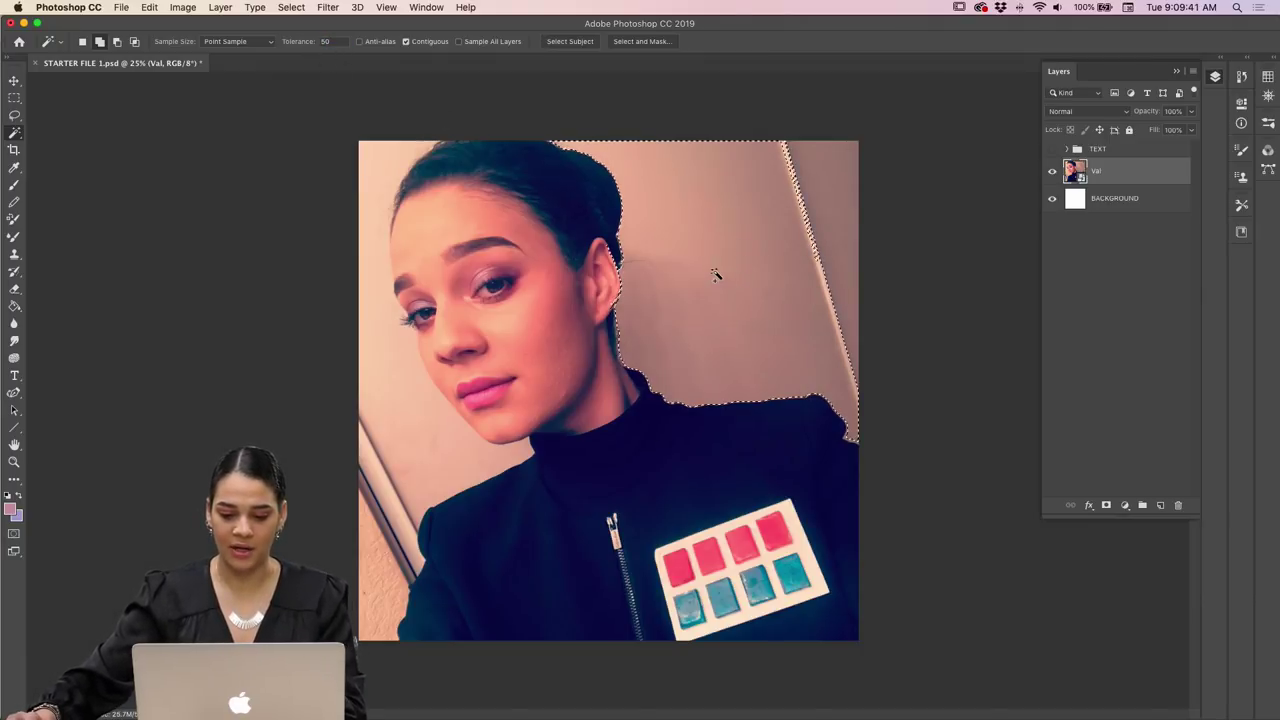
{"action": "left_click", "coordinate": [808, 250]}
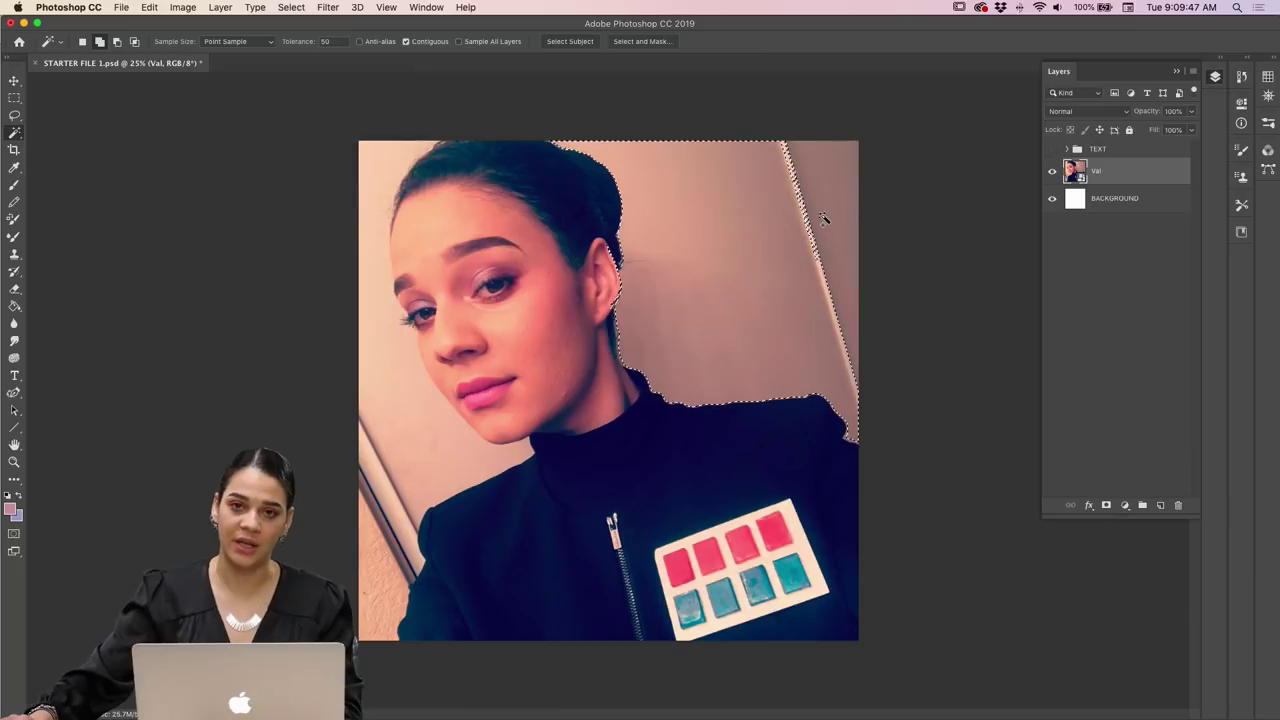
{"action": "left_click", "coordinate": [823, 215]}
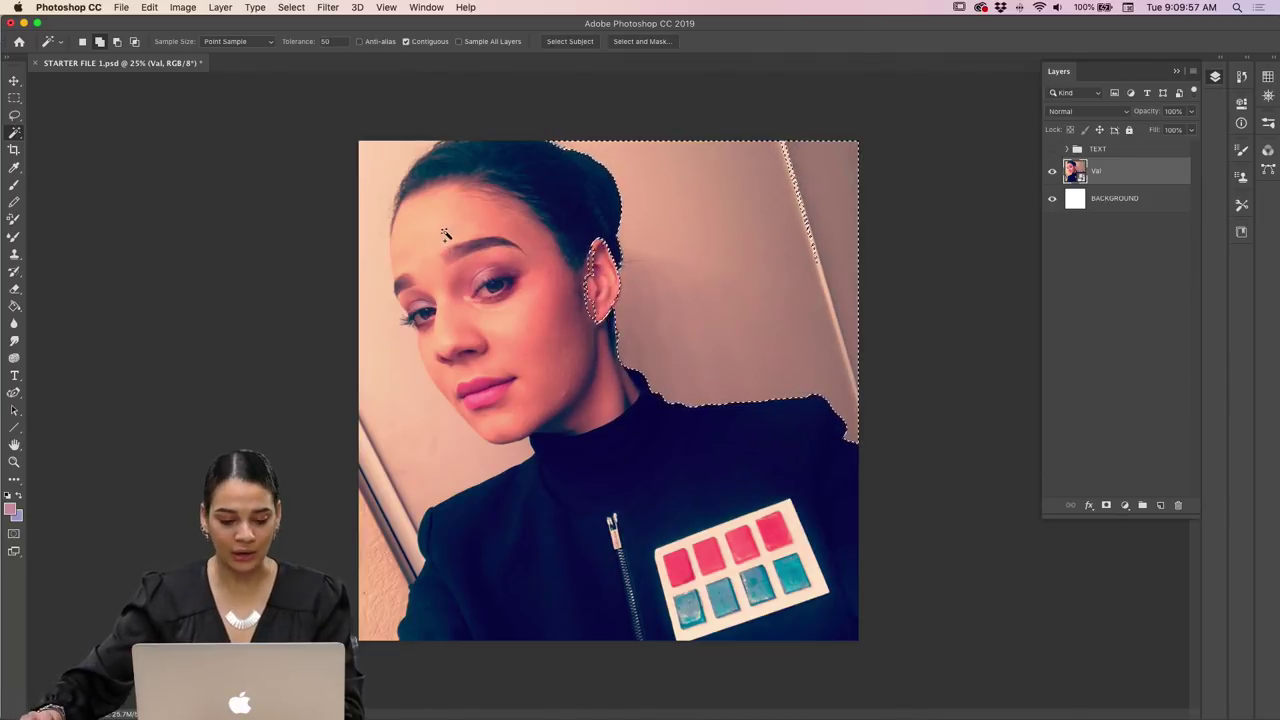
{"action": "left_click", "coordinate": [388, 255]}
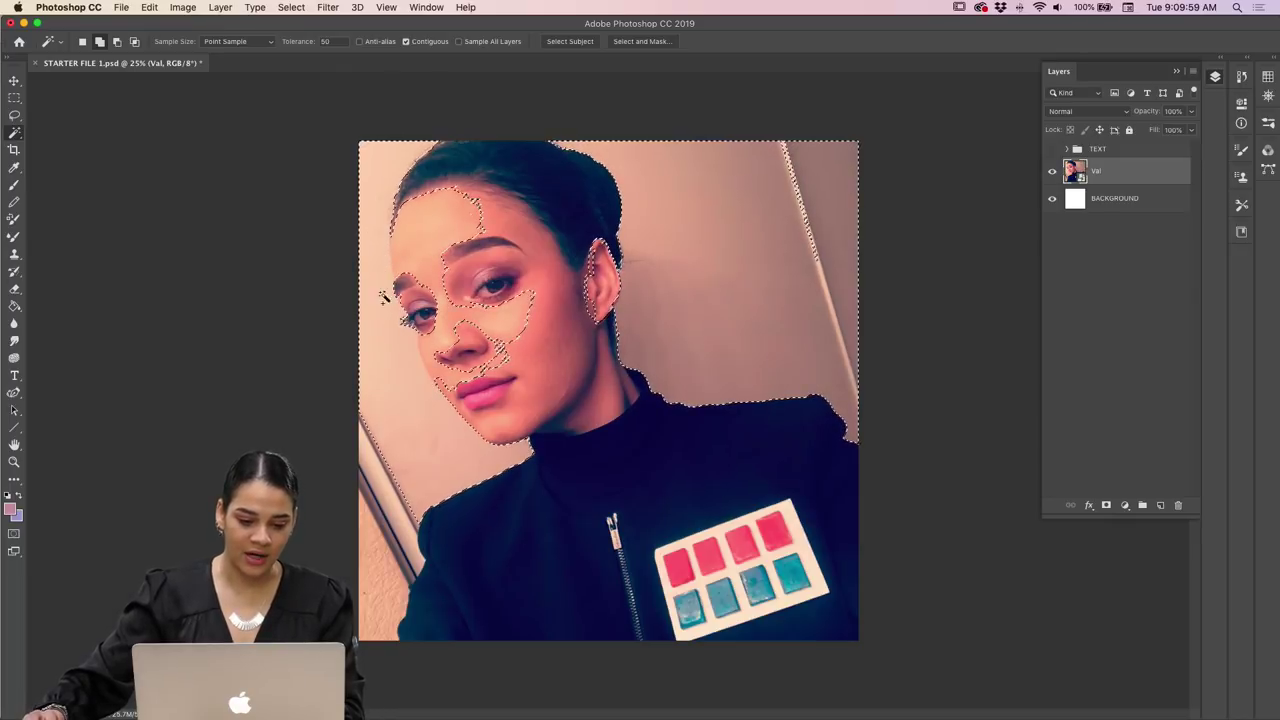
{"action": "left_click", "coordinate": [383, 518]}
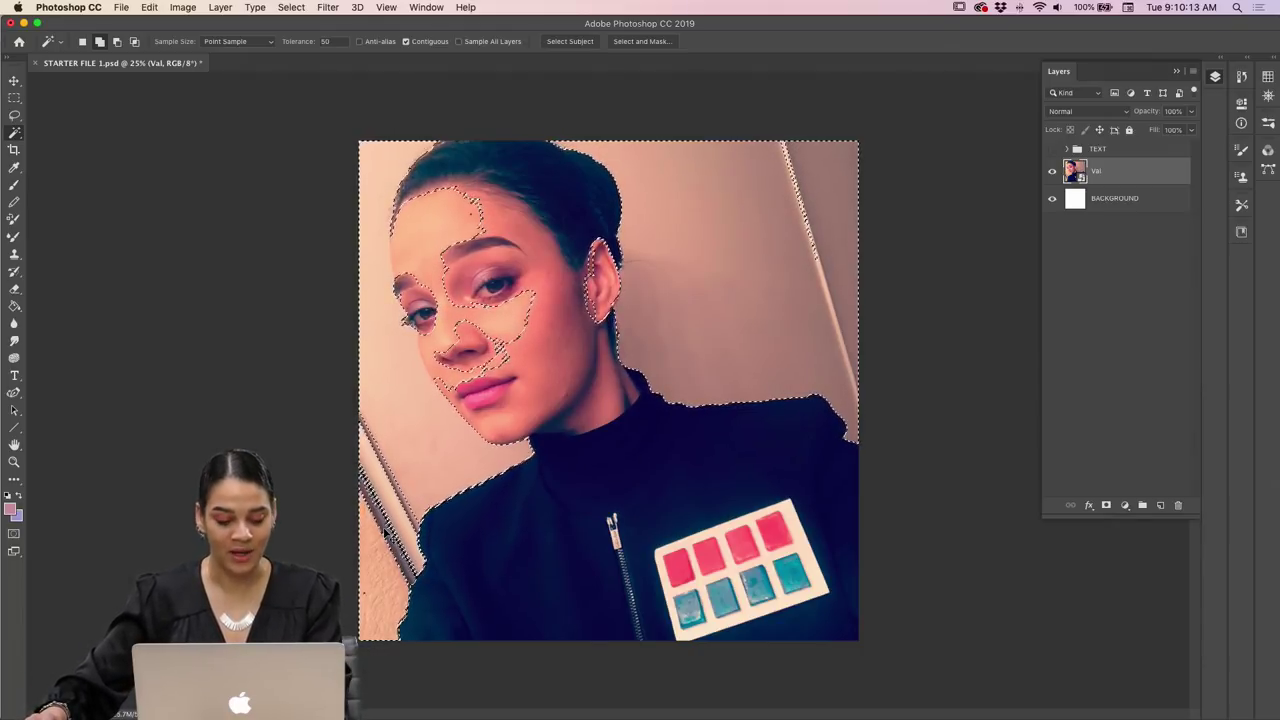
{"action": "key", "text": "super+d"}
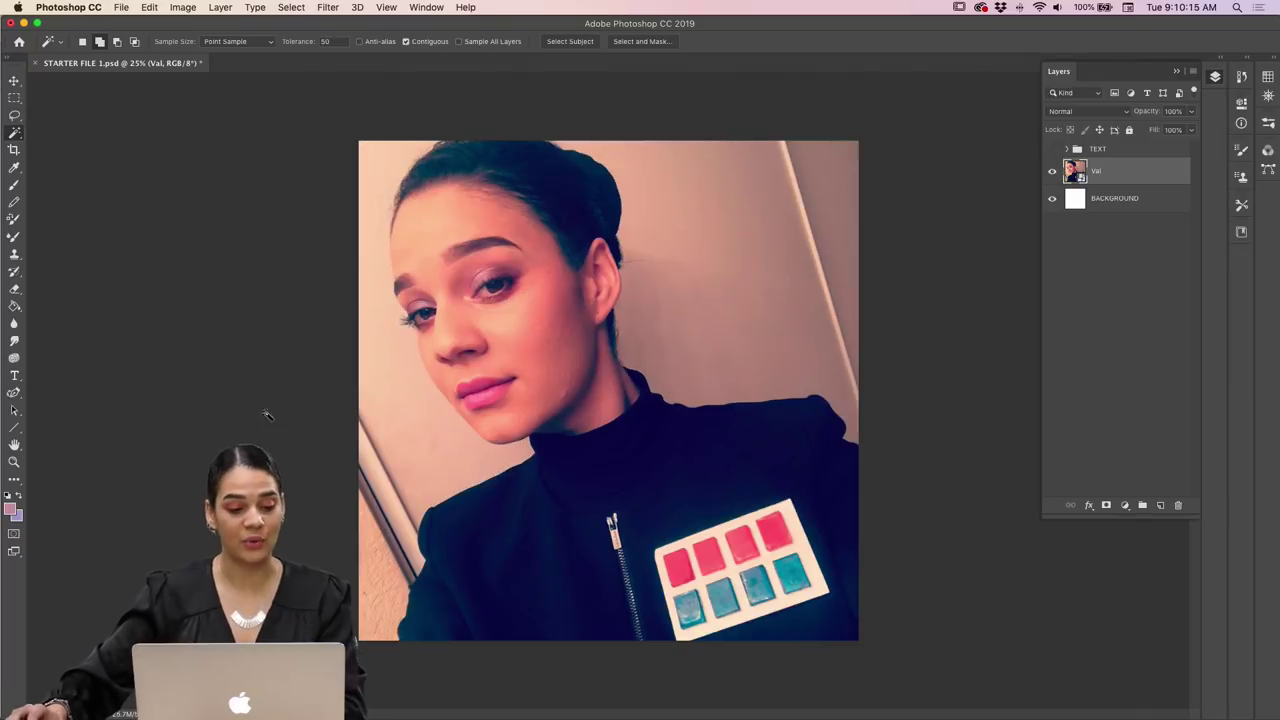
Try tracing the edge of the forehead and brow with the Lasso tool and then the Polygonal Lasso tool.
{"action": "left_click", "coordinate": [15, 116]}
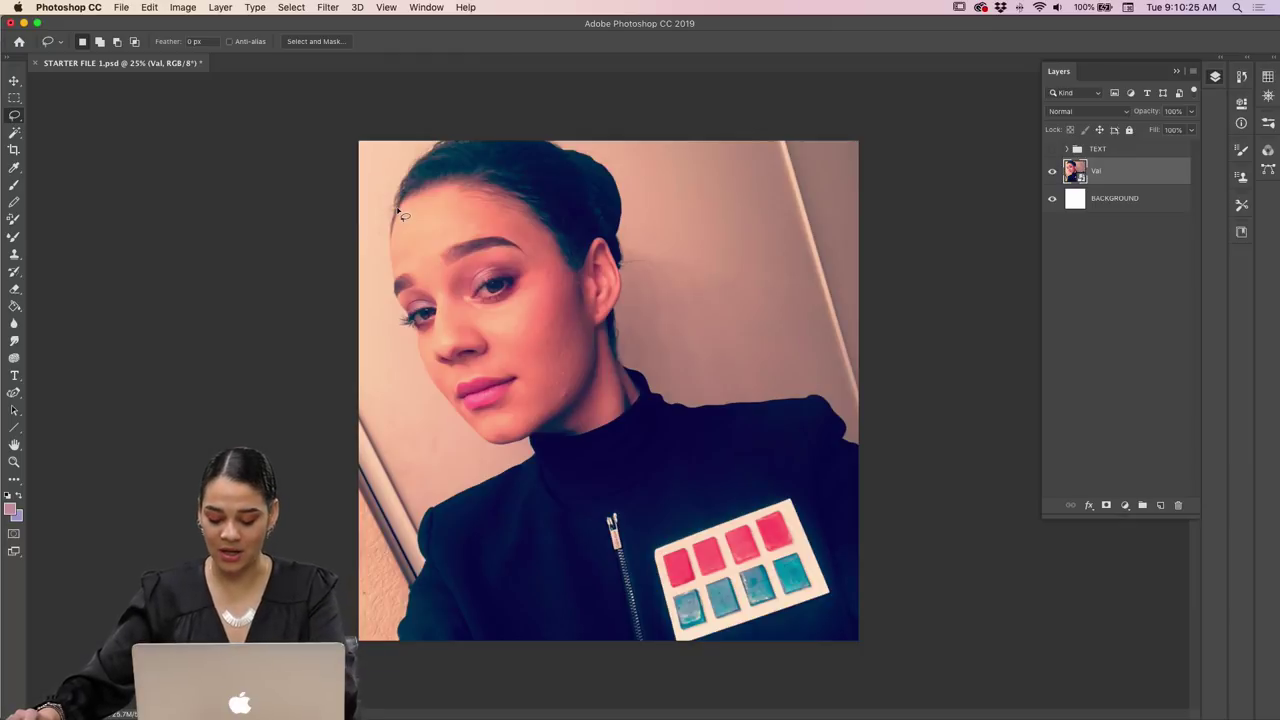
{"action": "key", "text": "super+equal"}
{"action": "key", "text": "super+equal"}
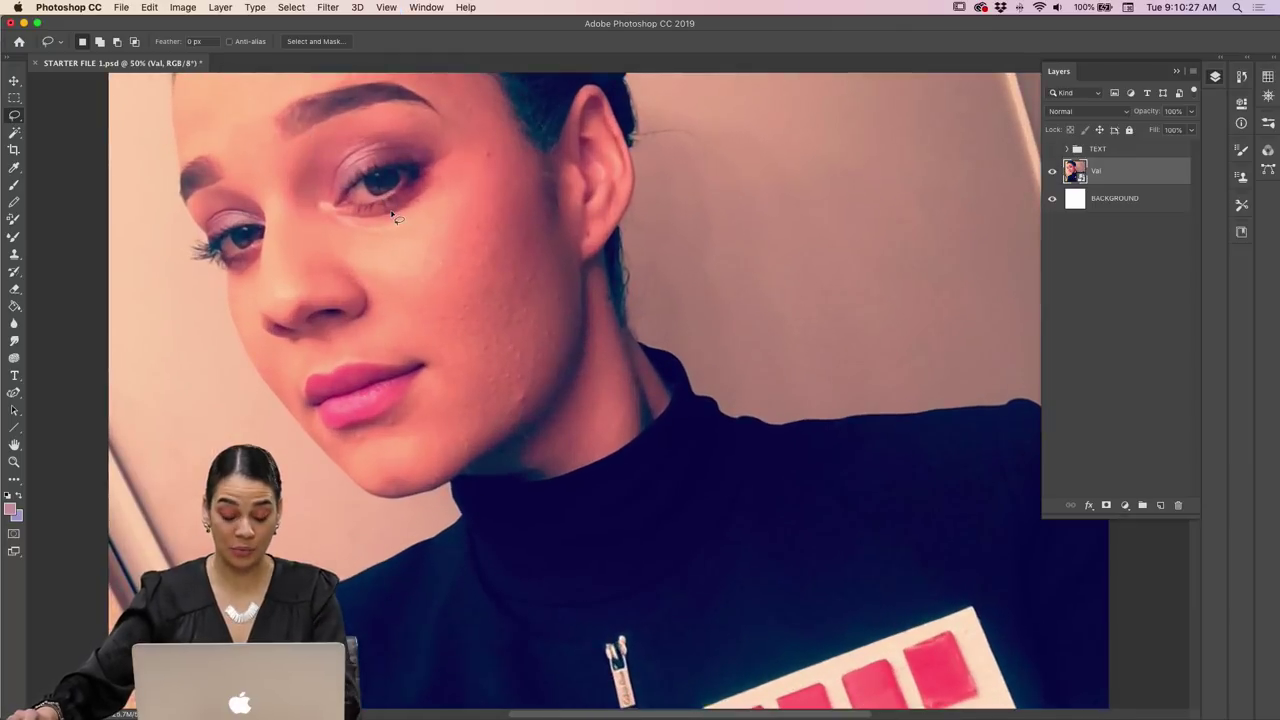
{"action": "left_click_drag", "start_coordinate": [443, 277], "coordinate": [568, 371]}
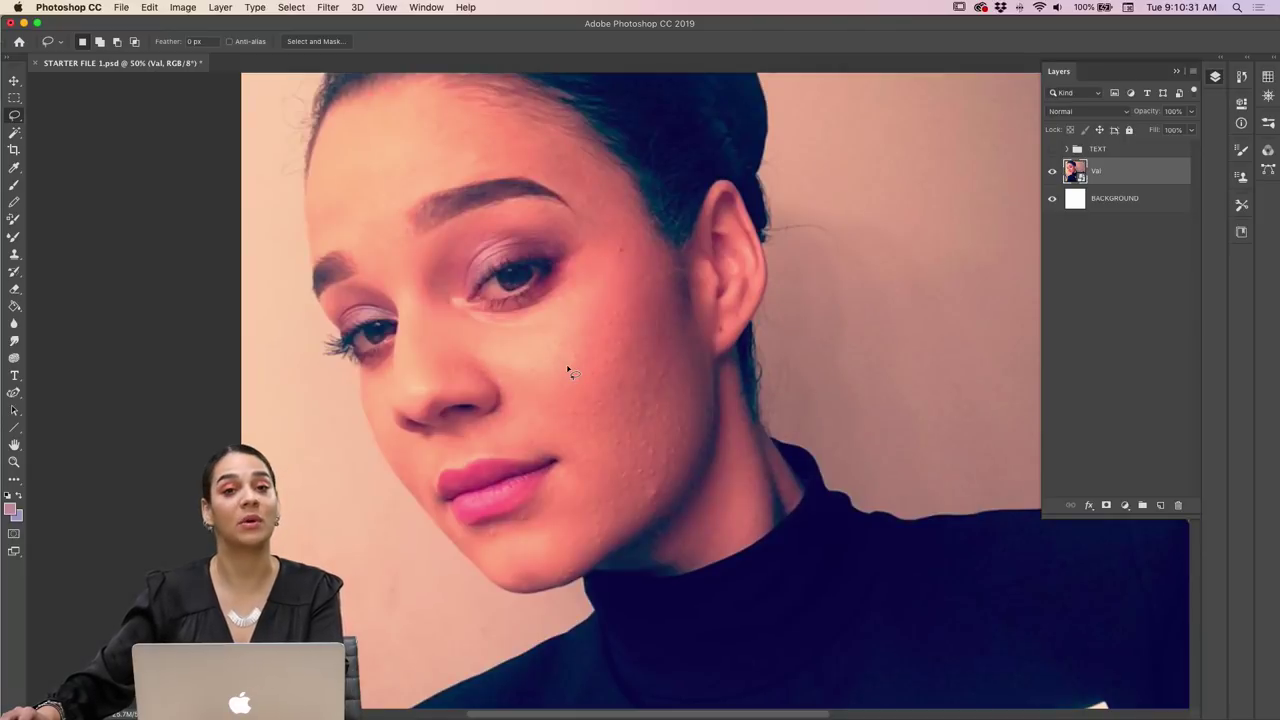
{"action": "left_click_drag", "start_coordinate": [313, 153], "coordinate": [309, 243]}
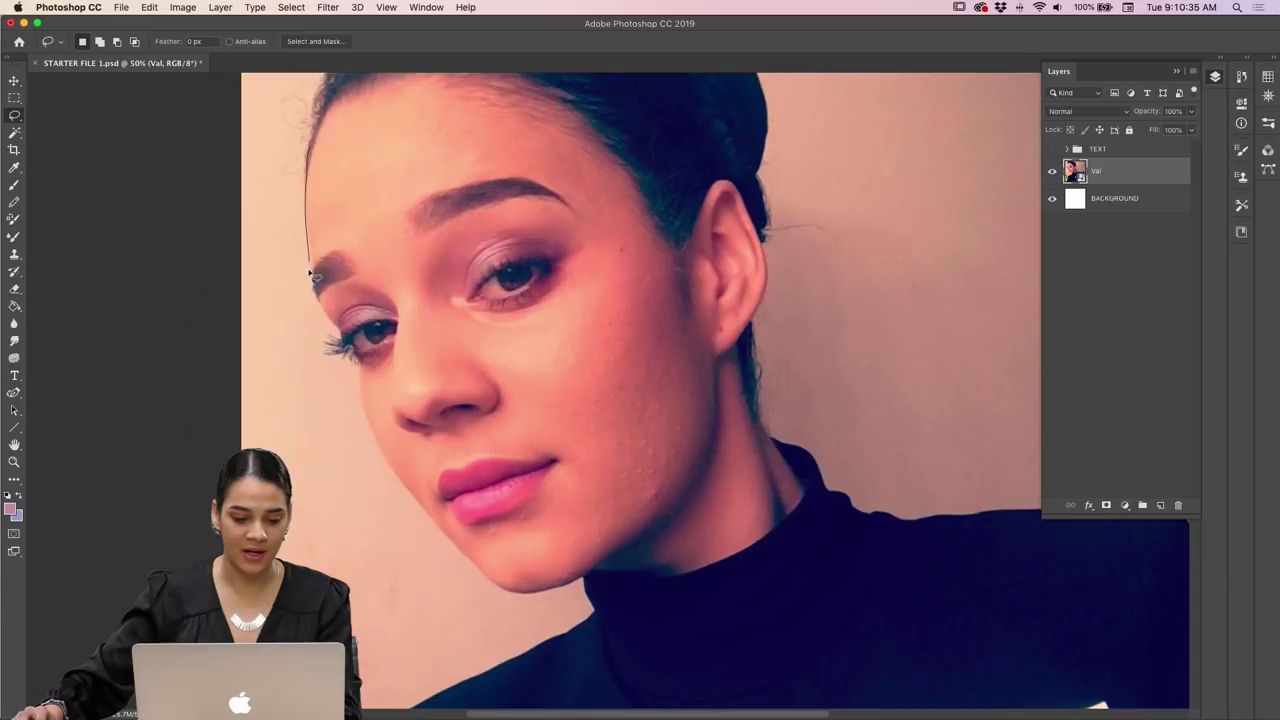
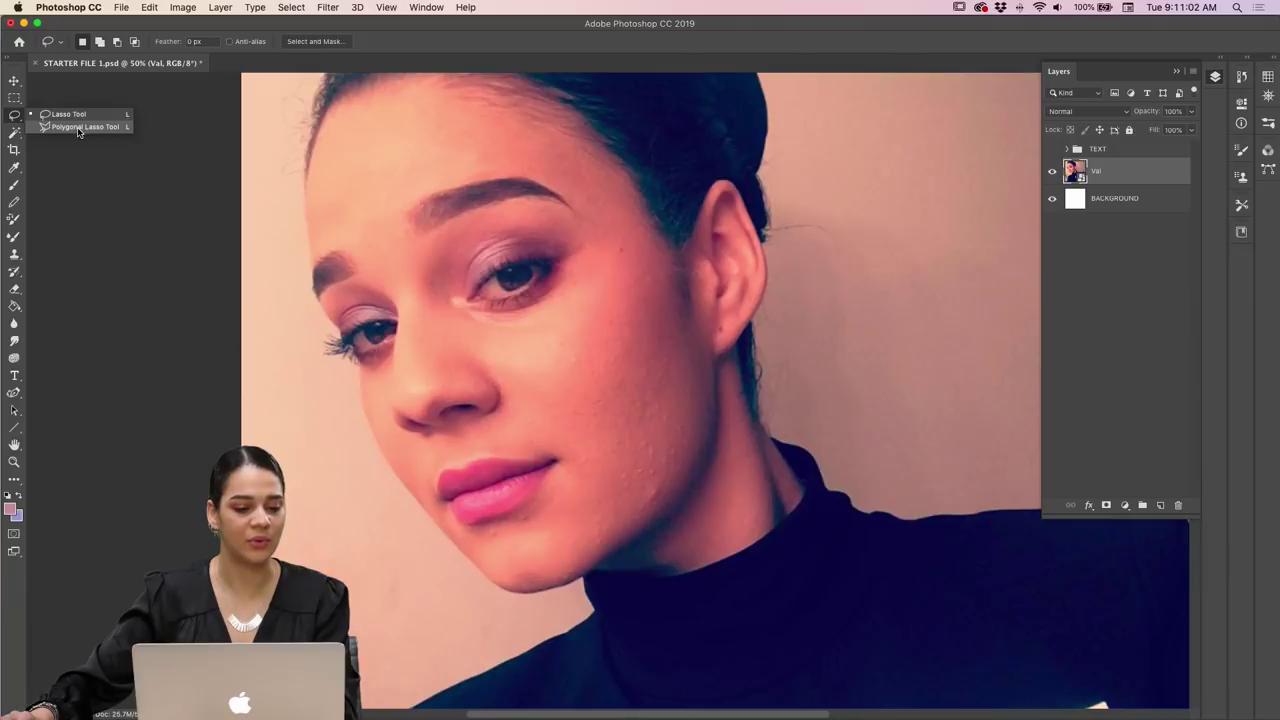
{"action": "left_click", "coordinate": [78, 127]}
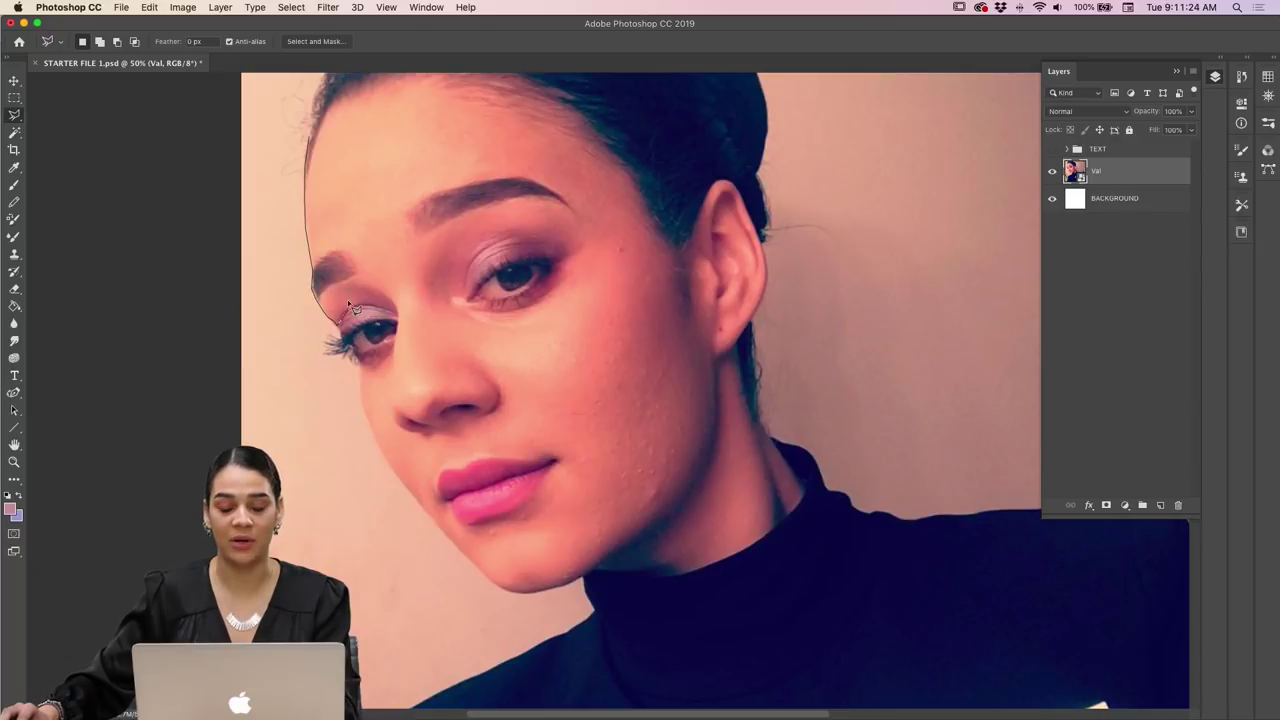
{"action": "left_click", "coordinate": [313, 145]}
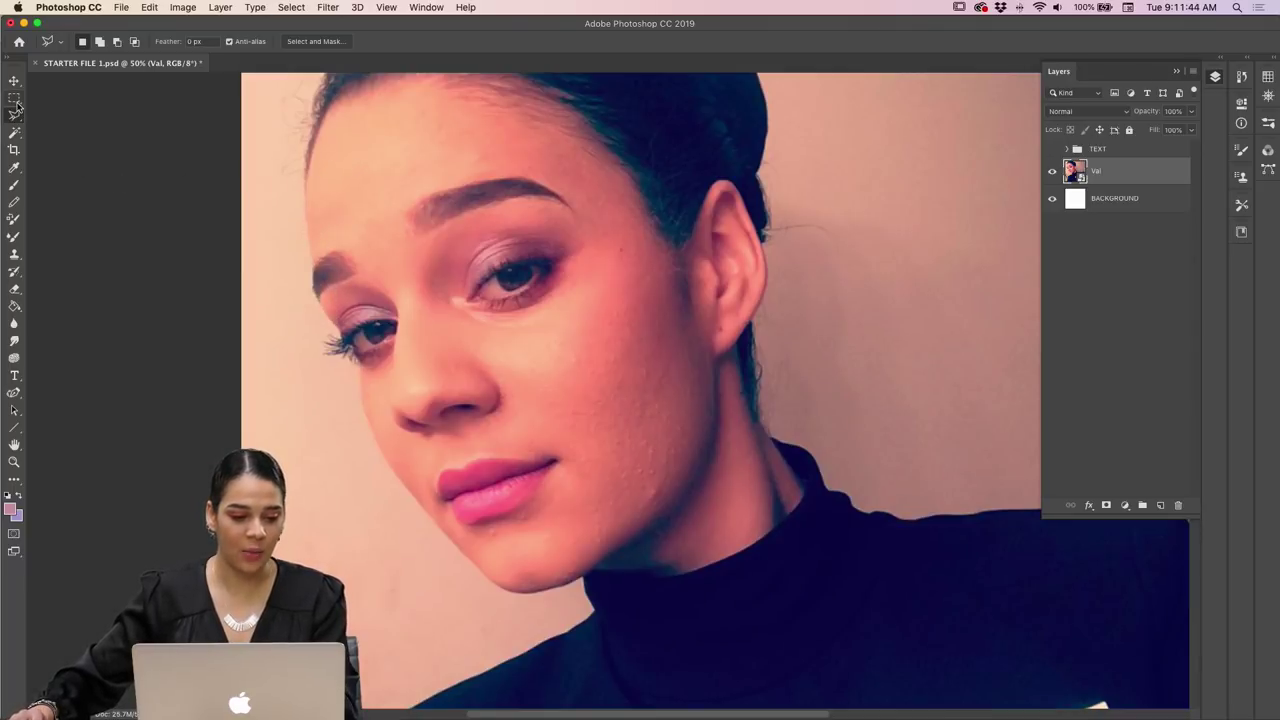
Select the whole figure from the hair down to the jacket, leaving the wall outside the selection.
{"action": "left_click", "coordinate": [16, 135]}
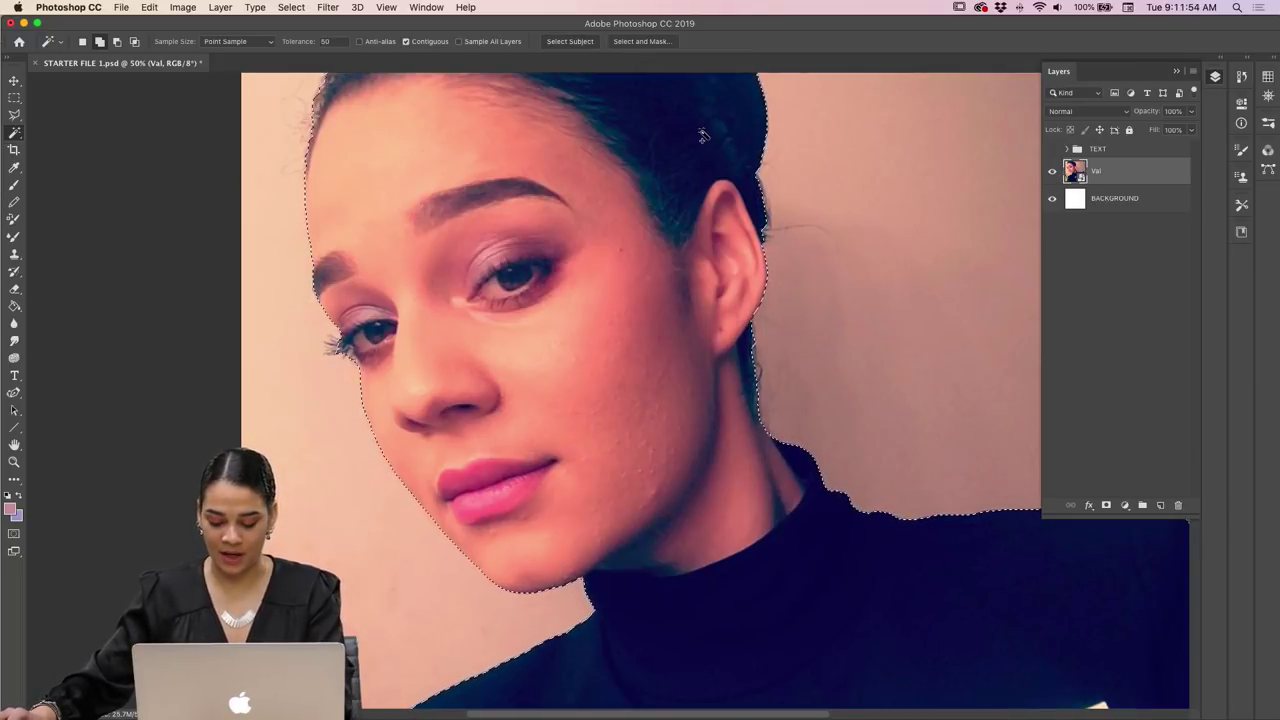
{"action": "key", "text": "super+minus"}
{"action": "key", "text": "super+minus"}
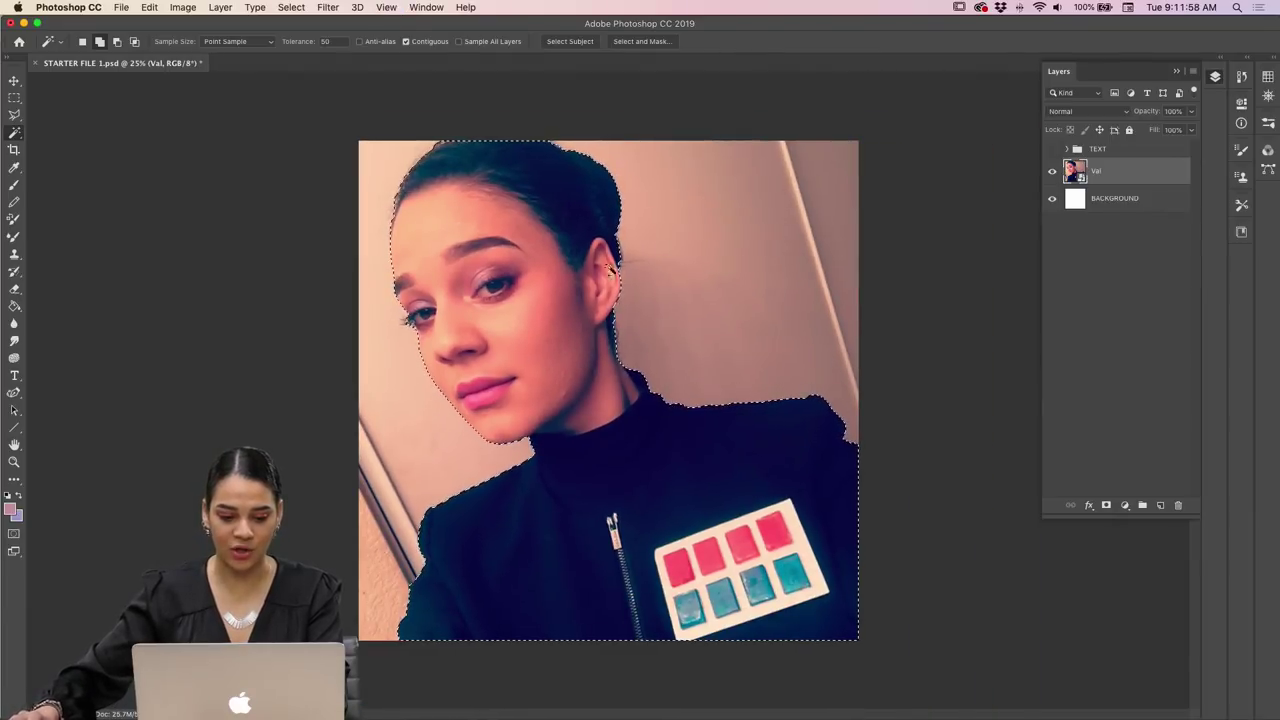
Subtract the eyelashes that stick out beyond the face from the selection with the Polygonal Lasso tool.
{"action": "key", "text": "super+plus"}
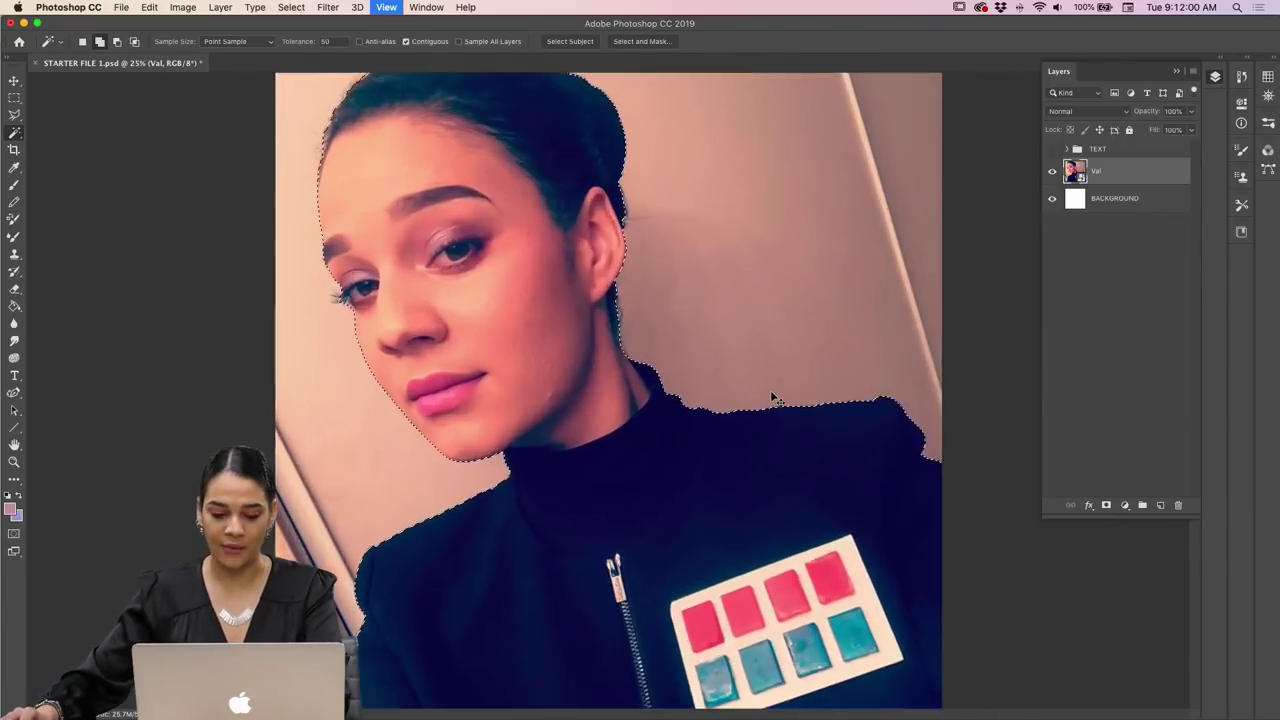
{"action": "key", "text": "super+plus"}
{"action": "key", "text": "super+plus"}
{"action": "key", "text": "super+plus"}
{"action": "left_click_drag", "start_coordinate": [543, 363], "coordinate": [817, 412]}
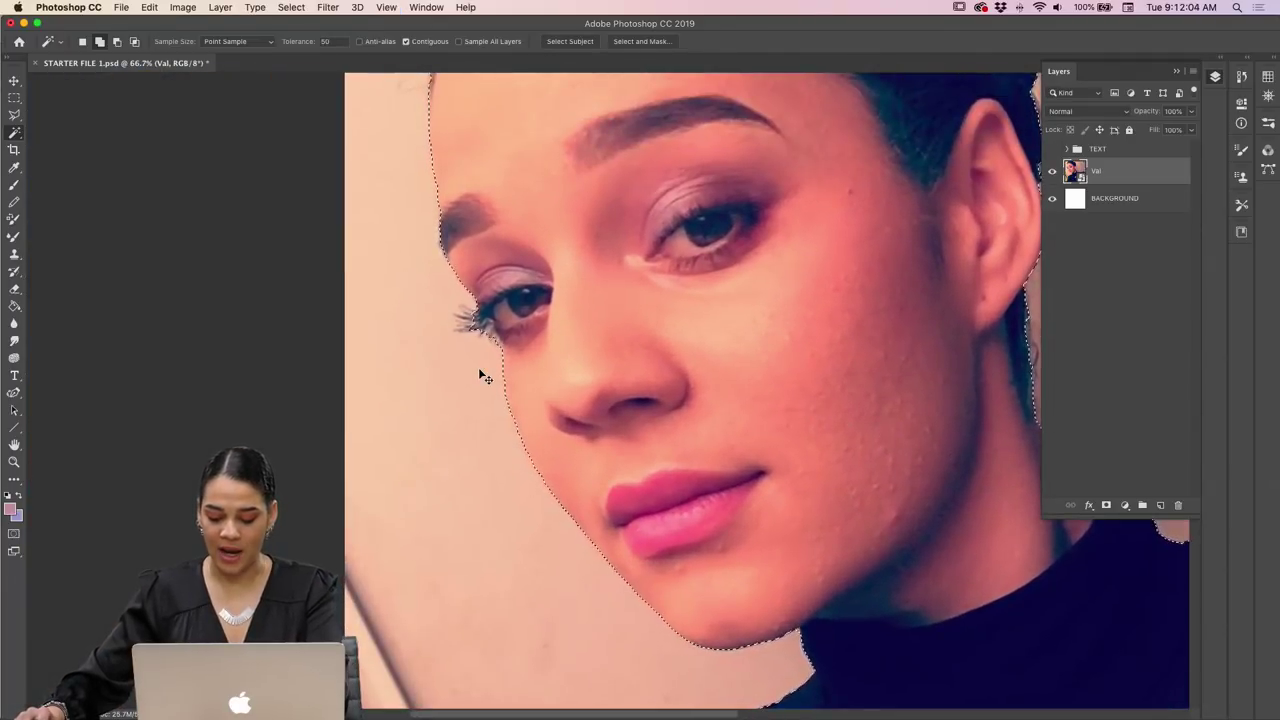
{"action": "key", "text": "super+plus"}
{"action": "scroll", "coordinate": [594, 363], "scroll_direction": "left", "scroll_amount": 5}
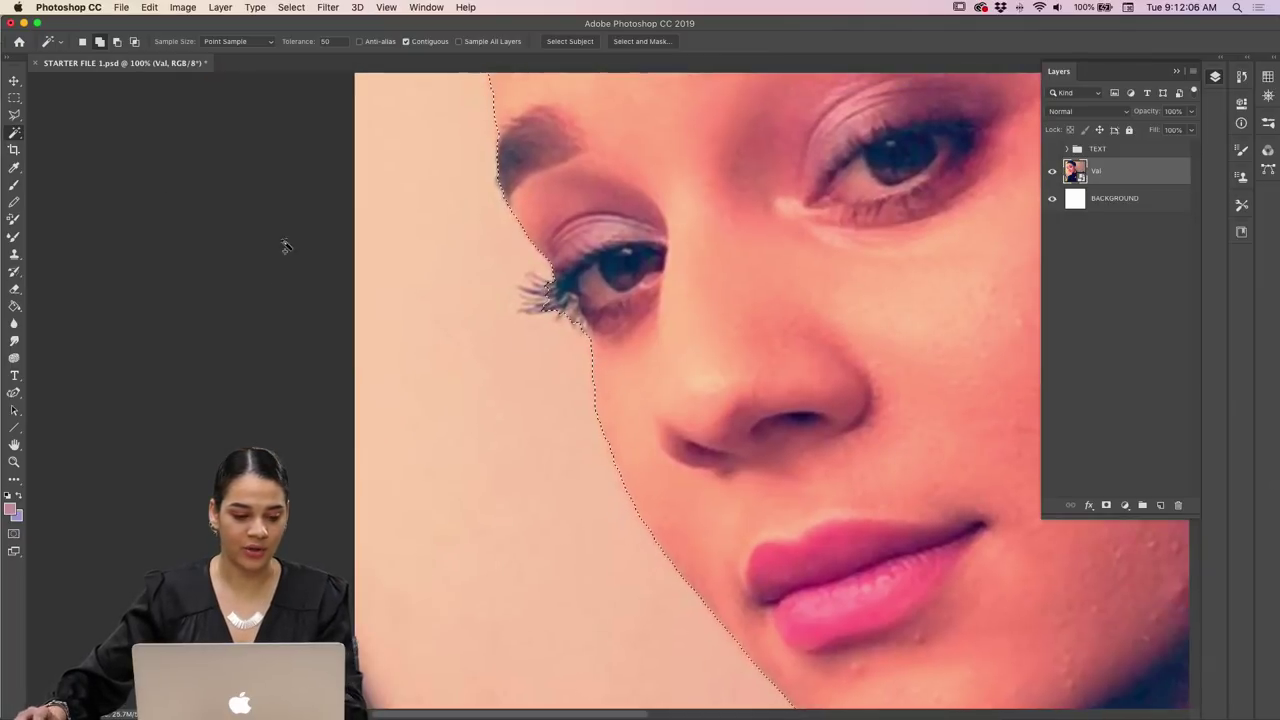
{"action": "left_click", "coordinate": [14, 116]}
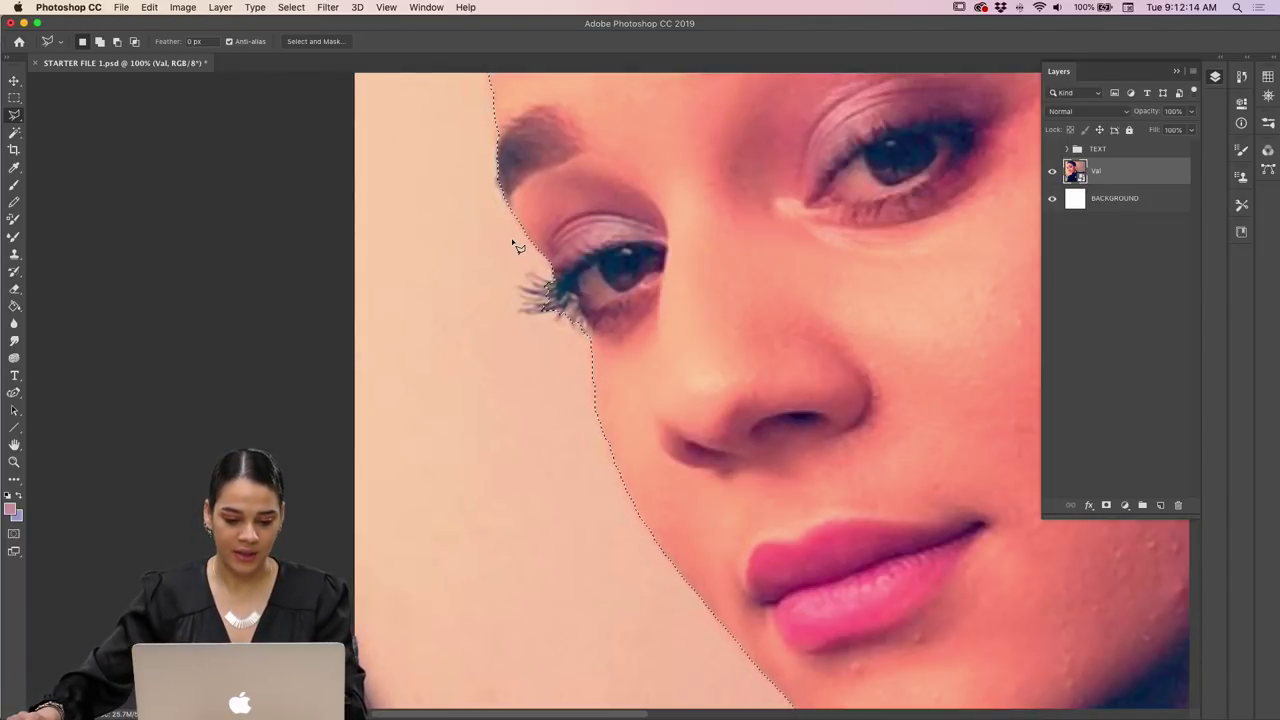
{"action": "right_click", "coordinate": [557, 280]}
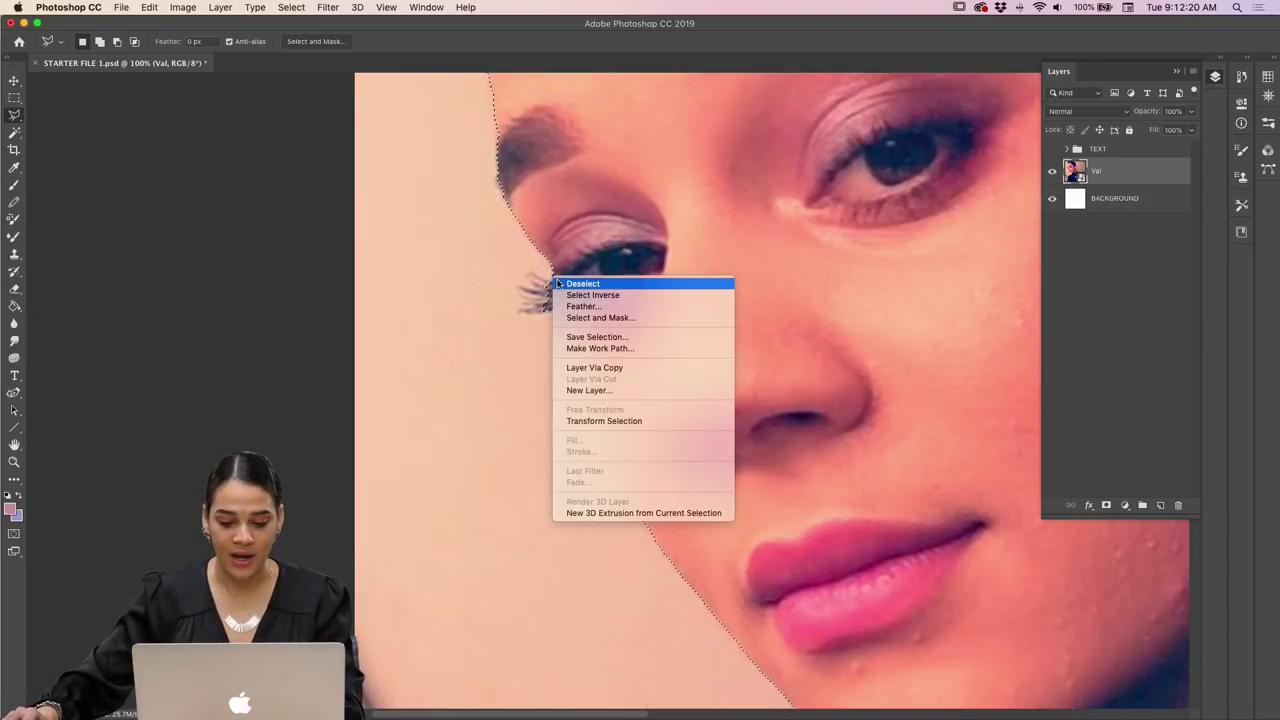
{"action": "left_click", "coordinate": [548, 280]}
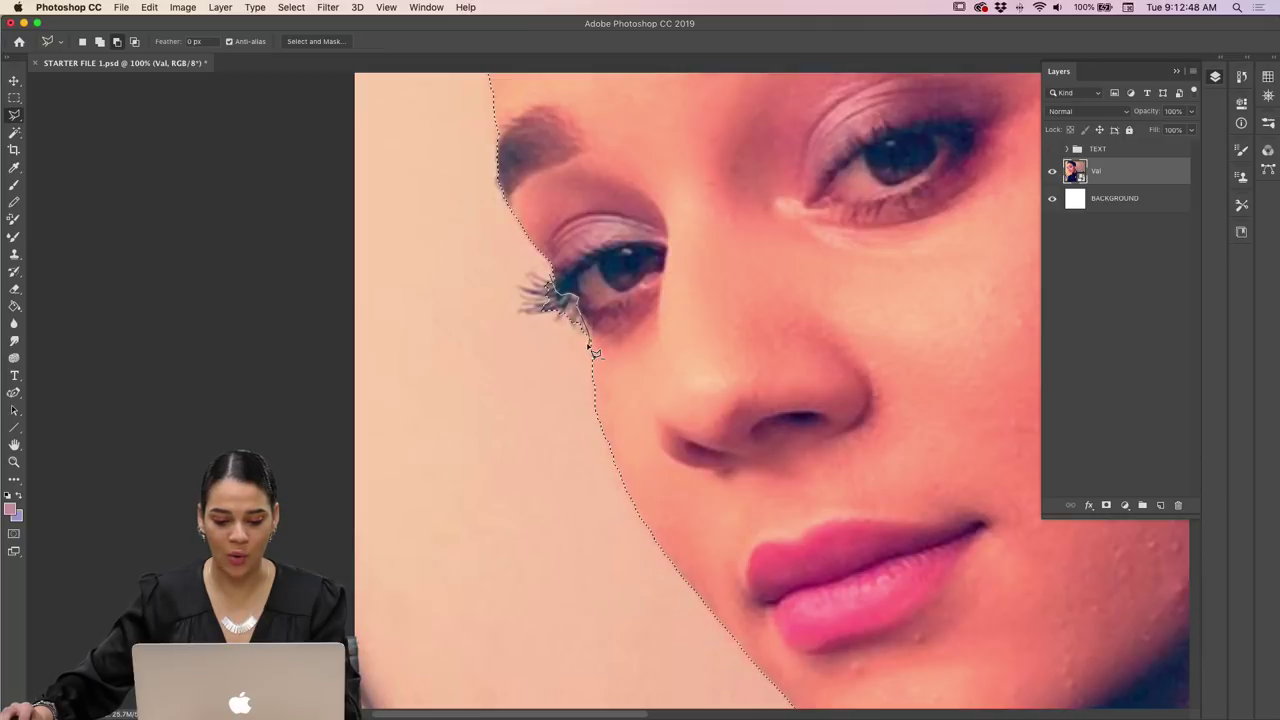
{"action": "mouse_move", "coordinate": [505, 322]}
{"action": "left_mouse_down"}
{"action": "mouse_move", "coordinate": [513, 283]}
{"action": "mouse_move", "coordinate": [547, 281]}
{"action": "left_mouse_up"}
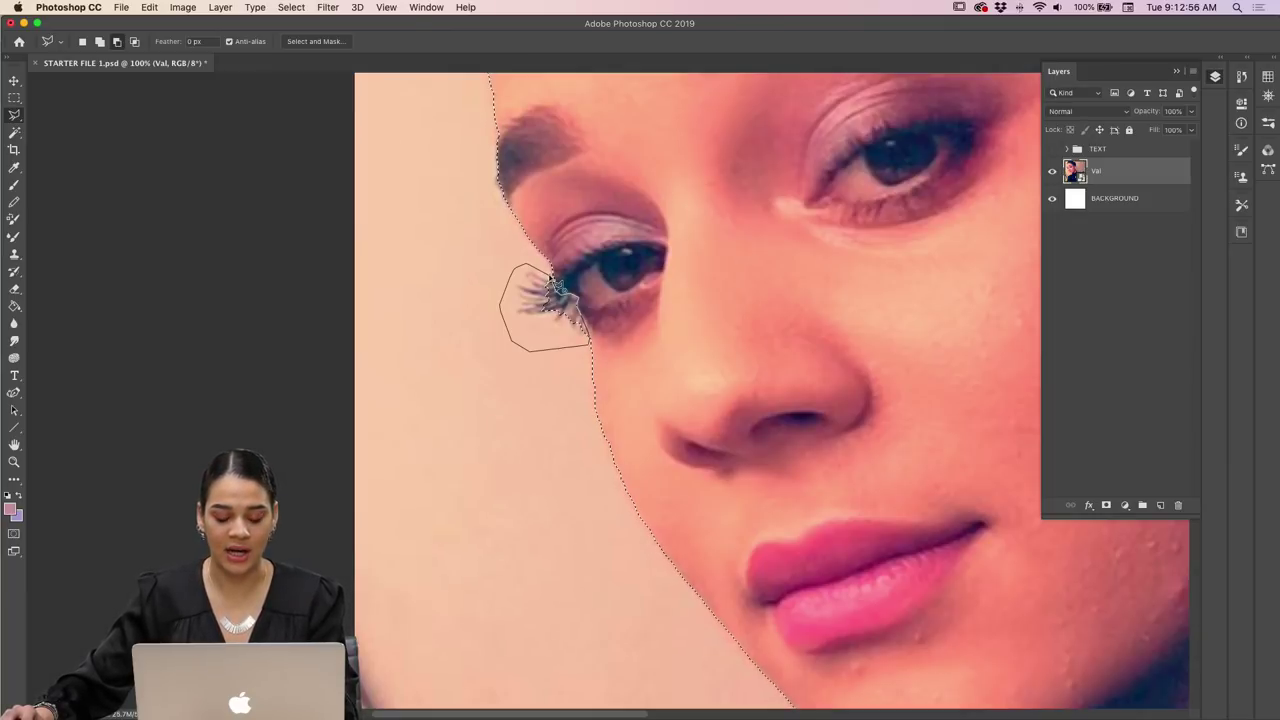
{"action": "left_click_drag", "start_coordinate": [553, 283], "coordinate": [556, 287]}
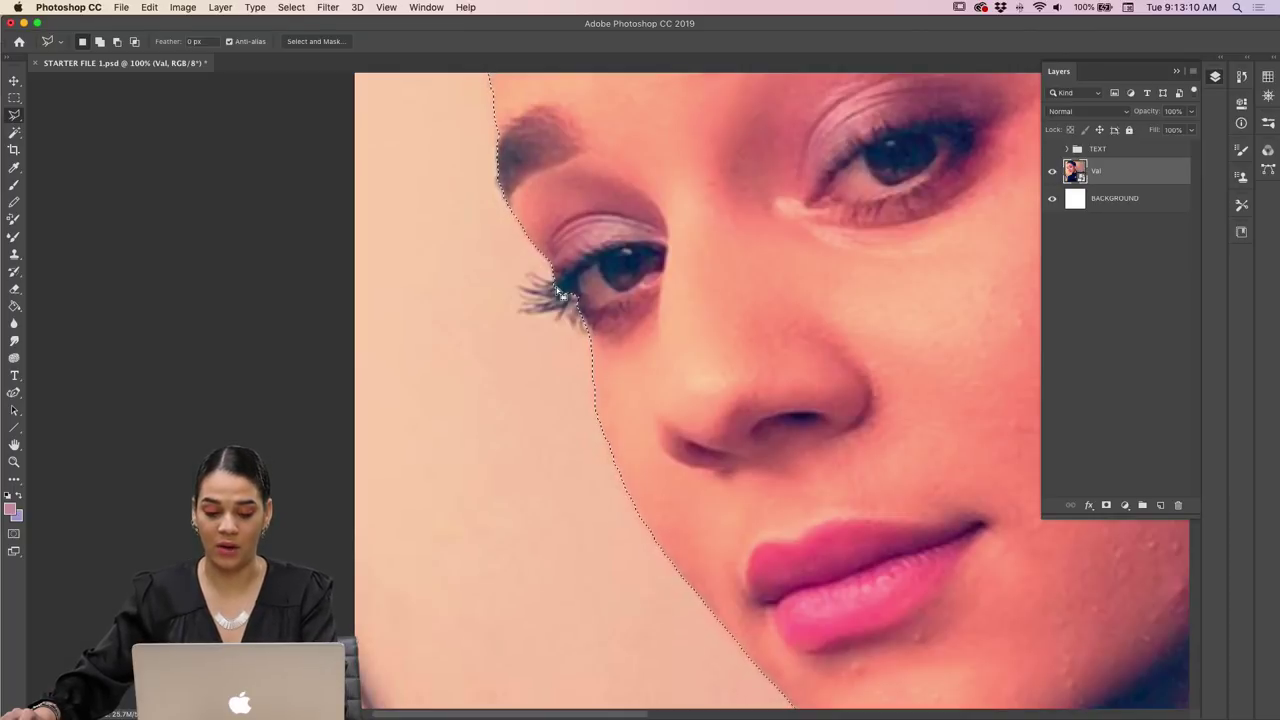
Copy the selected figure to a new layer and hide the original portrait layer beneath it.
{"action": "key", "text": "super+minus"}
{"action": "key", "text": "super+minus"}
{"action": "key", "text": "super+minus"}
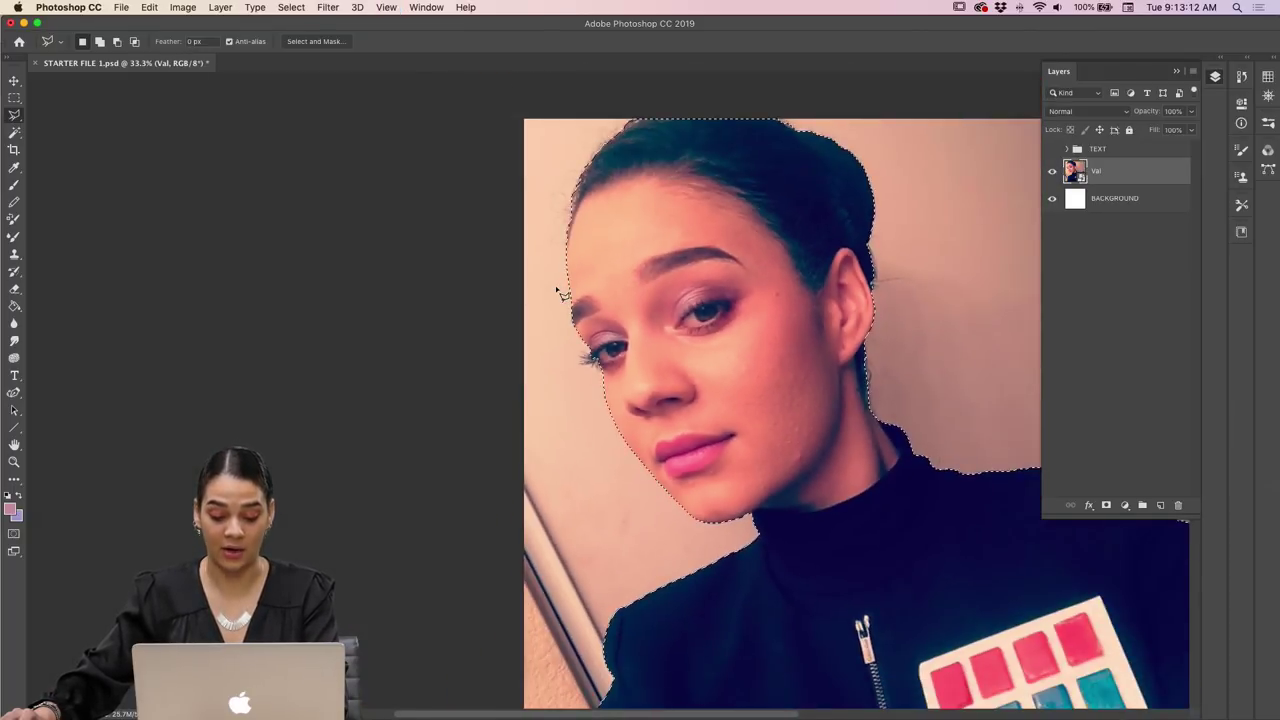
{"action": "key", "text": "super+minus"}
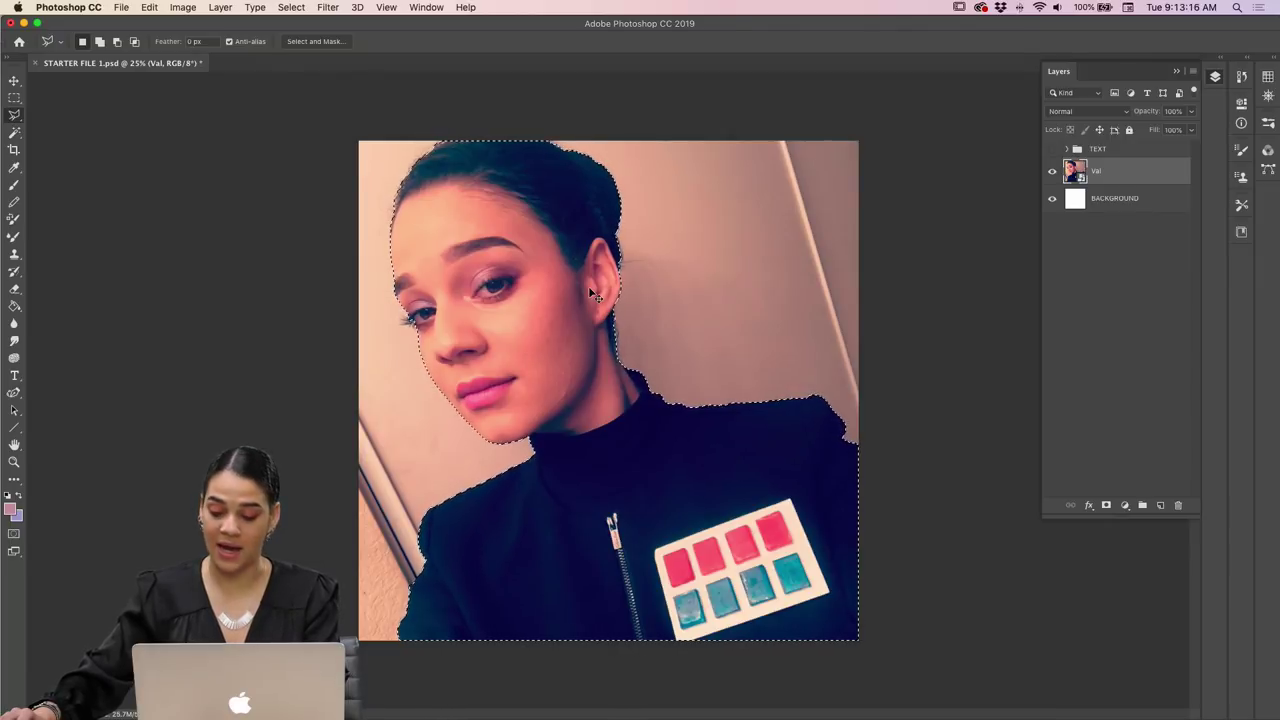
{"action": "key", "text": "super+j"}
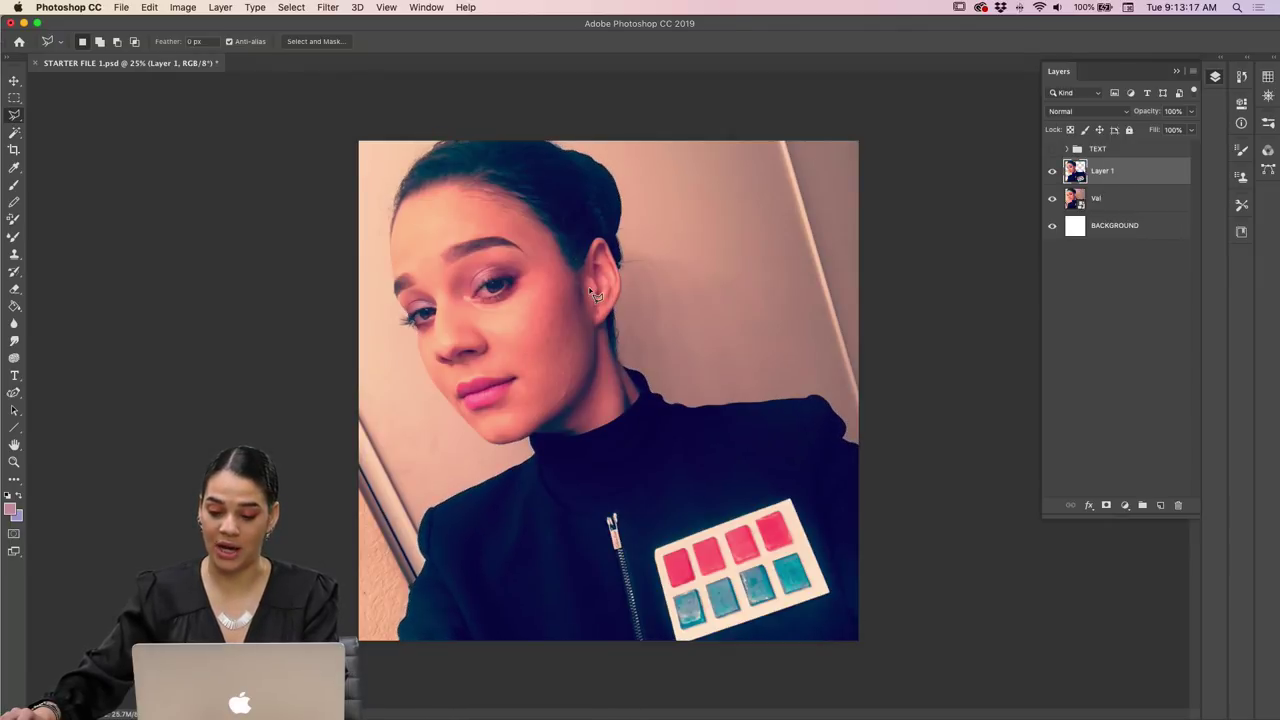
{"action": "left_click", "coordinate": [1052, 198]}
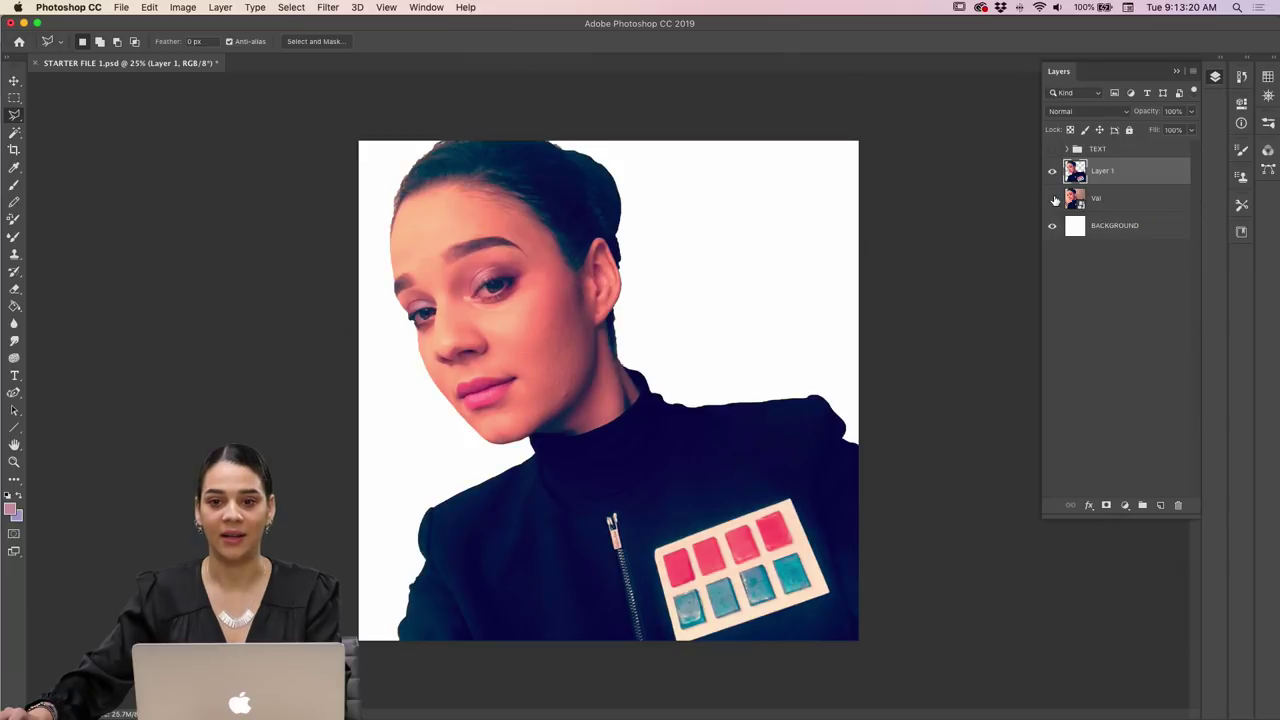
{"action": "left_click", "coordinate": [1052, 198]}
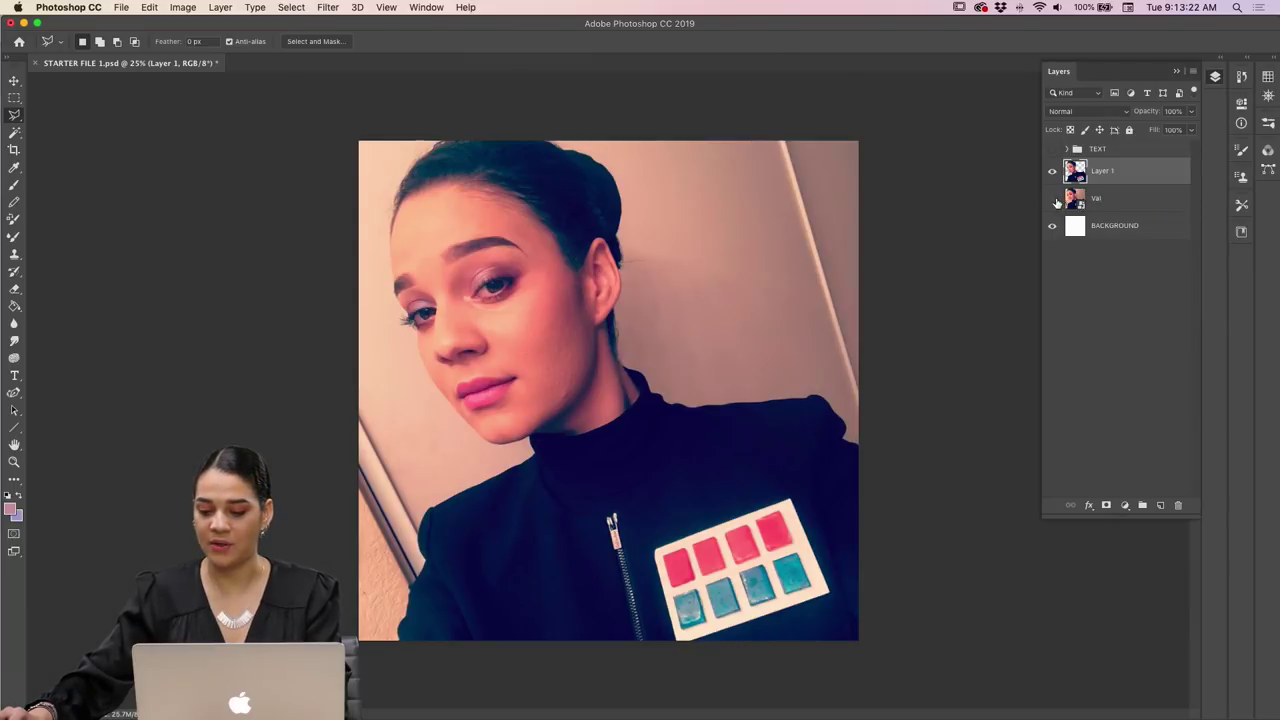
{"action": "left_click", "coordinate": [1052, 198]}
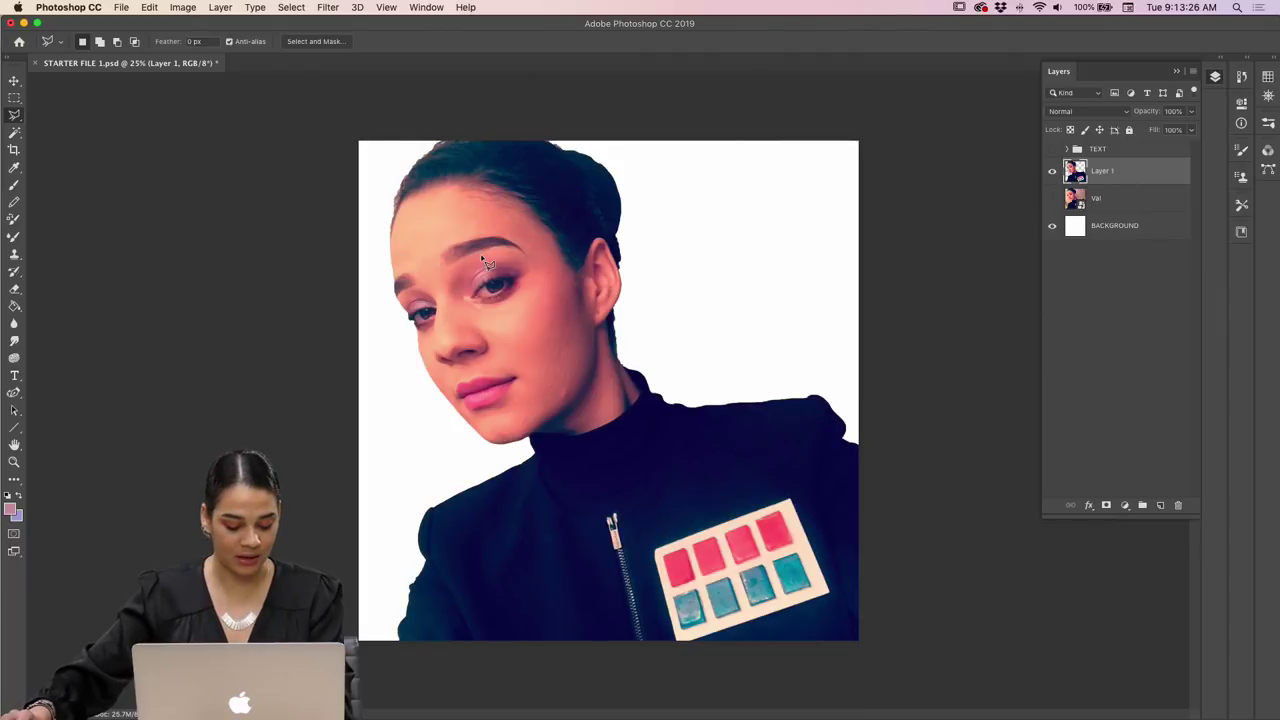
Rotate the cut-out figure about 16° clockwise with Free Transform and move it toward the middle of the canvas.
{"action": "key", "text": "super+z"}
{"action": "key", "text": "super+t"}
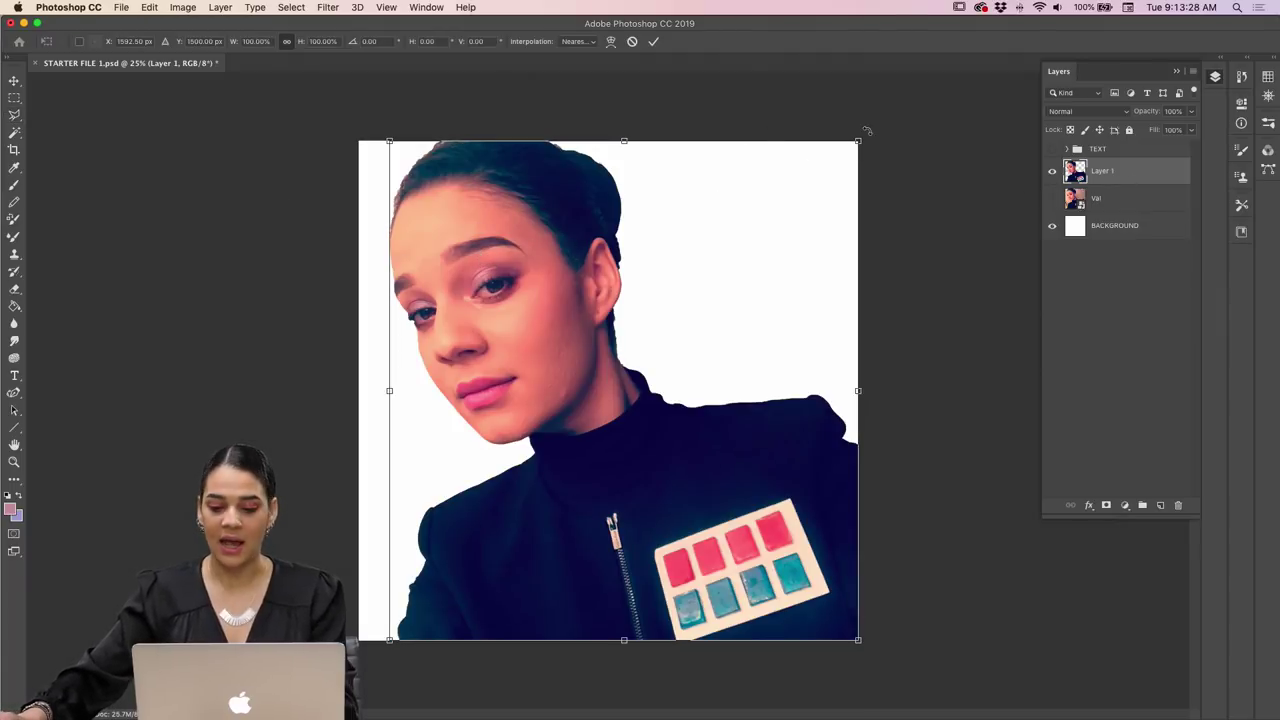
{"action": "left_click_drag", "start_coordinate": [872, 128], "coordinate": [892, 230]}
{"action": "left_click_drag", "start_coordinate": [730, 273], "coordinate": [757, 278]}
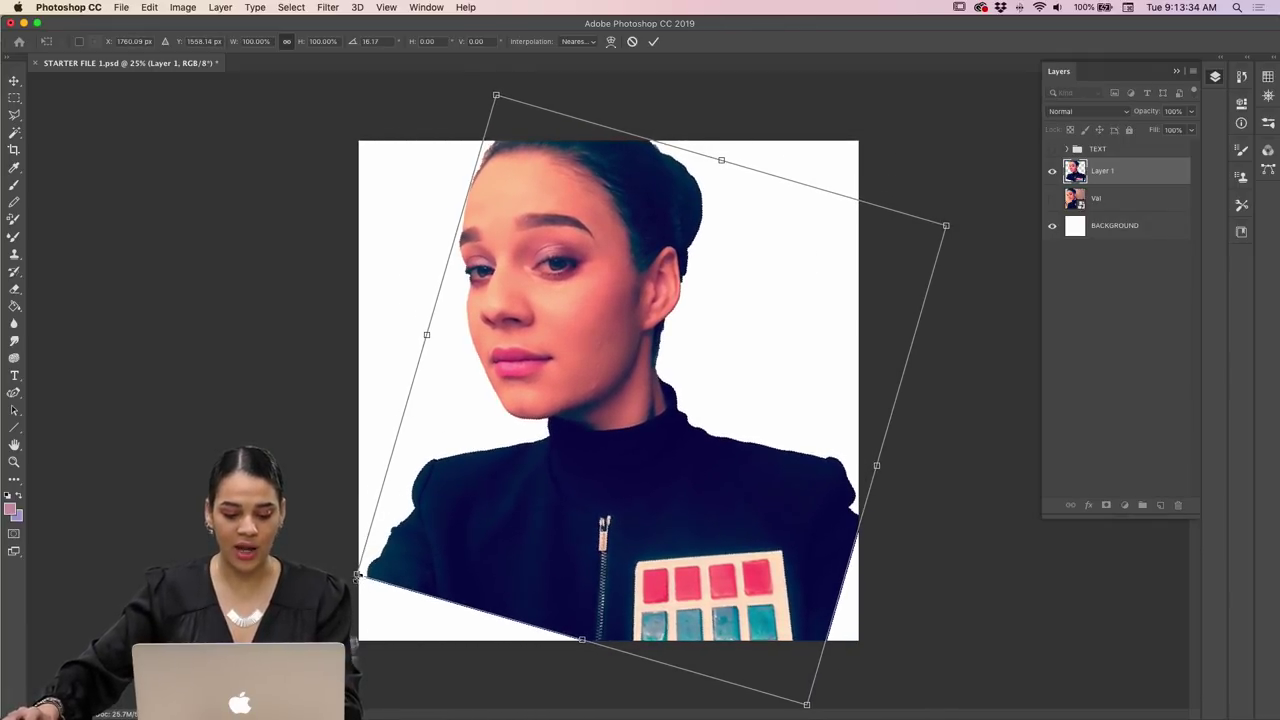
Enlarge the figure to about 113%, increase its clockwise tilt to about 19.5° and position it so the shoulders fill the lower canvas.
{"action": "left_click_drag", "start_coordinate": [356, 576], "coordinate": [281, 621]}
{"action": "left_click_drag", "start_coordinate": [525, 500], "coordinate": [568, 514]}
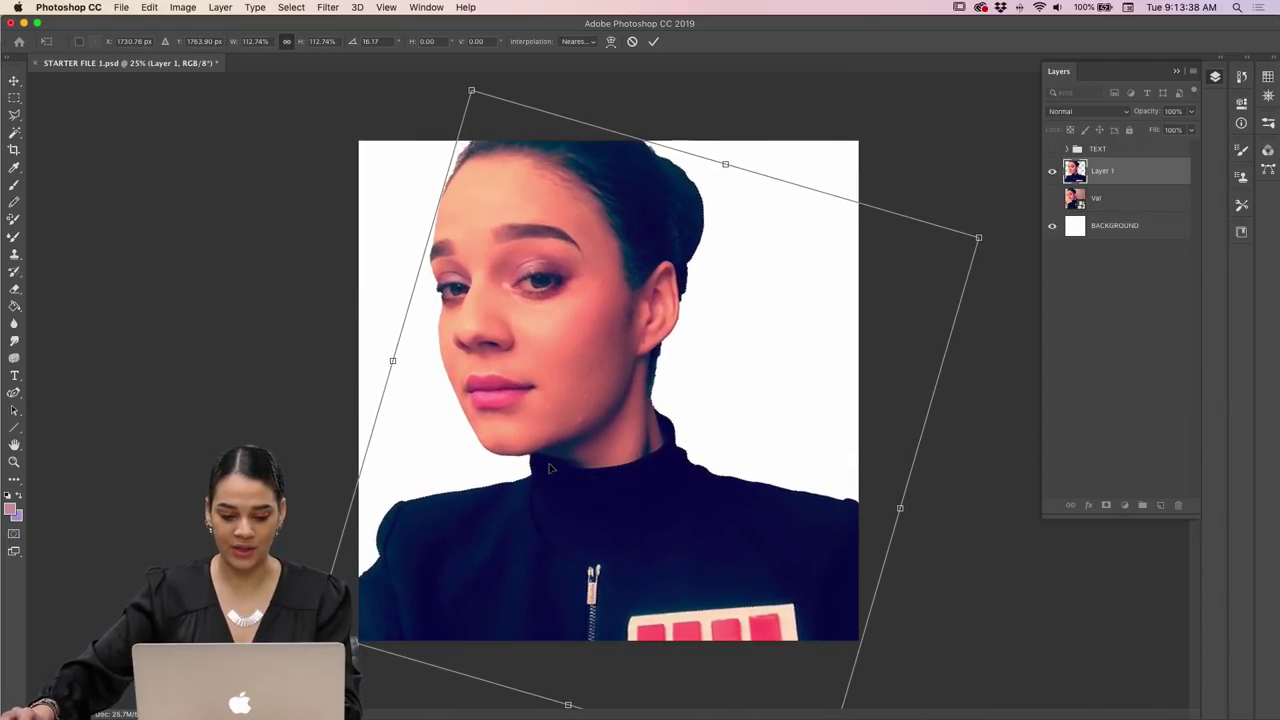
{"action": "left_click_drag", "start_coordinate": [549, 467], "coordinate": [561, 465]}
{"action": "mouse_move", "coordinate": [897, 179]}
{"action": "left_mouse_down"}
{"action": "mouse_move", "coordinate": [914, 182]}
{"action": "mouse_move", "coordinate": [900, 185]}
{"action": "mouse_move", "coordinate": [909, 194]}
{"action": "left_mouse_up"}
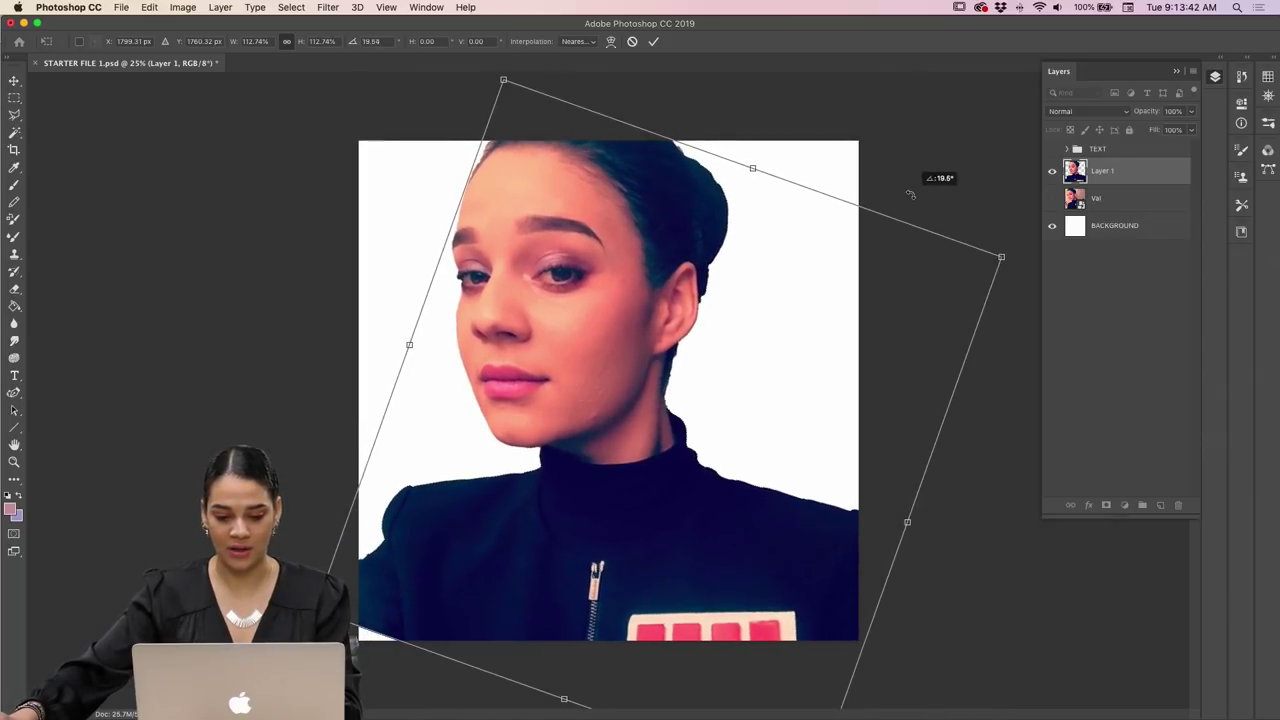
{"action": "left_click_drag", "start_coordinate": [693, 356], "coordinate": [705, 364]}
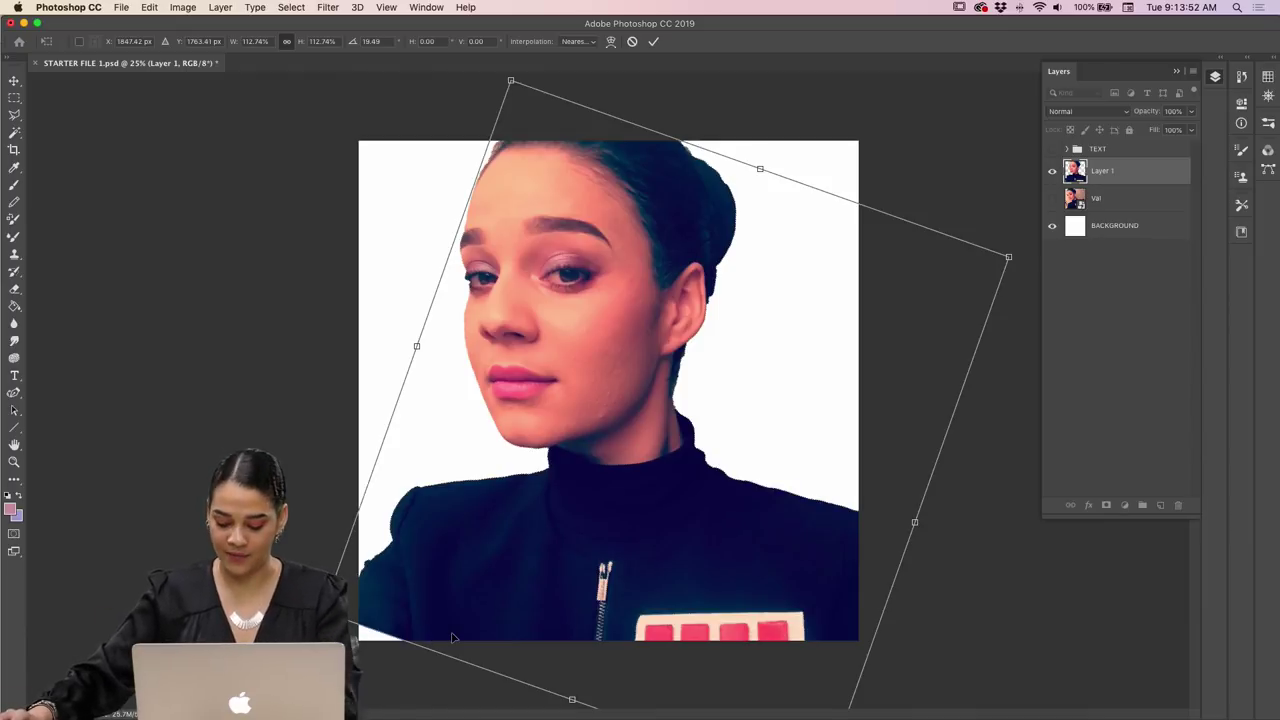
{"action": "key", "text": "Escape"}
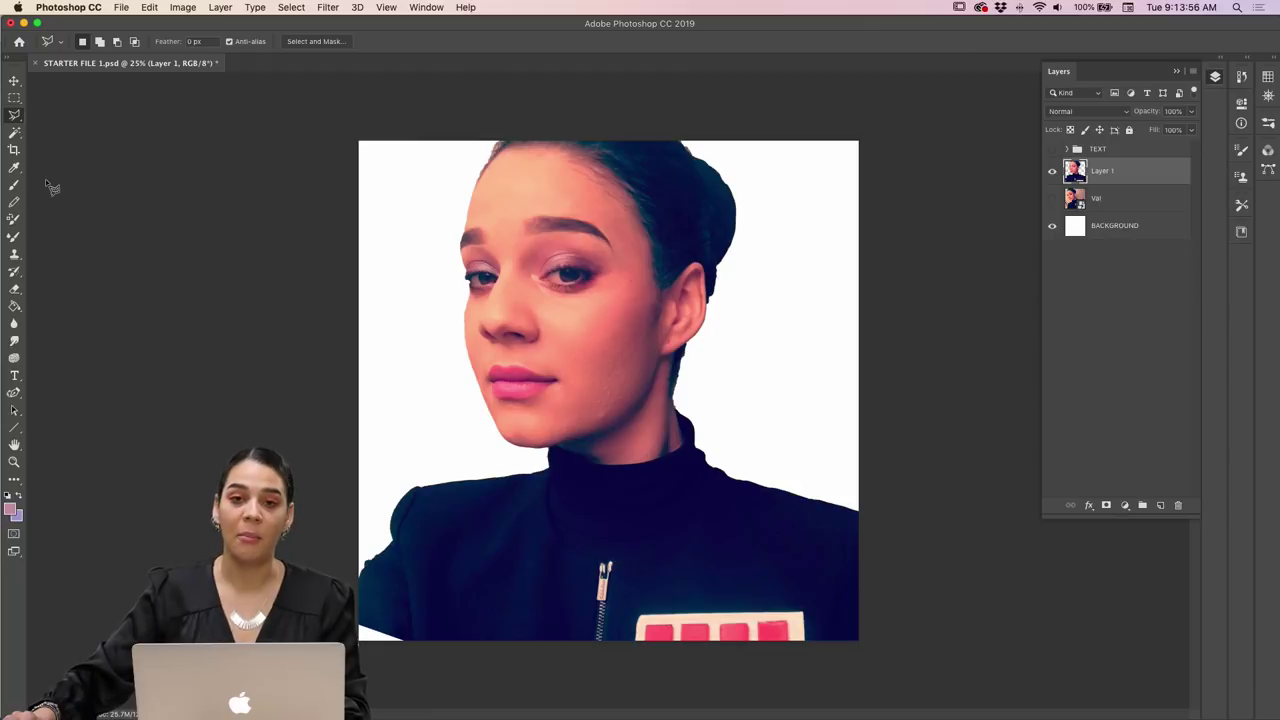
Look through the retouching, stamp, brush, eyedropper, type and pen tool groups and their available variants.
{"action": "left_click", "coordinate": [17, 360]}
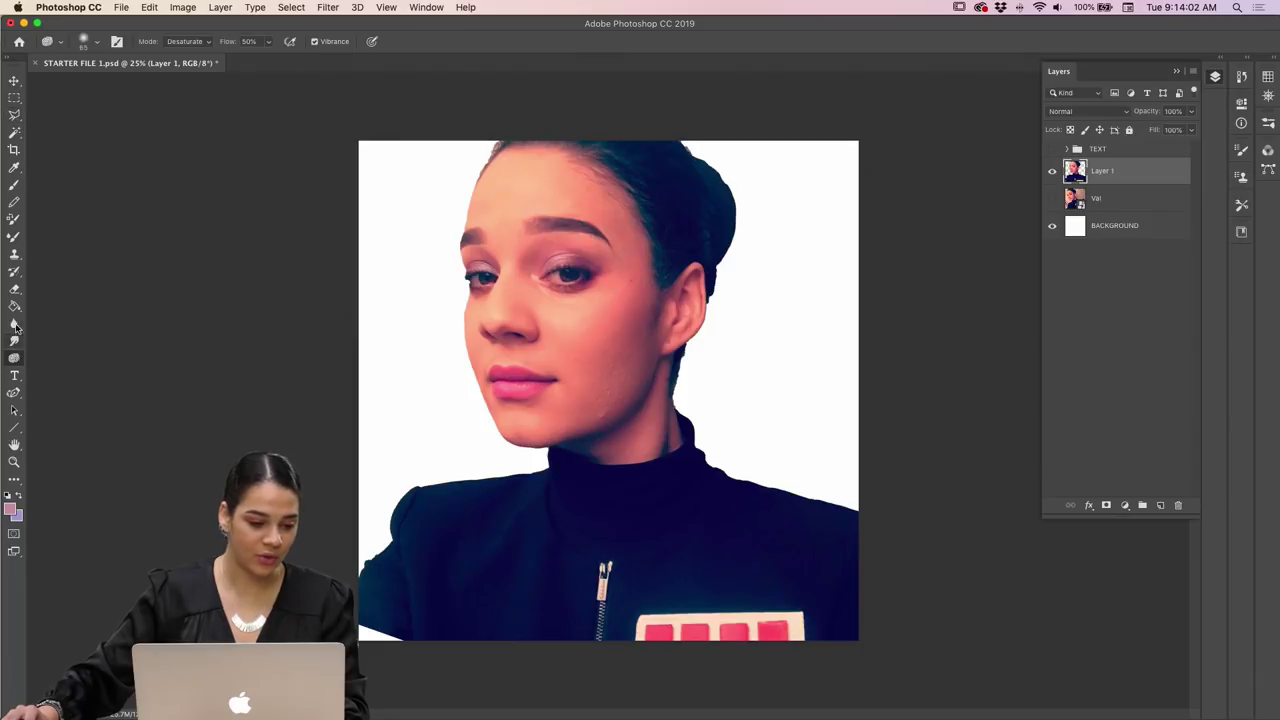
{"action": "left_click", "coordinate": [15, 256]}
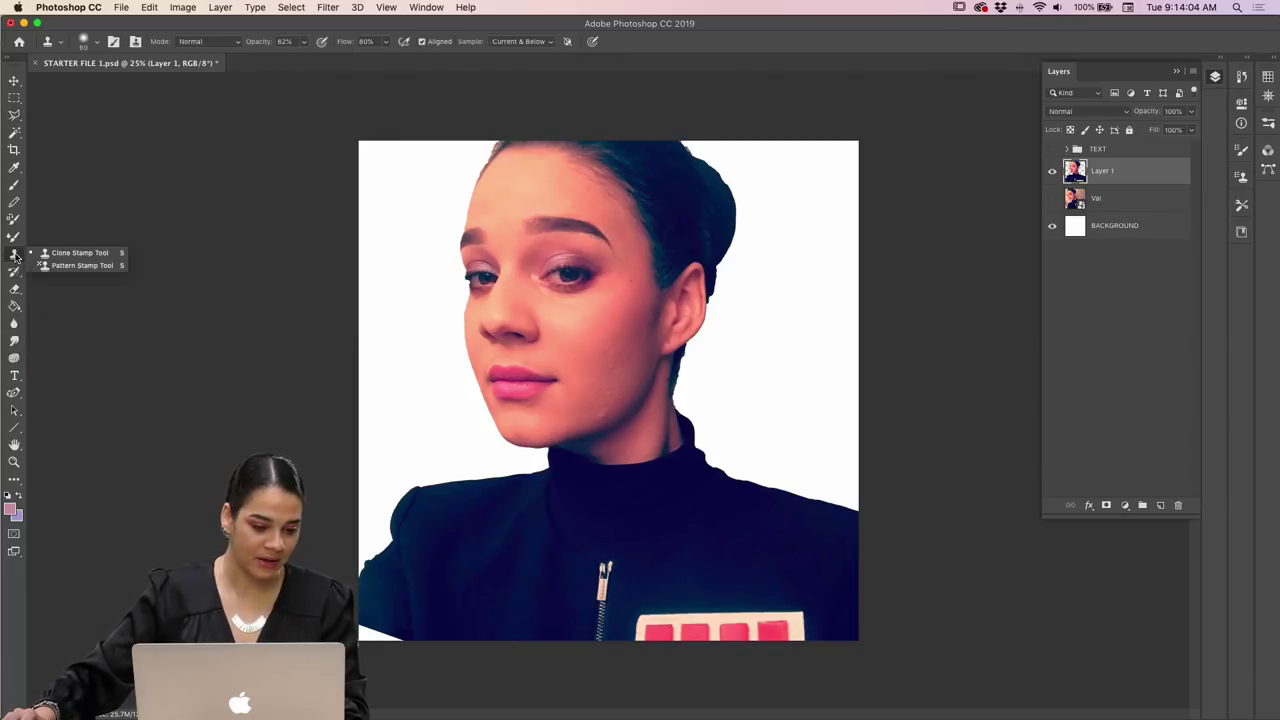
{"action": "left_click", "coordinate": [15, 219]}
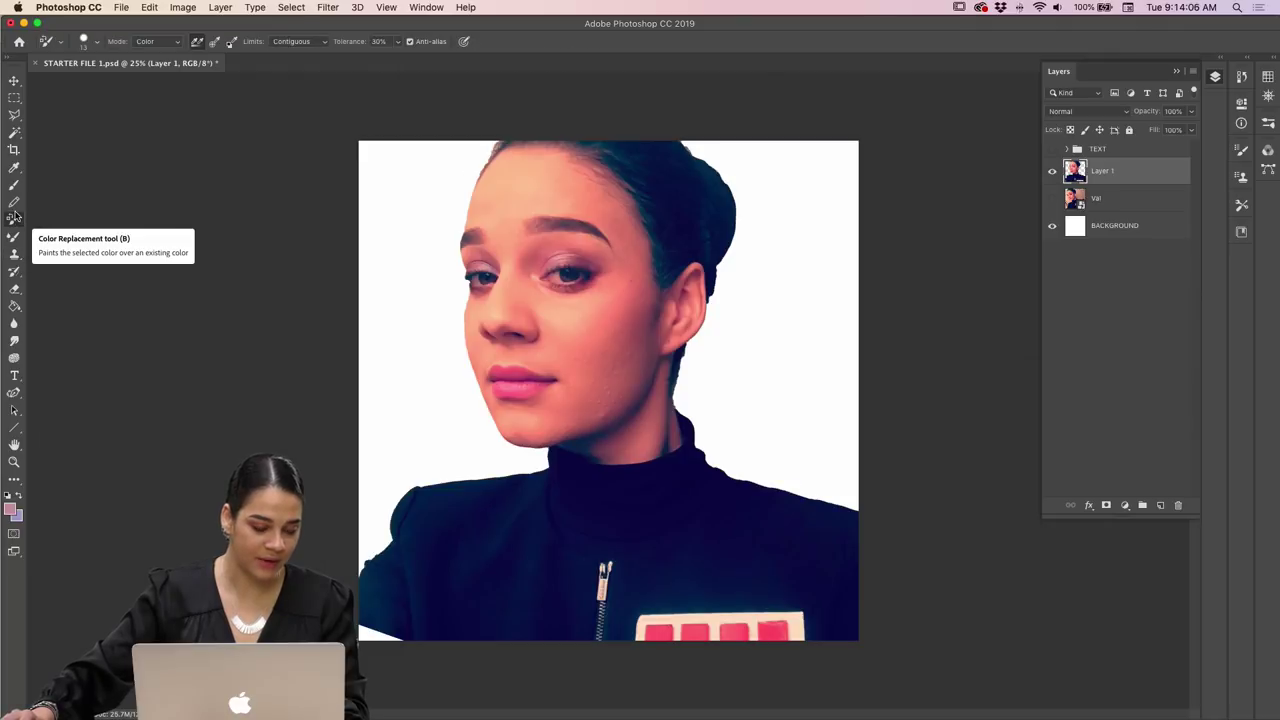
{"action": "left_click", "coordinate": [15, 238]}
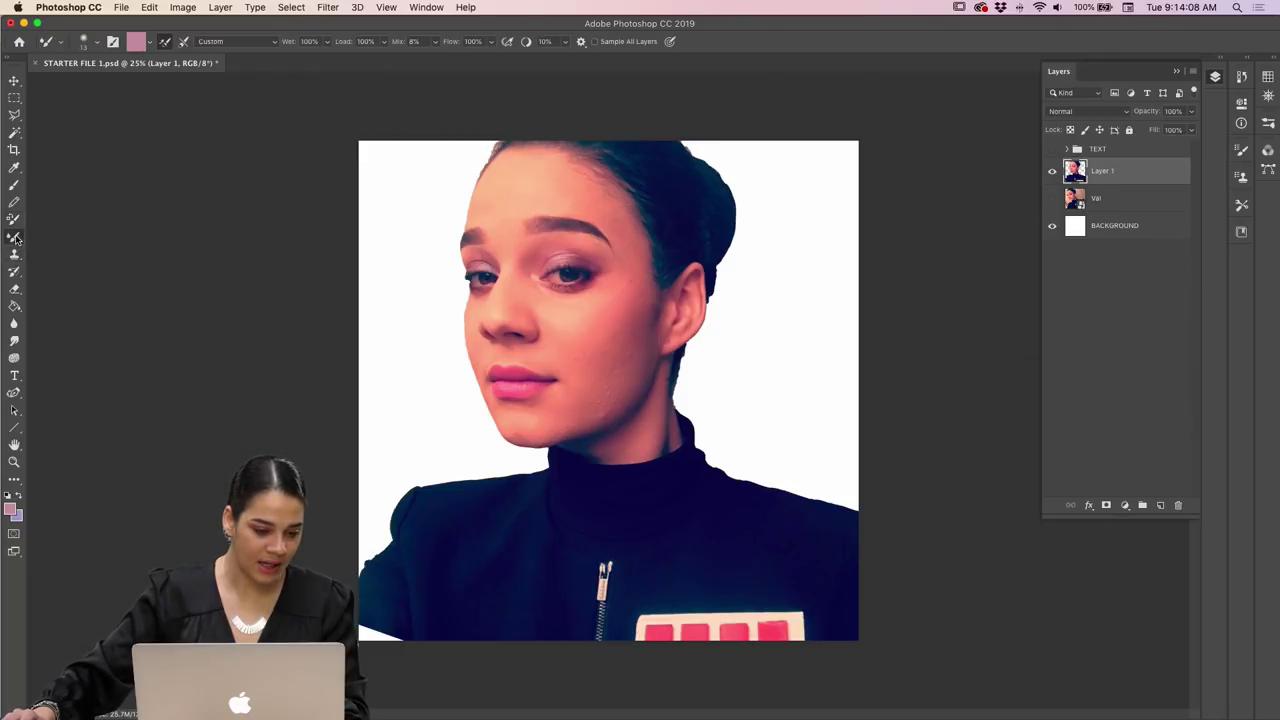
{"action": "left_click", "coordinate": [15, 272]}
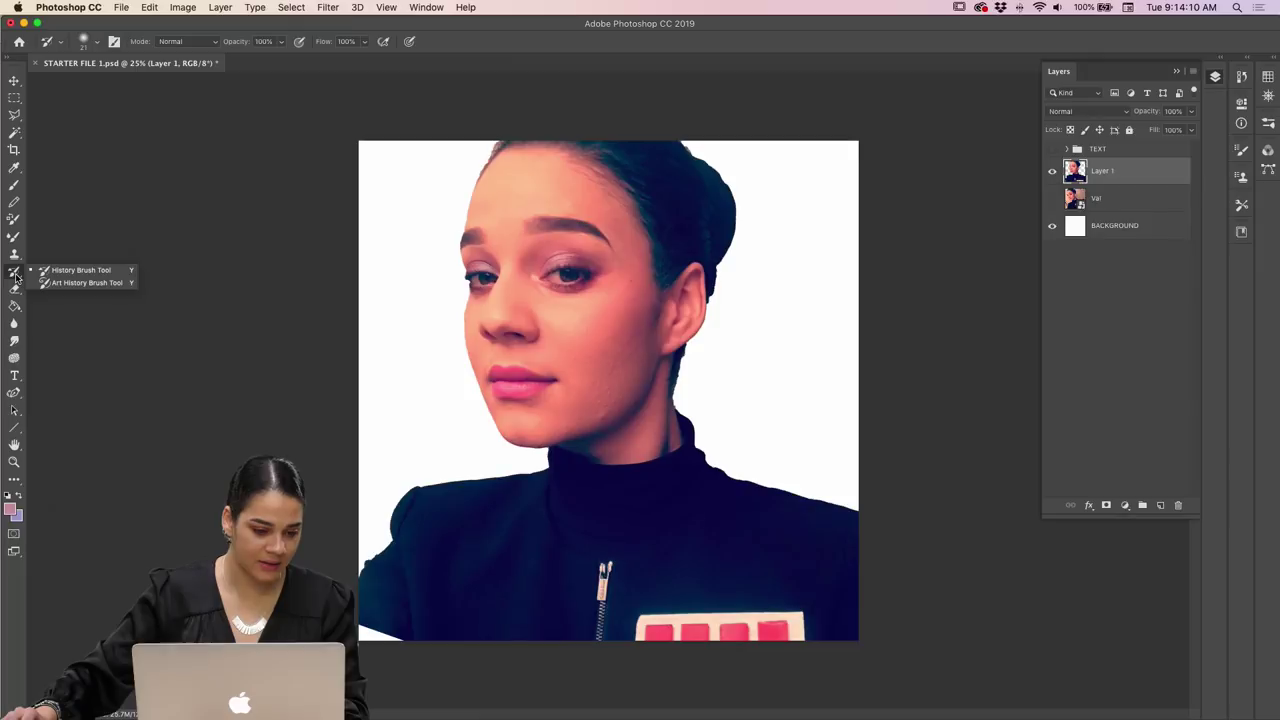
{"action": "left_click", "coordinate": [13, 393]}
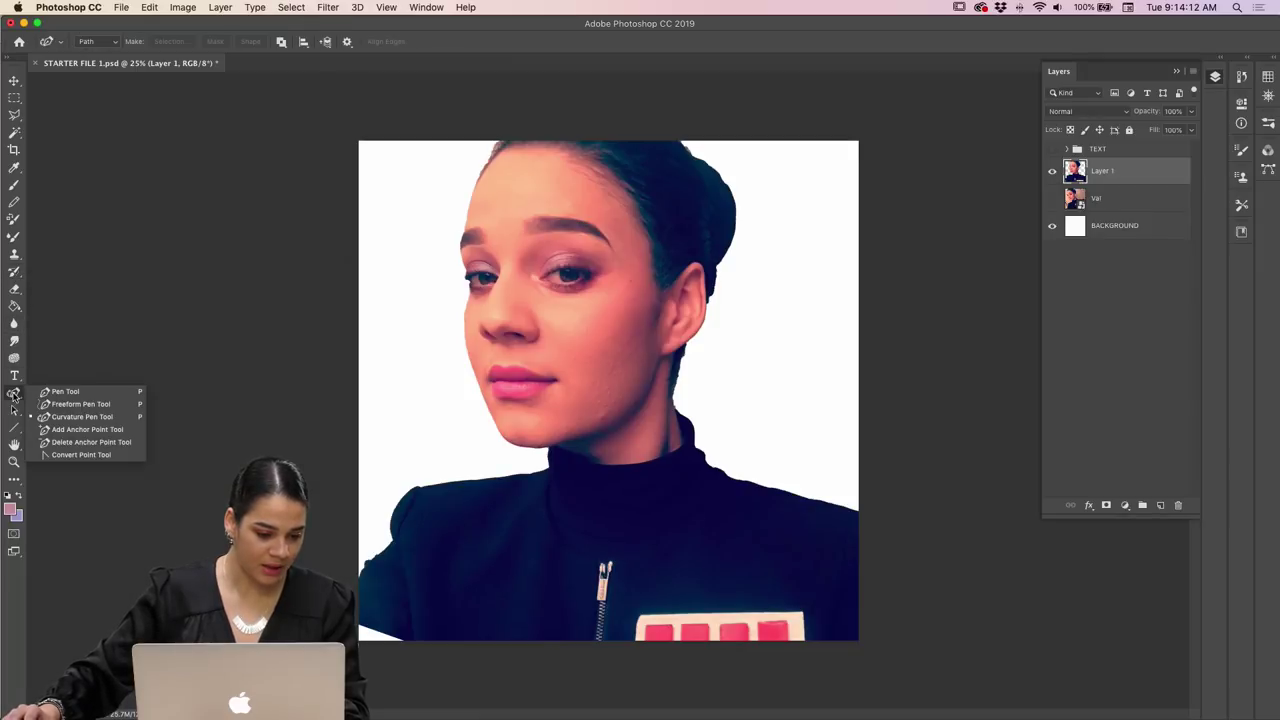
{"action": "left_click", "coordinate": [14, 376]}
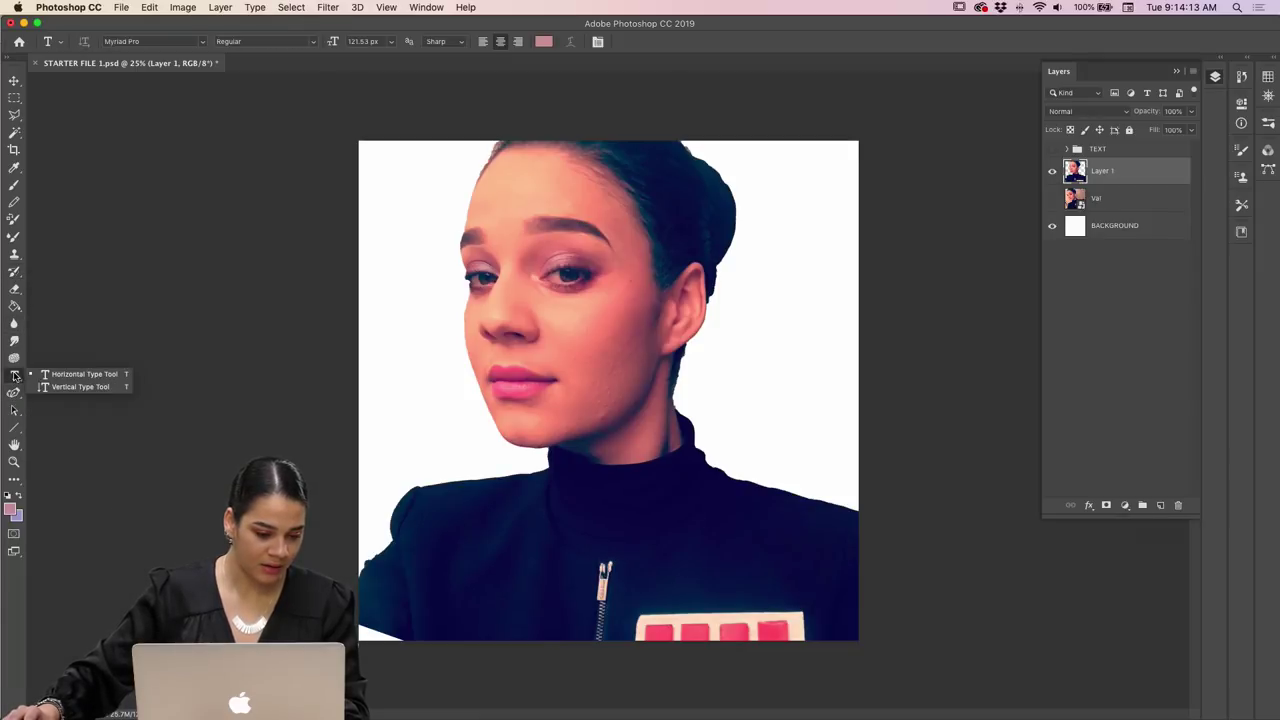
{"action": "left_click", "coordinate": [14, 277]}
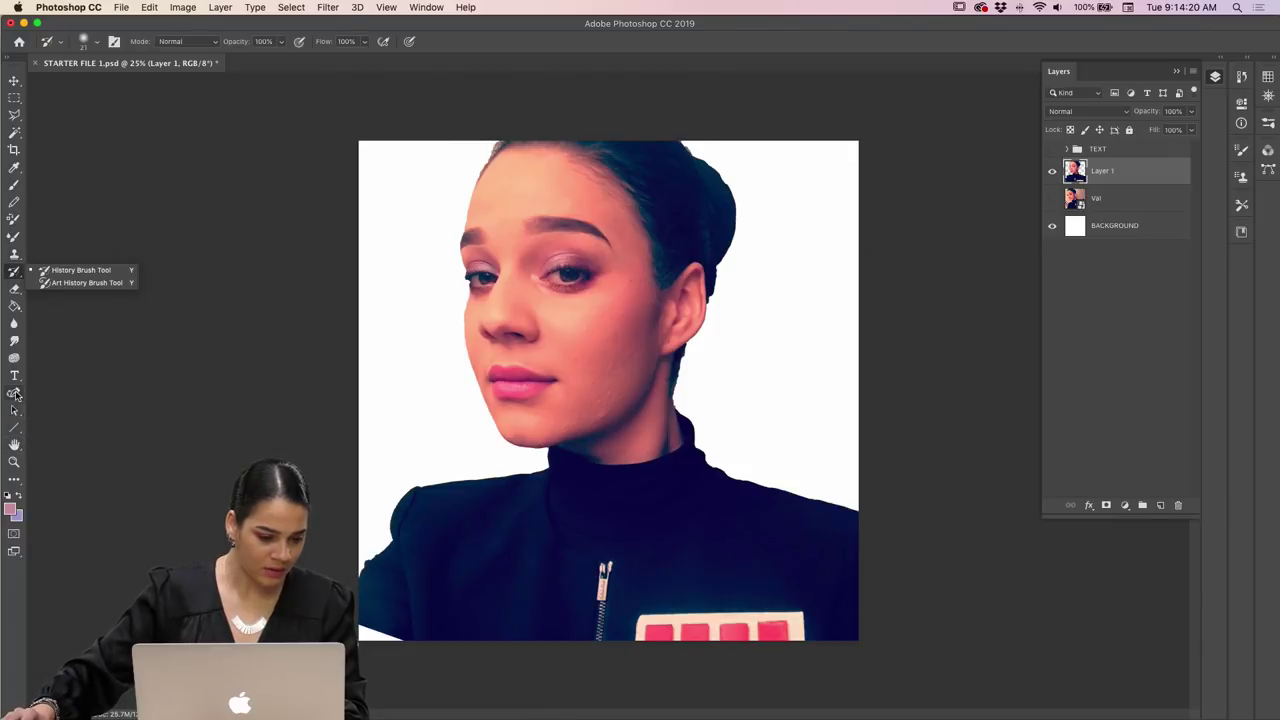
{"action": "left_click", "coordinate": [15, 393]}
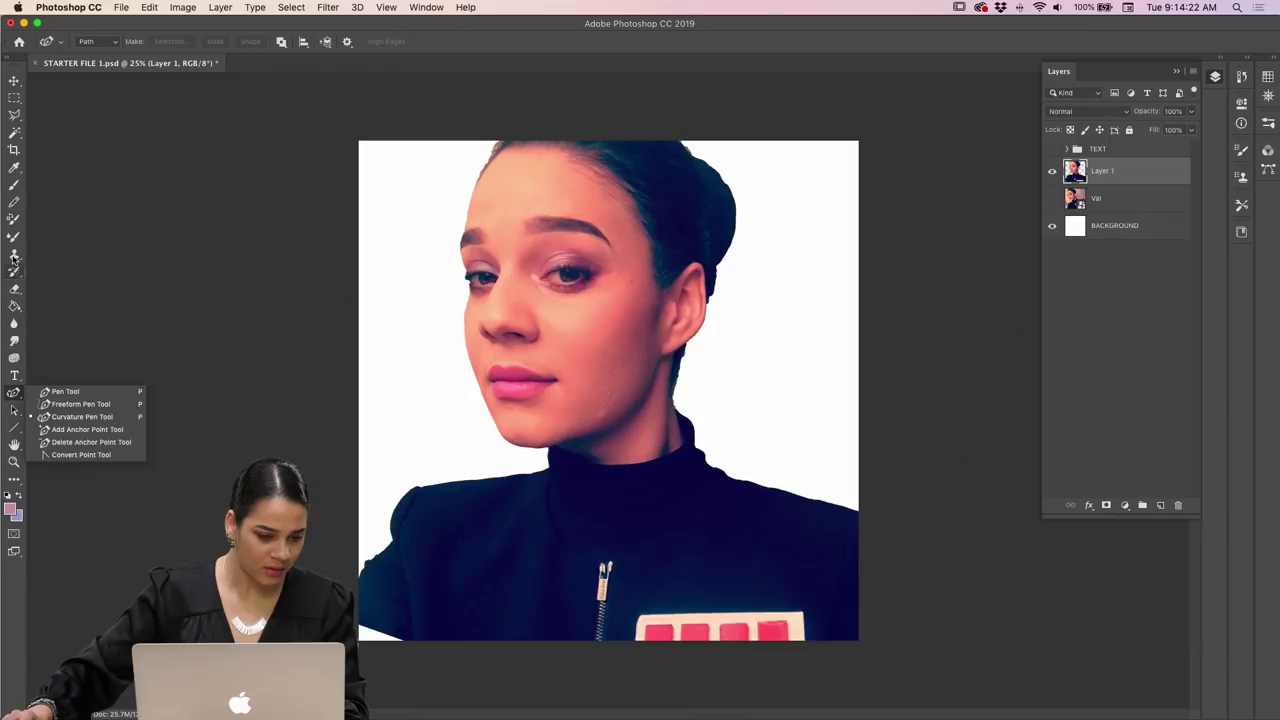
{"action": "left_click", "coordinate": [15, 172]}
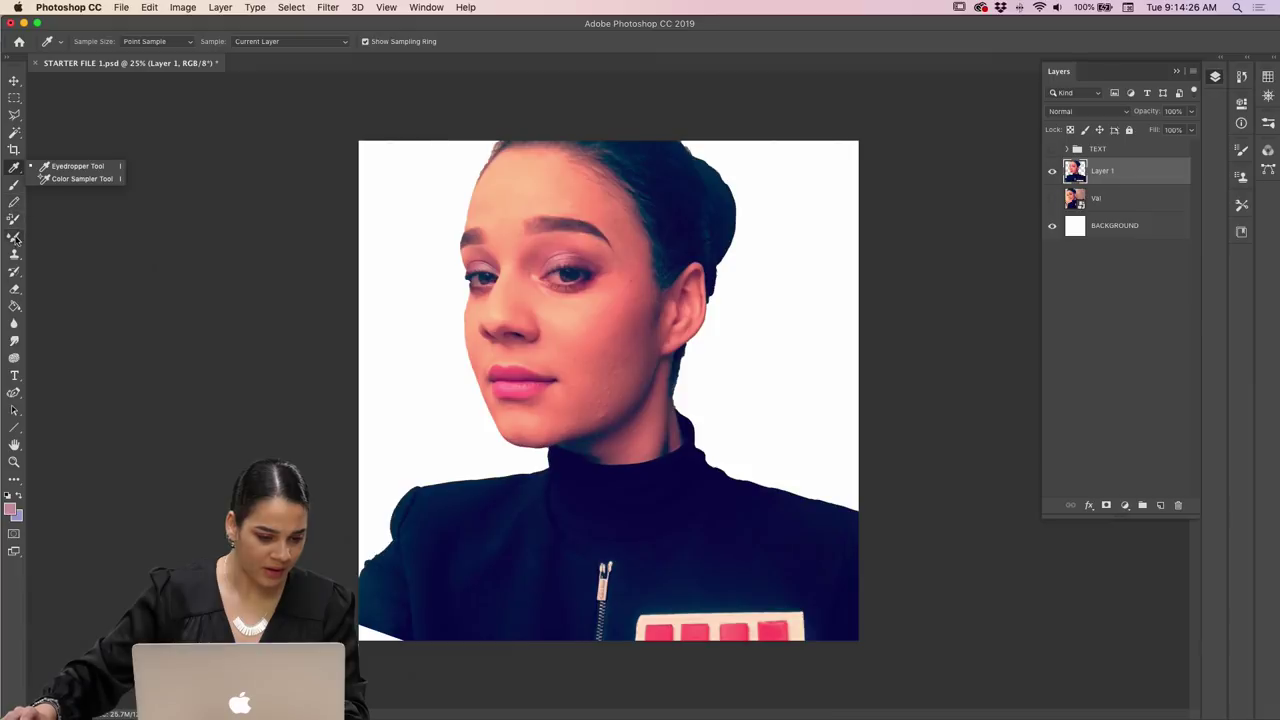
{"action": "key", "text": "Escape"}
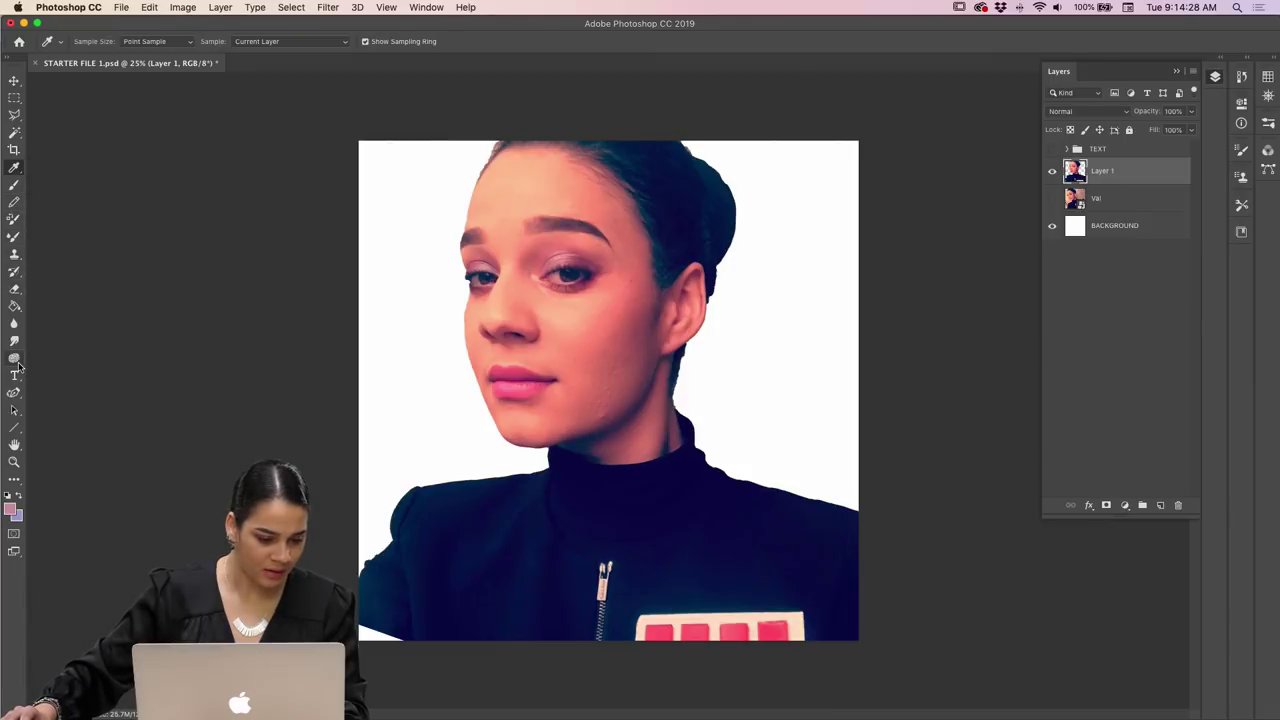
{"action": "left_click", "coordinate": [13, 362]}
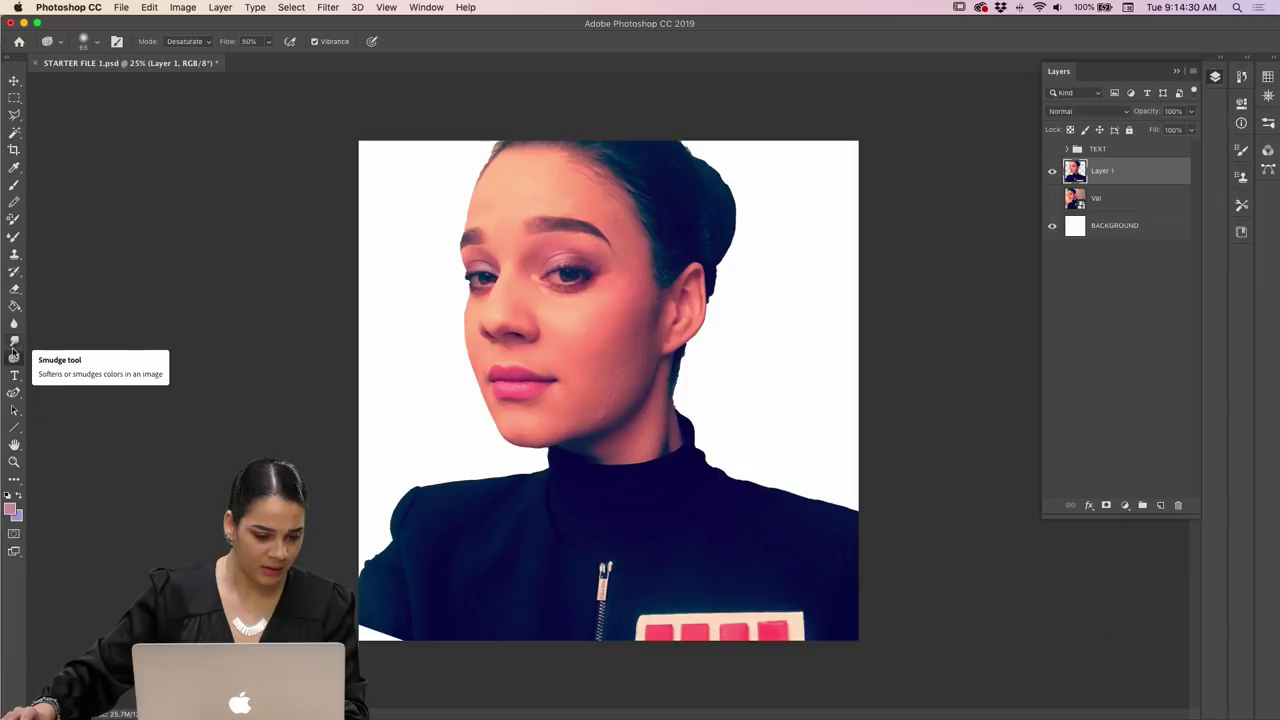
{"action": "left_click", "coordinate": [14, 272]}
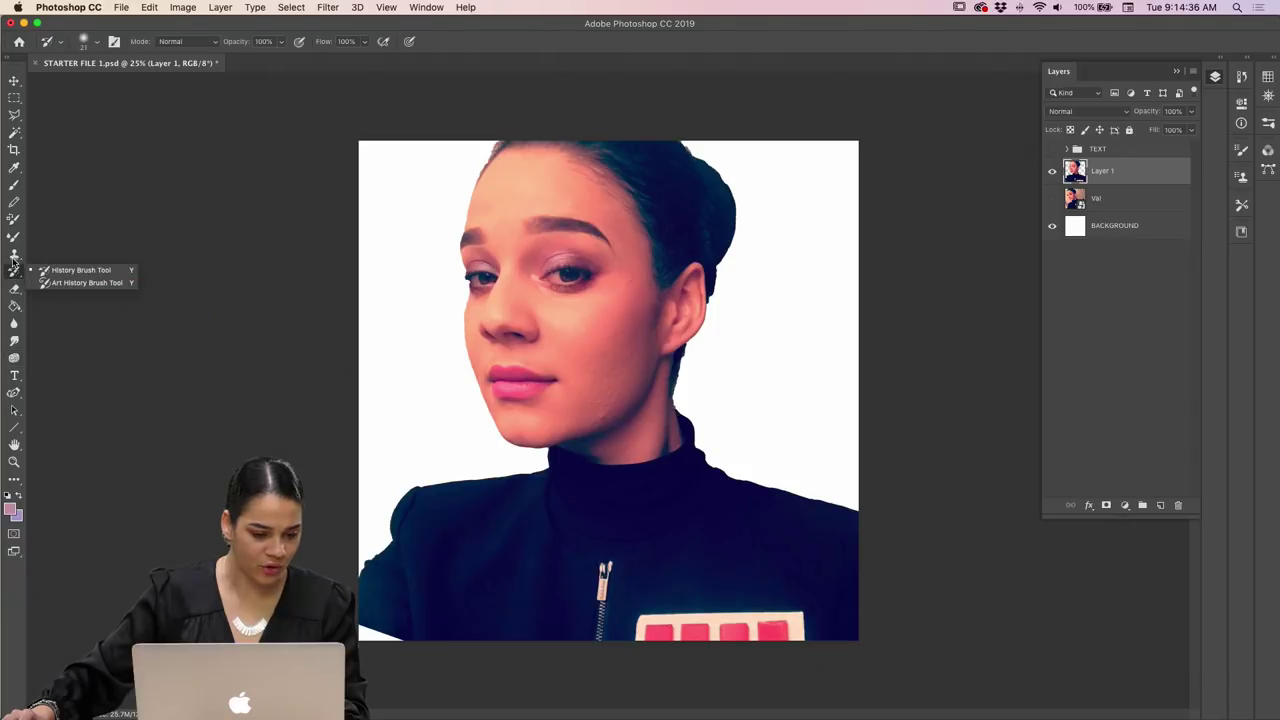
{"action": "left_click", "coordinate": [14, 255]}
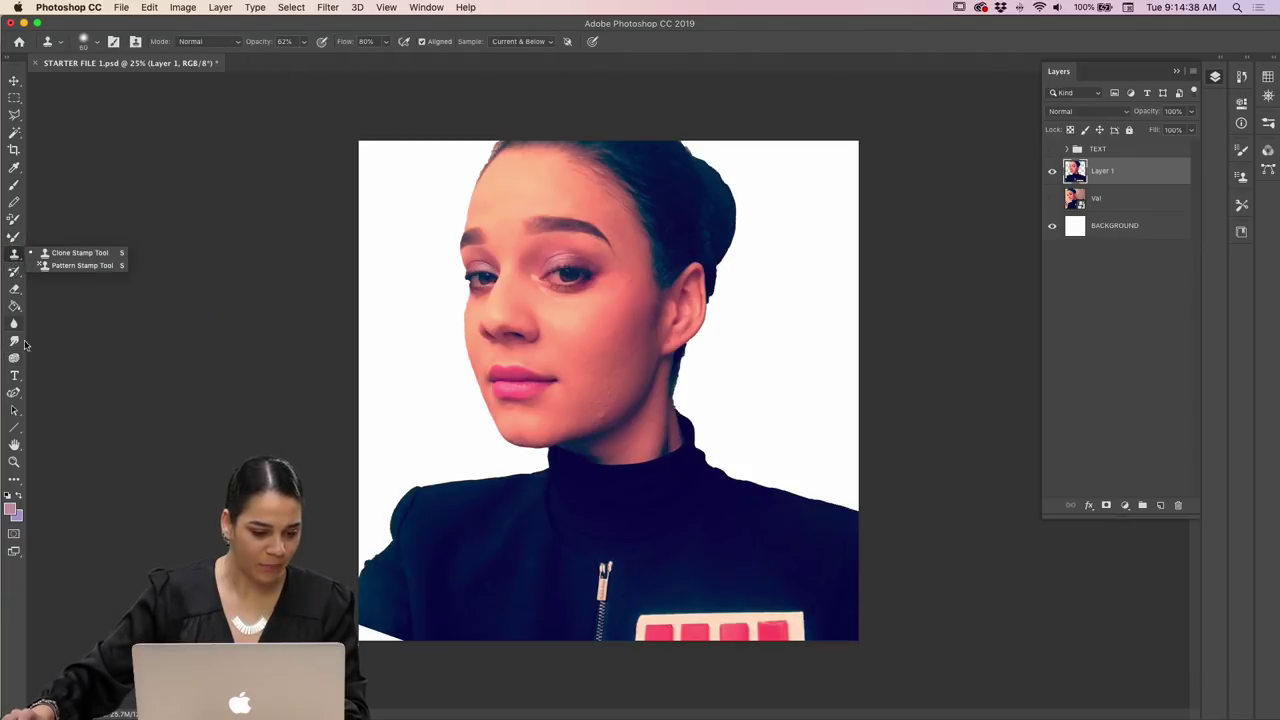
{"action": "left_click", "coordinate": [14, 393]}
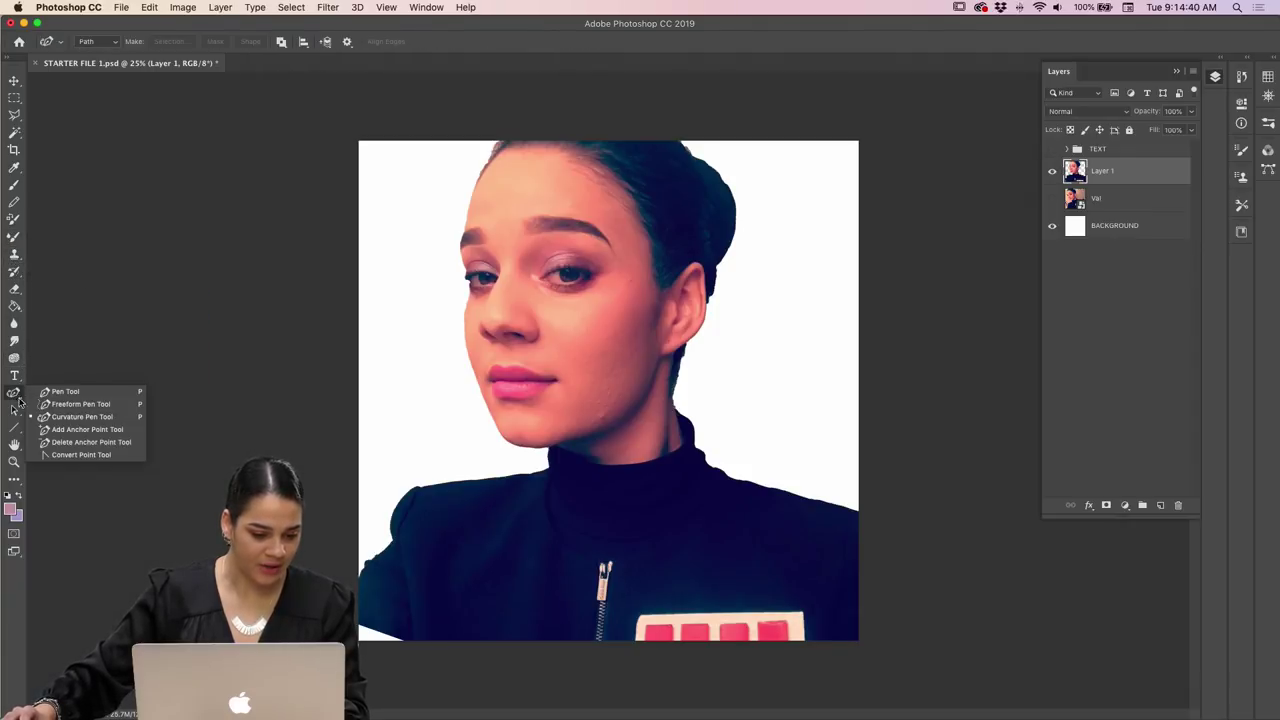
{"action": "left_click", "coordinate": [15, 411]}
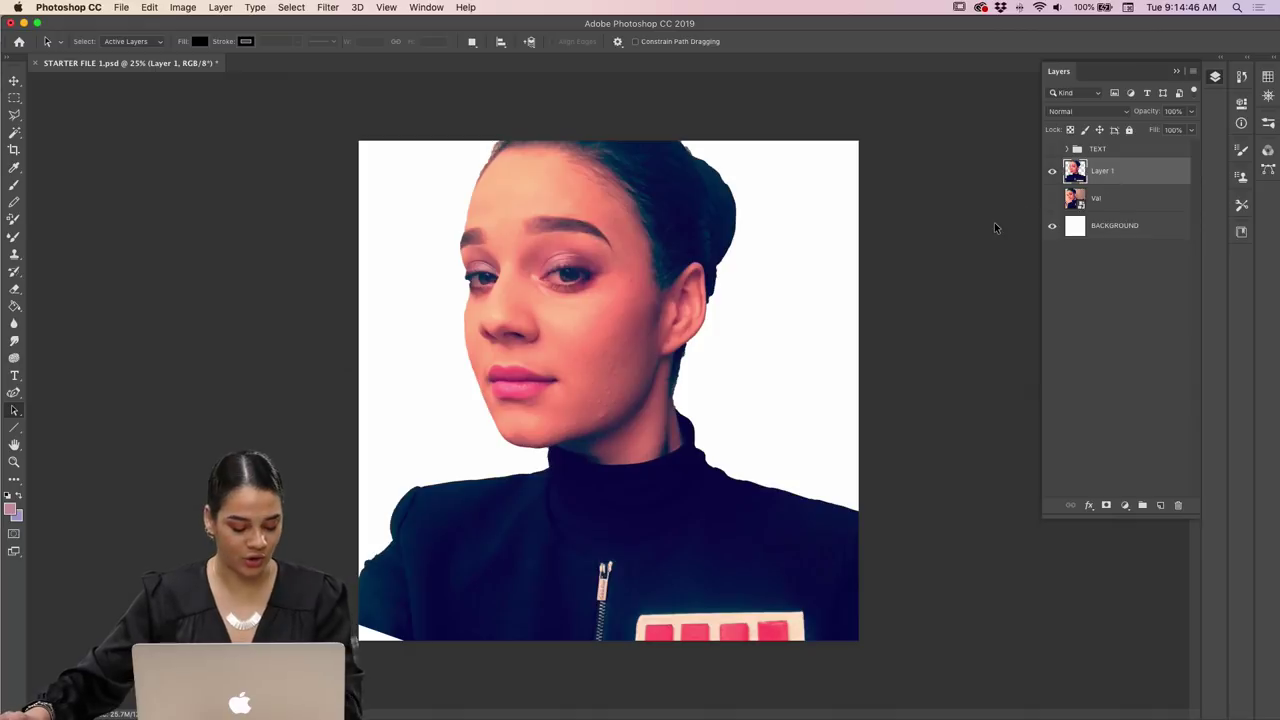
Enlarge the figure to about 103% with Free Transform and shift it to cover the gap in the canvas's lower-left corner.
{"action": "key", "text": "super+t"}
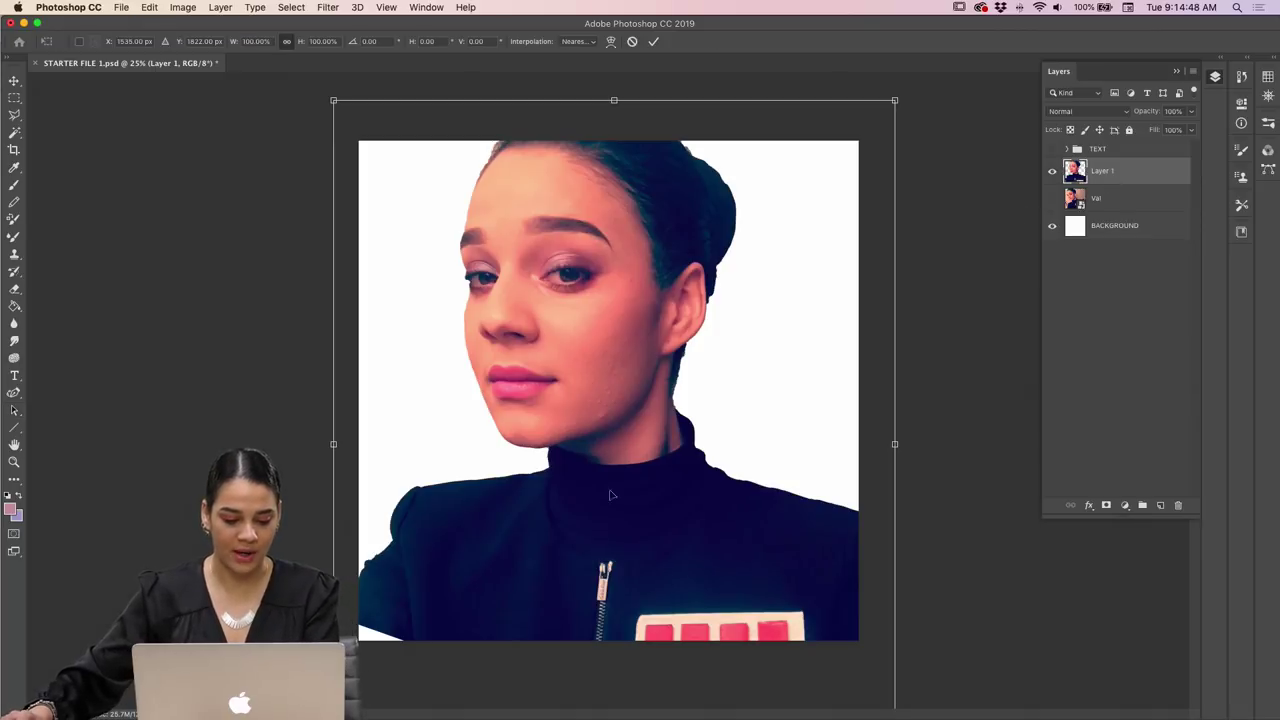
{"action": "left_click_drag", "start_coordinate": [334, 101], "coordinate": [308, 90]}
{"action": "left_click_drag", "start_coordinate": [578, 276], "coordinate": [606, 308]}
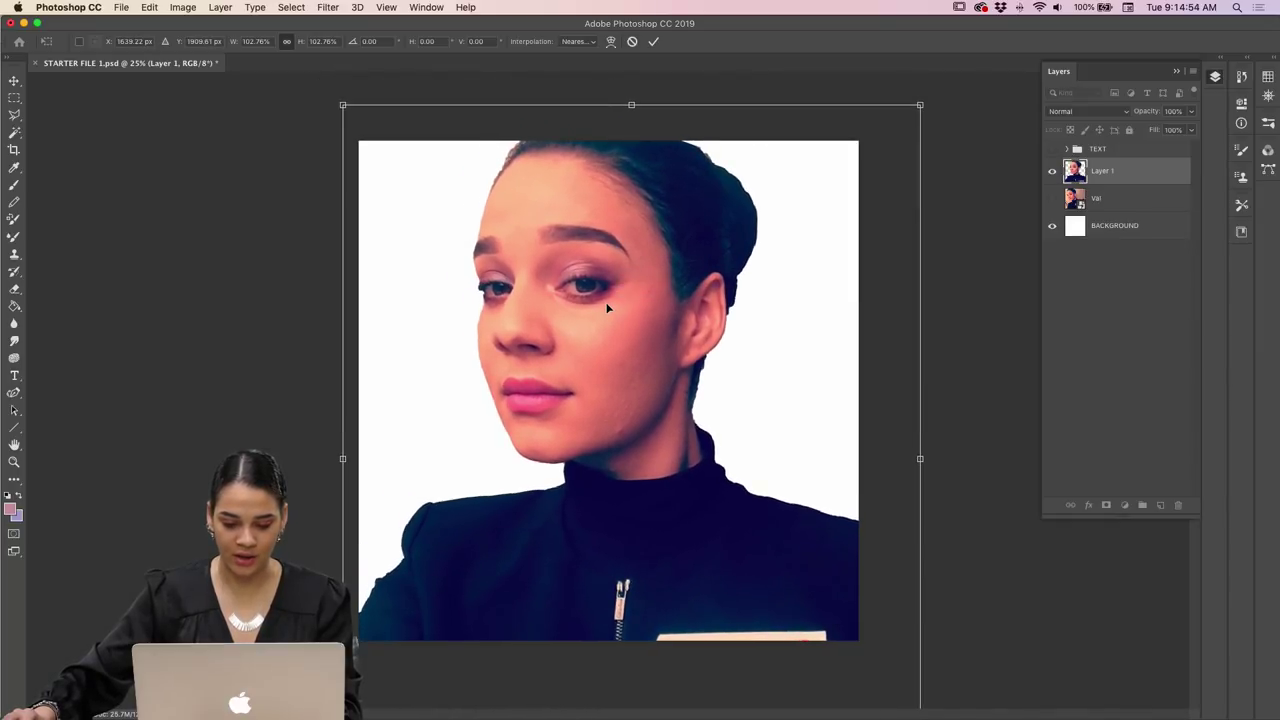
{"action": "key", "text": "Return"}
{"action": "key", "text": "a"}
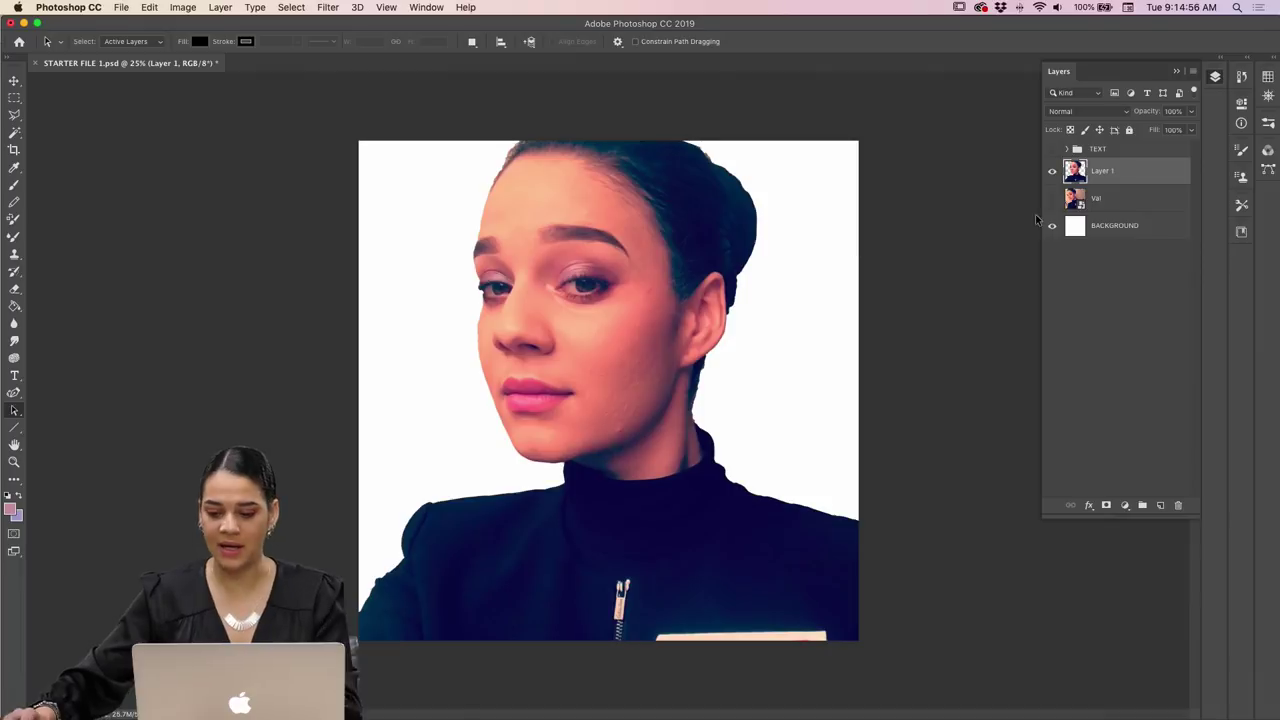
Add a new empty layer between the cut-out figure and the hidden original portrait.
{"action": "left_click", "coordinate": [1112, 205]}
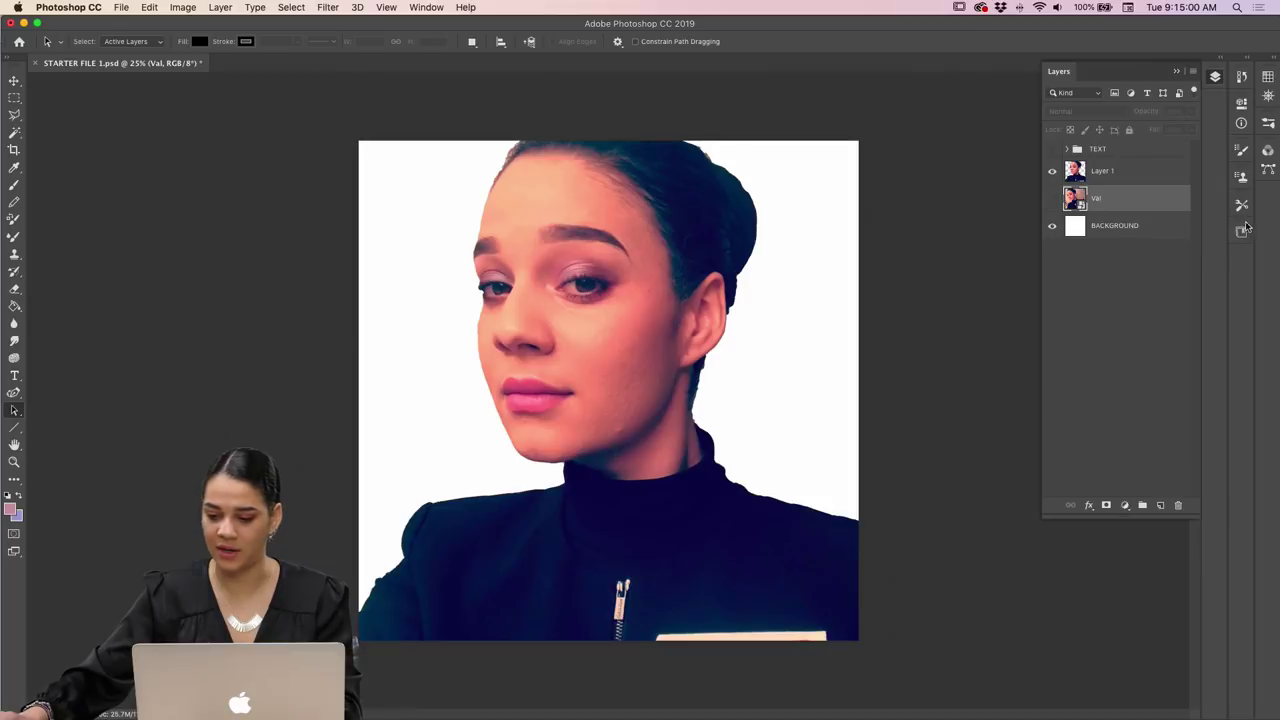
{"action": "left_click", "coordinate": [1161, 507]}
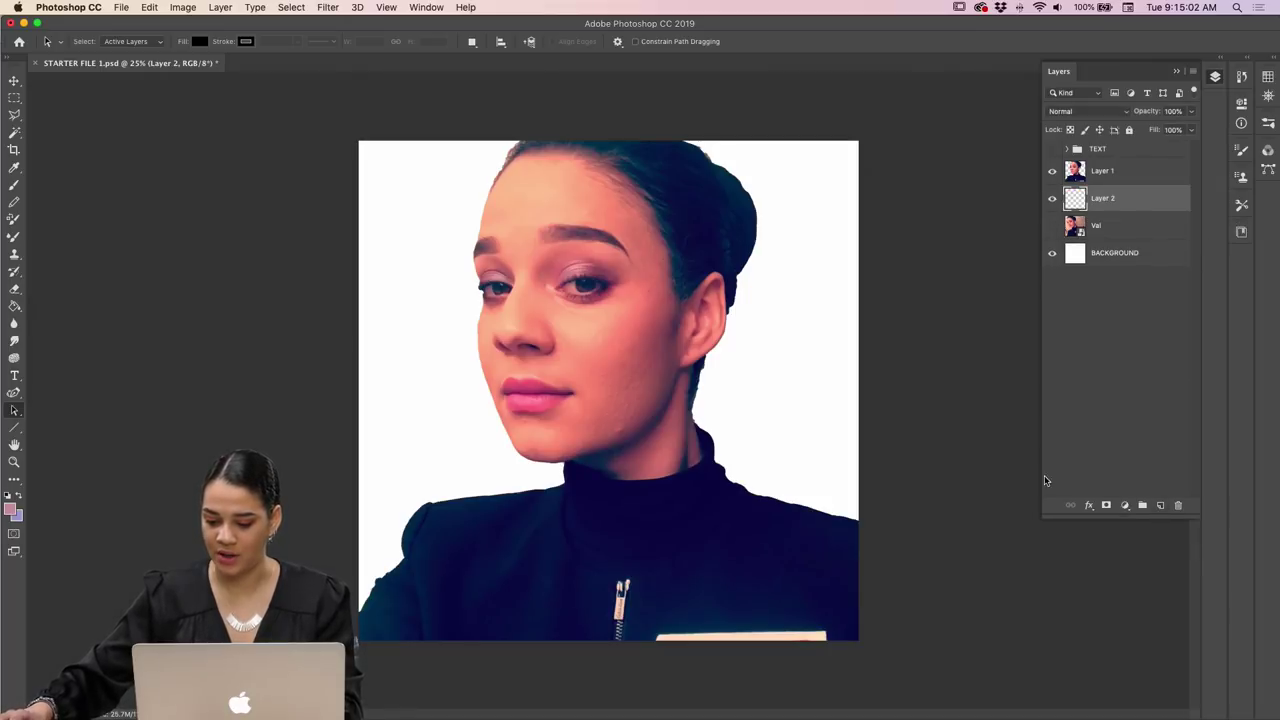
Copy a small patch of hair from the top of the bun to a new layer beneath Layer 1 and nudge it upward.
{"action": "left_click", "coordinate": [1133, 176]}
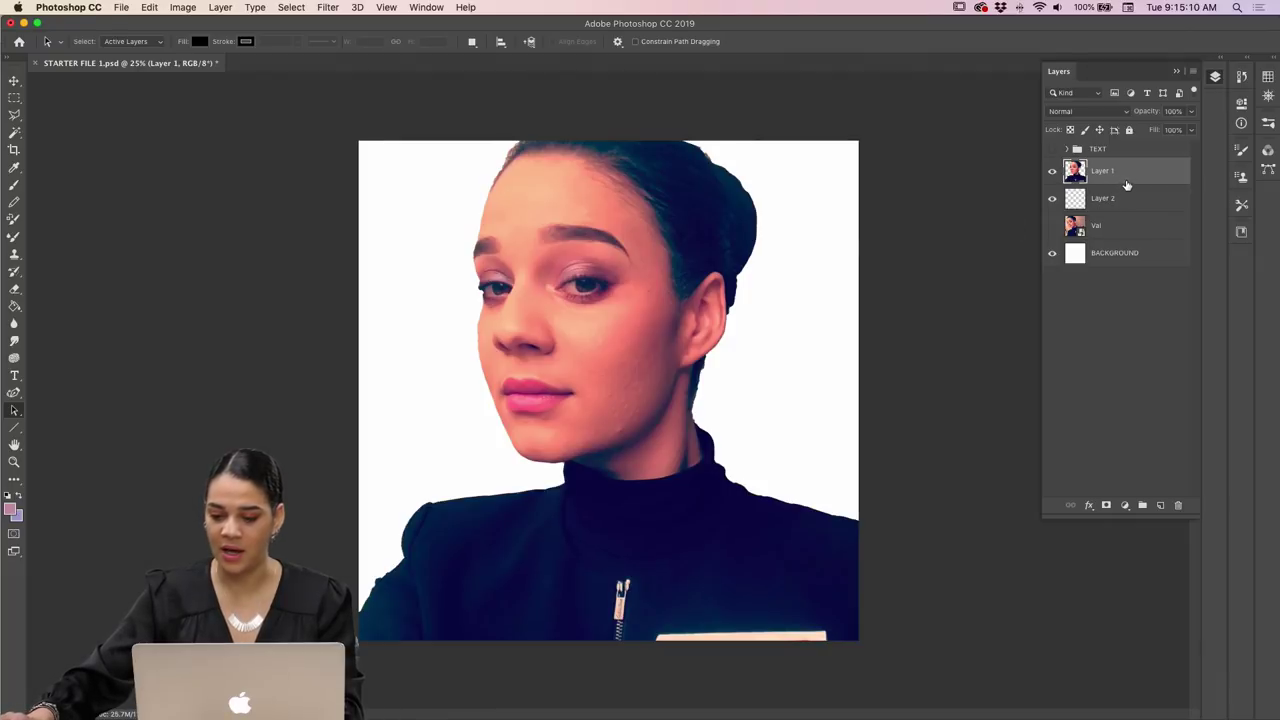
{"action": "left_click", "coordinate": [14, 114]}
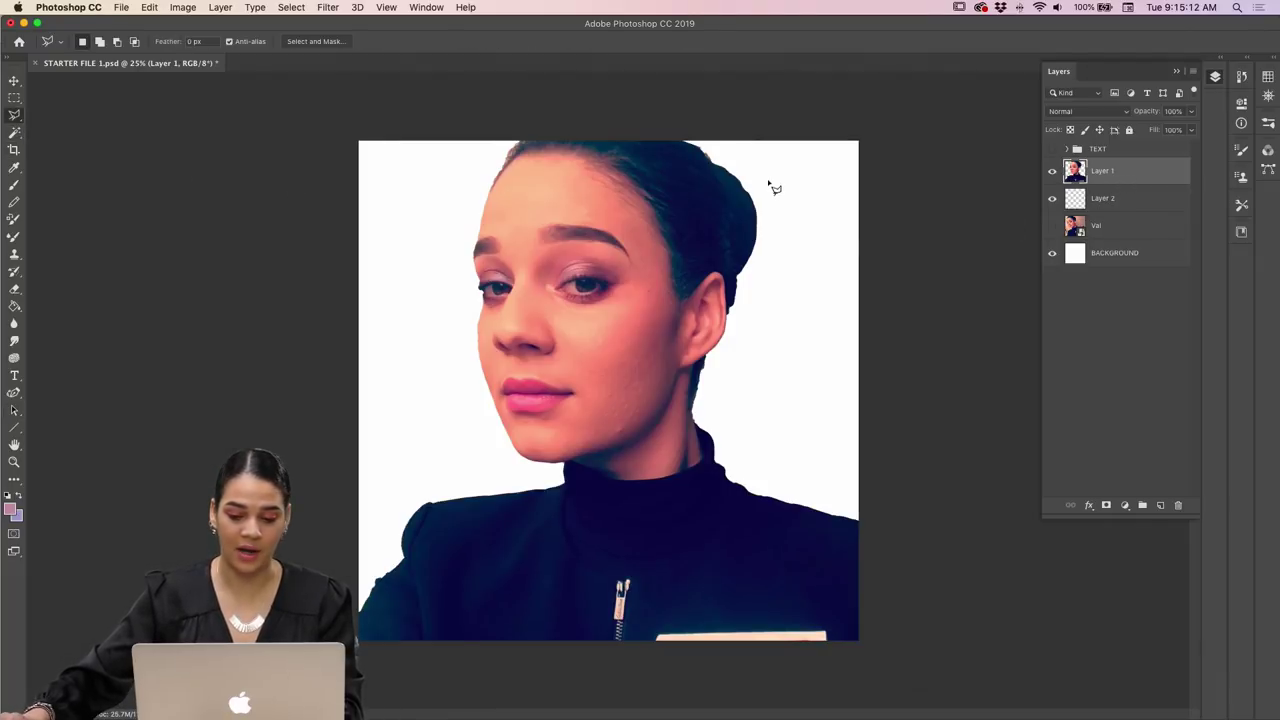
{"action": "mouse_move", "coordinate": [664, 143]}
{"action": "left_mouse_down"}
{"action": "mouse_move", "coordinate": [713, 168]}
{"action": "mouse_move", "coordinate": [706, 136]}
{"action": "mouse_move", "coordinate": [668, 146]}
{"action": "left_mouse_up"}
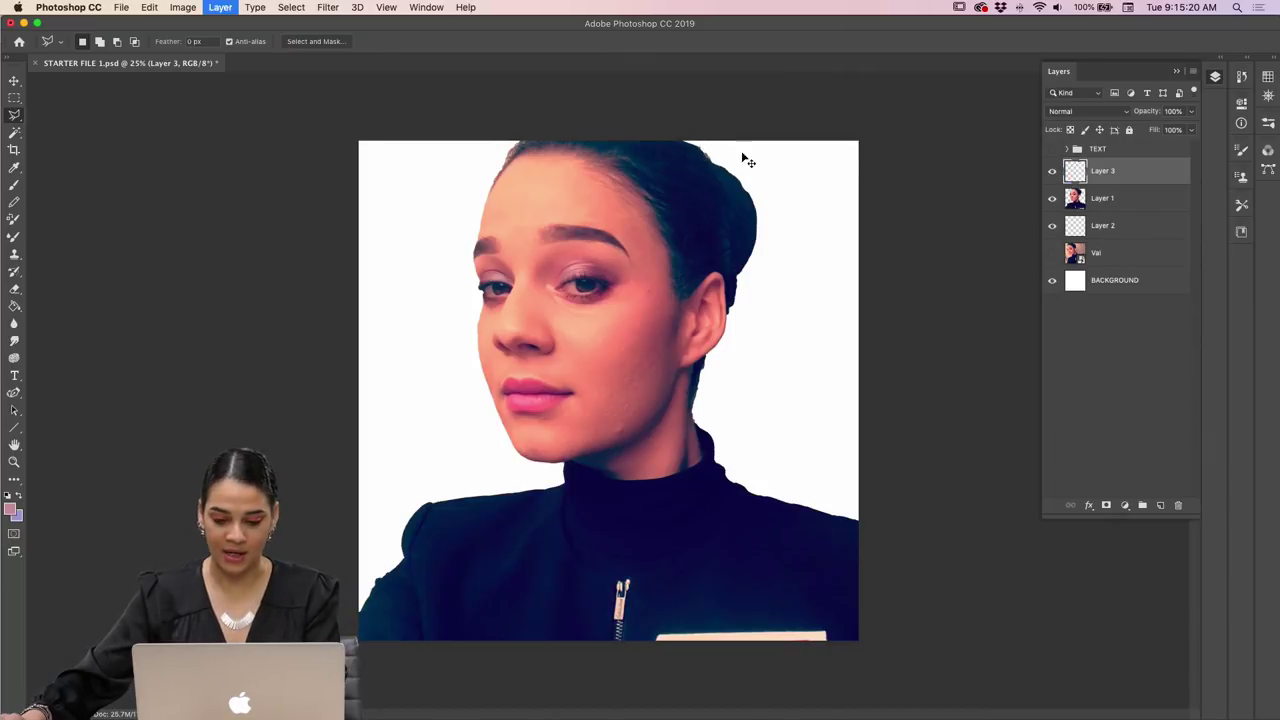
{"action": "key", "text": "super+j"}
{"action": "left_click_drag", "start_coordinate": [1167, 181], "coordinate": [1166, 214]}
{"action": "key", "text": "super+t"}
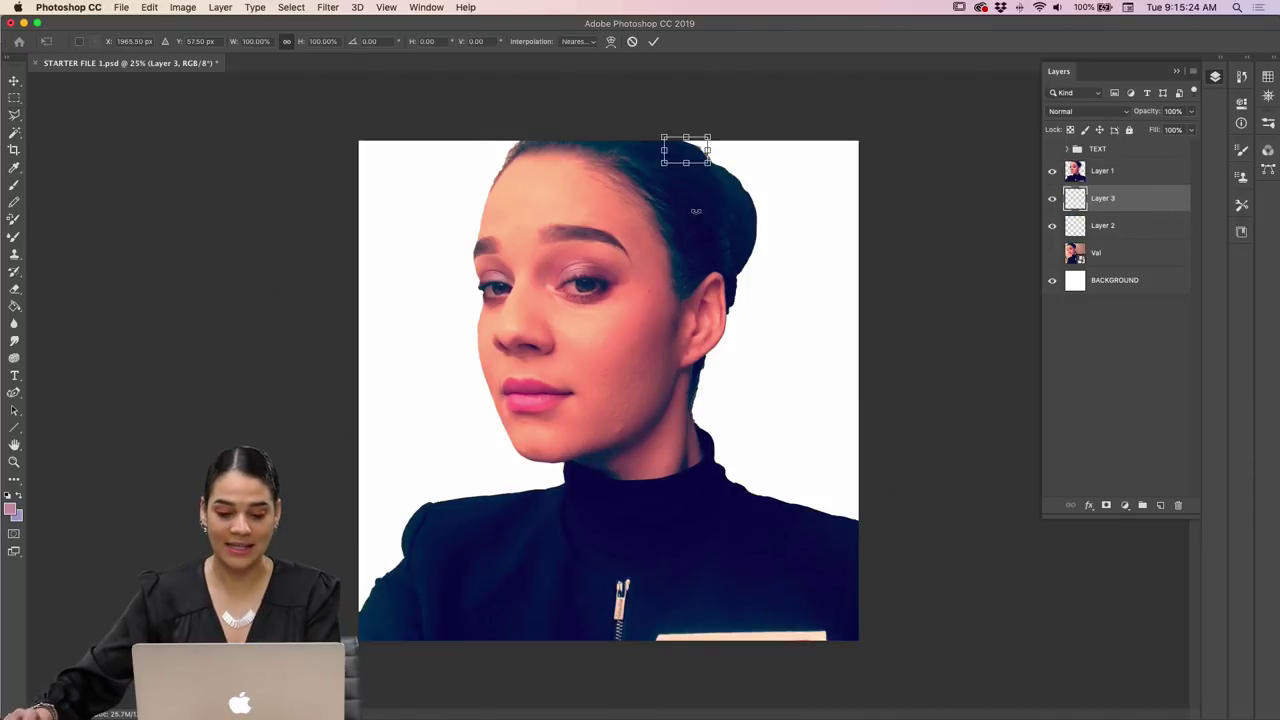
{"action": "left_click_drag", "start_coordinate": [675, 152], "coordinate": [675, 146]}
{"action": "key", "text": "Return"}
{"action": "key", "text": "l"}
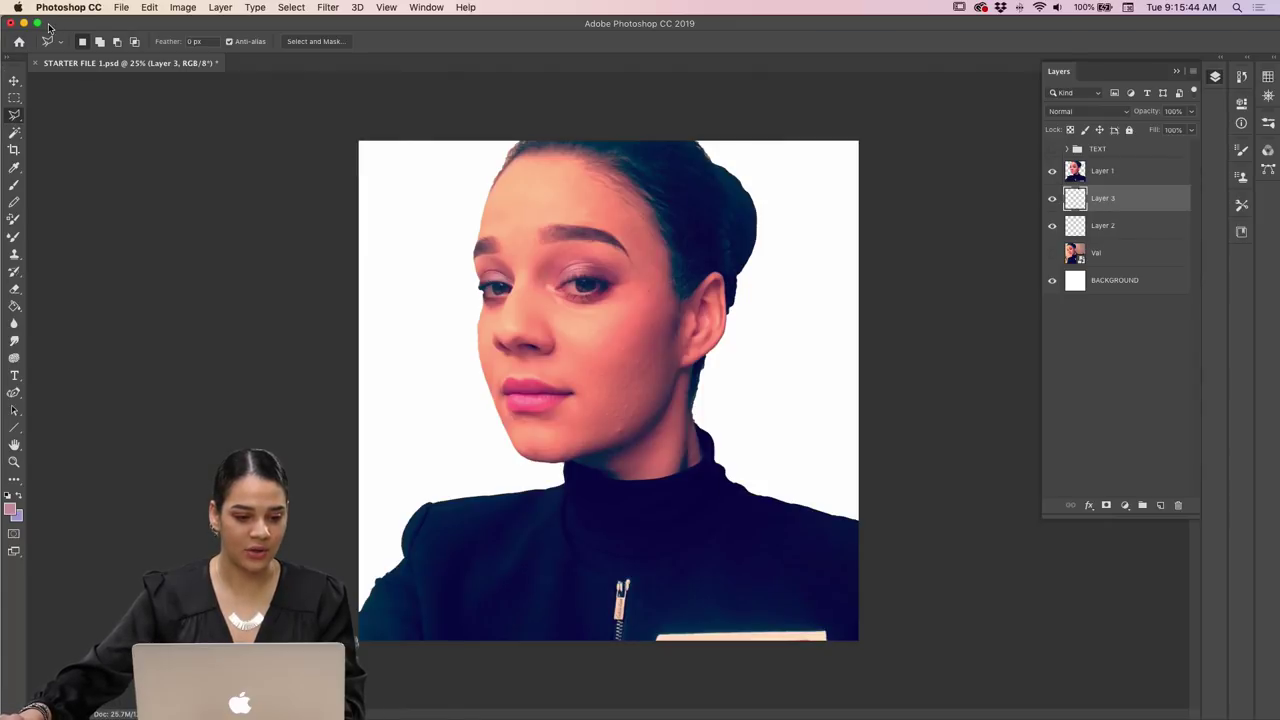
Open the three stock images AdobeStock_190447985.jpeg, AdobeStock_286726140_Preview.jpeg and AdobeStock_295577542.jpeg from the Desktop together.
{"action": "left_click", "coordinate": [121, 9]}
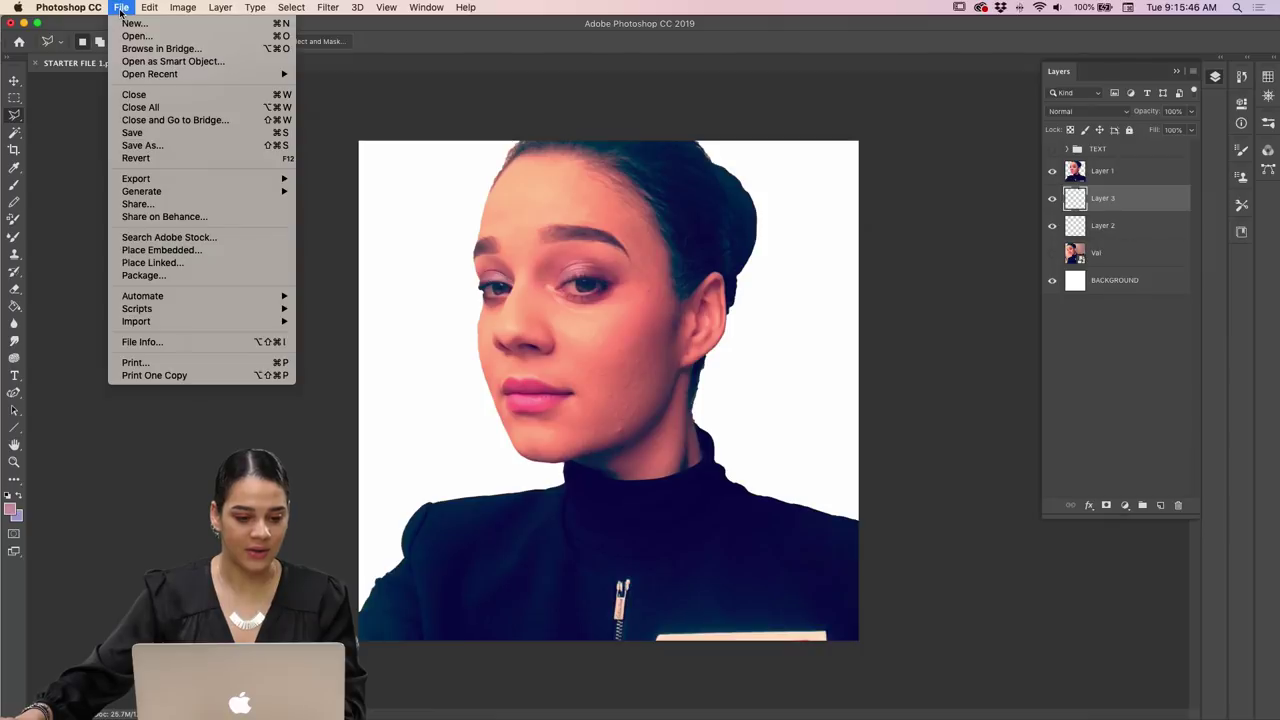
{"action": "left_click", "coordinate": [145, 37]}
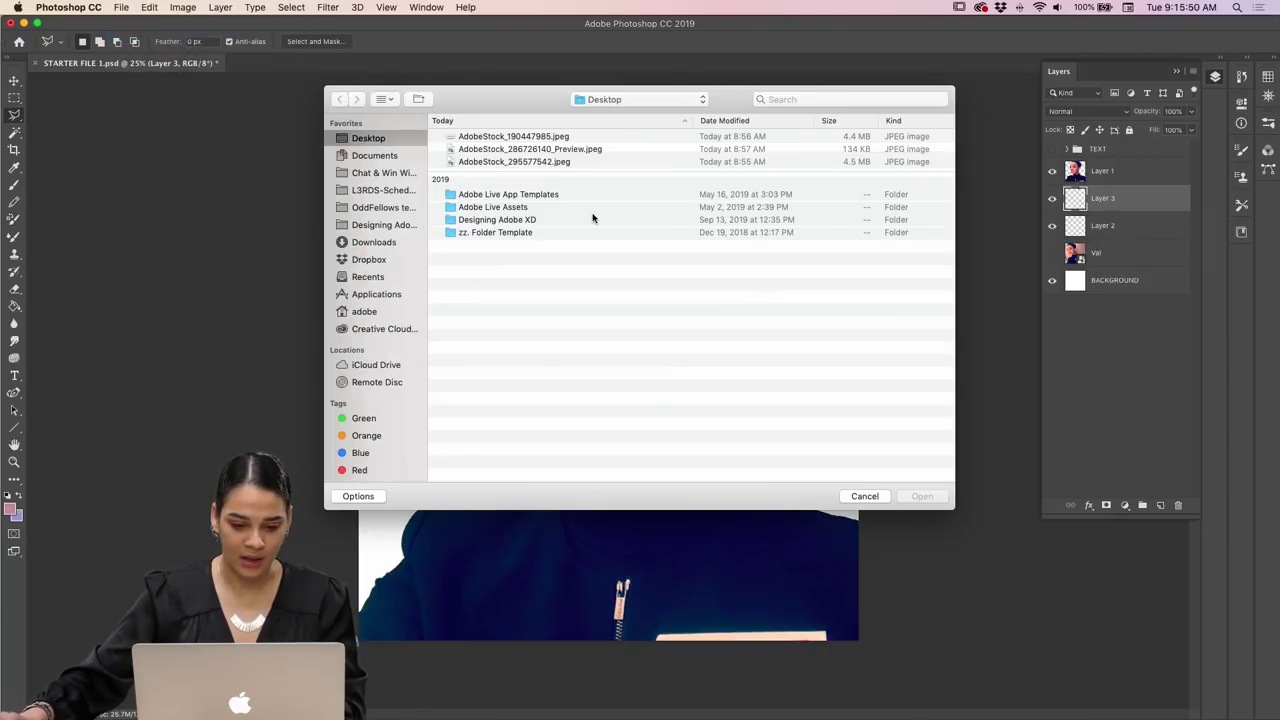
{"action": "left_click", "coordinate": [527, 163]}
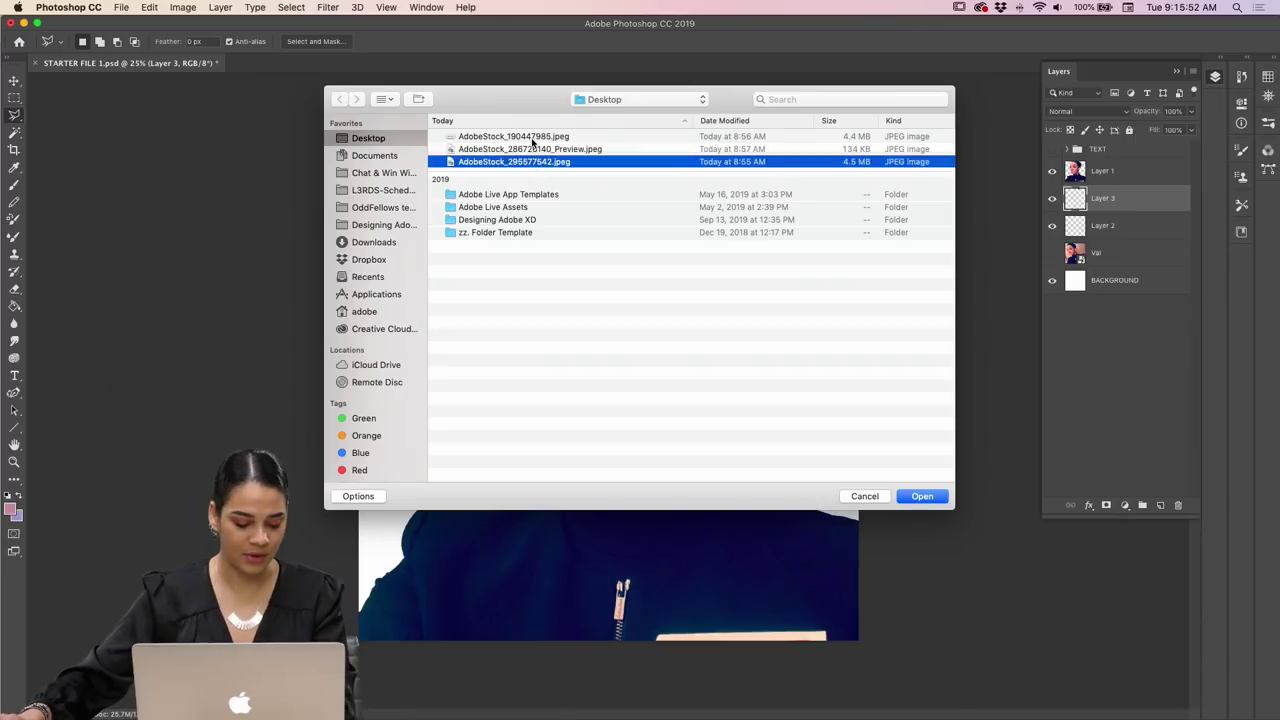
{"action": "left_click", "coordinate": [543, 141], "text": "shift"}
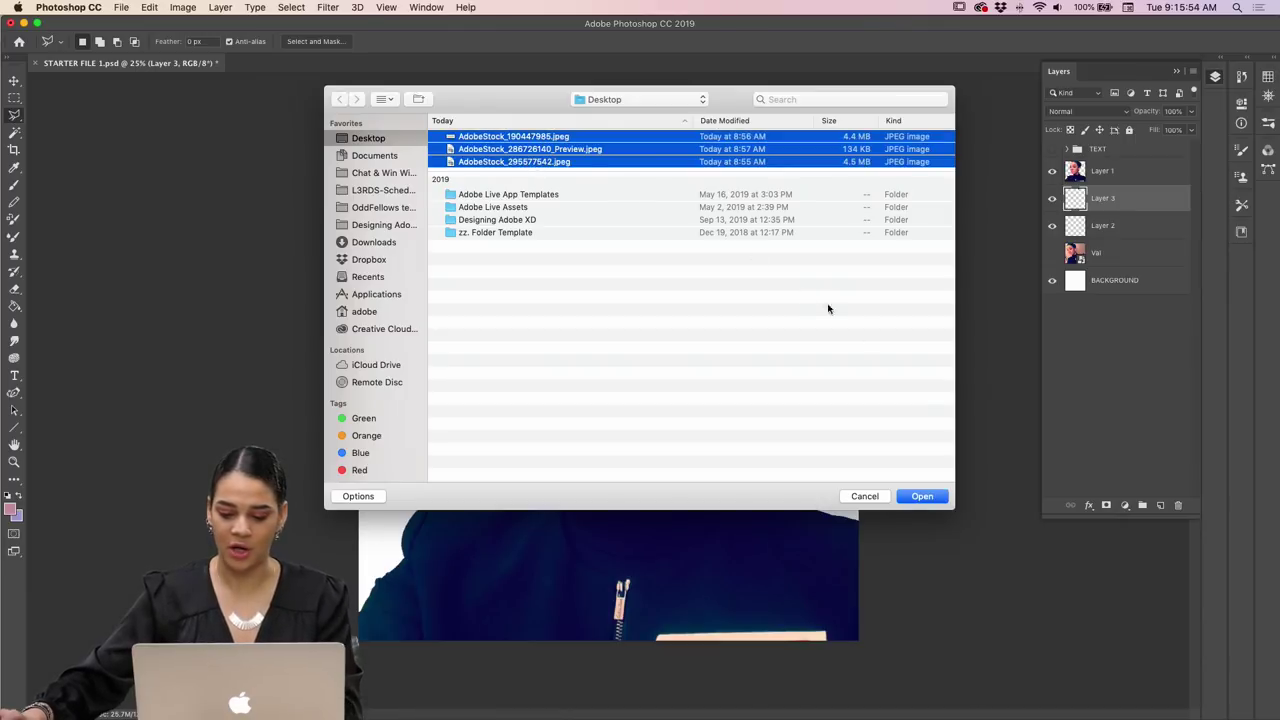
{"action": "left_click", "coordinate": [929, 503]}
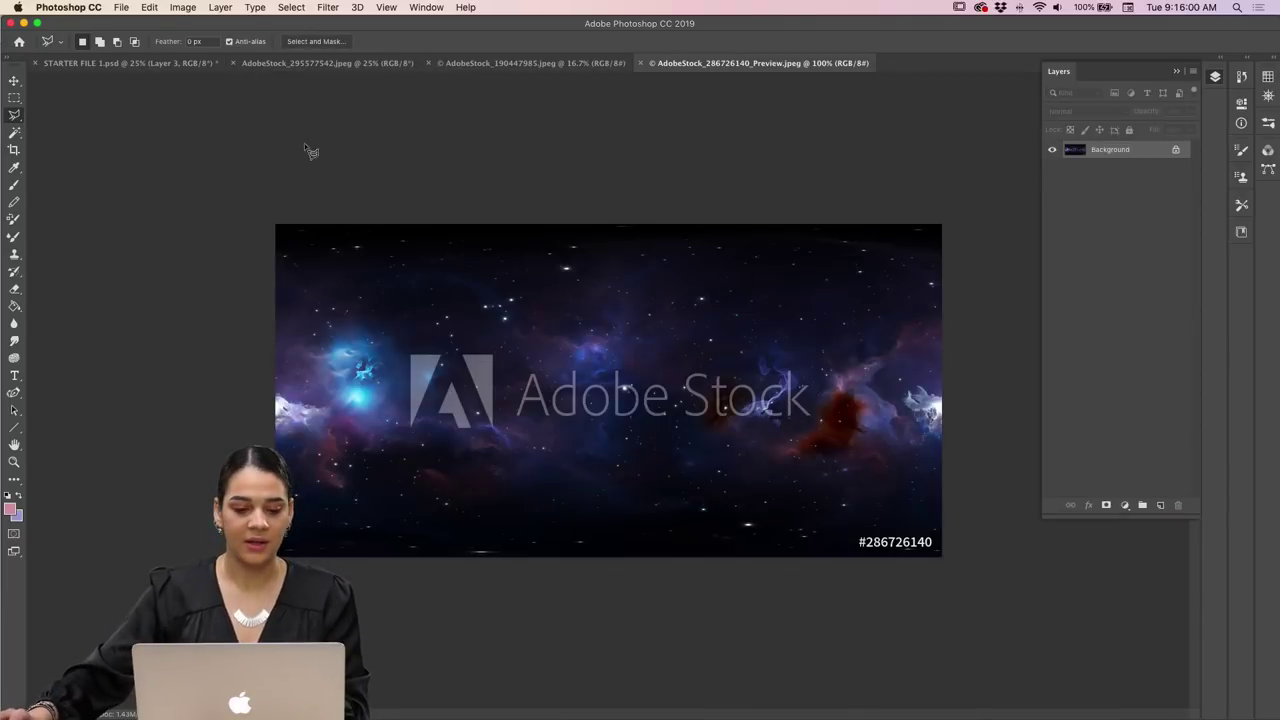
Unlock the purple starfield background in AdobeStock_295577542.jpeg and copy it into STARTER FILE 1 directly beneath Layer 1.
{"action": "left_click", "coordinate": [534, 67]}
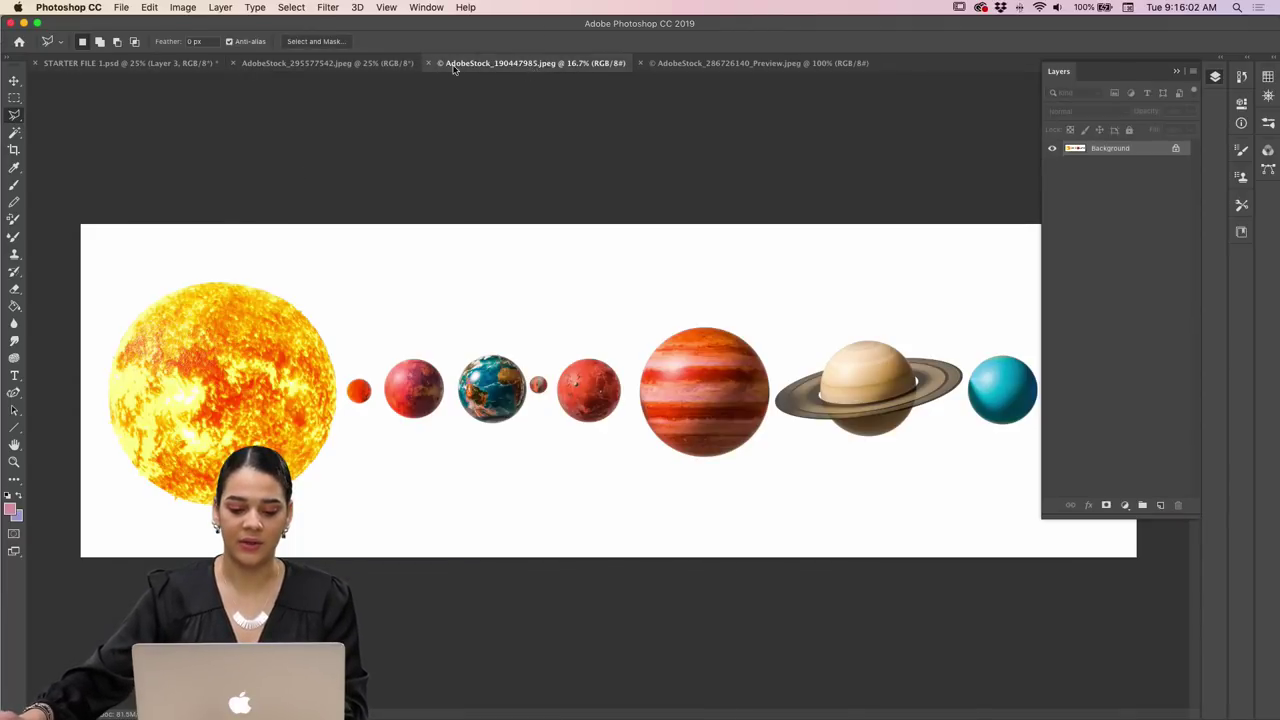
{"action": "left_click", "coordinate": [387, 65]}
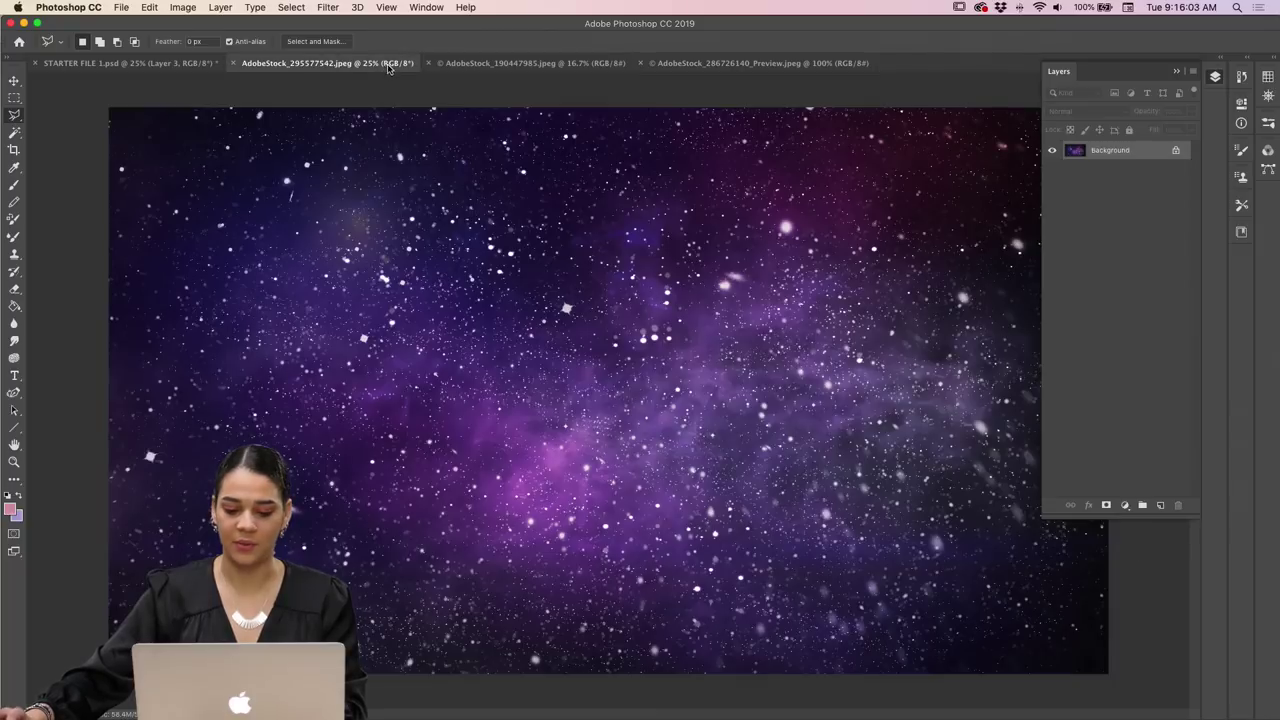
{"action": "left_click", "coordinate": [1176, 151]}
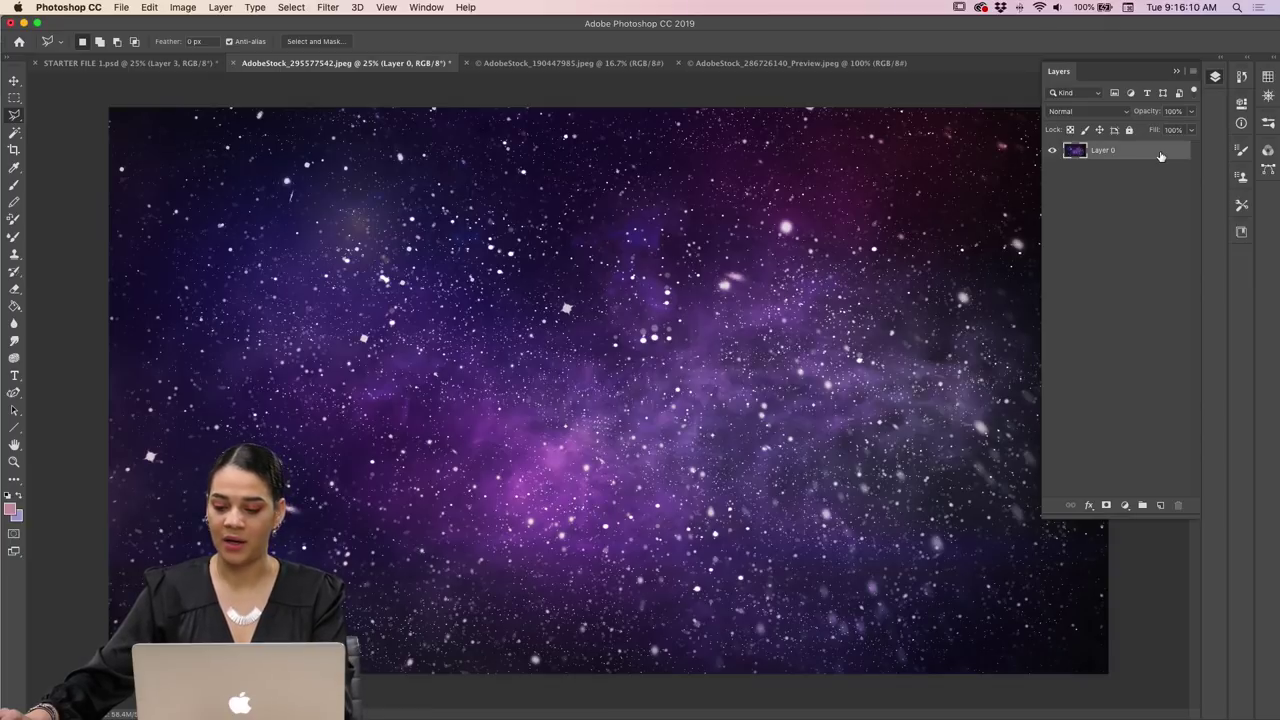
{"action": "left_click_drag", "start_coordinate": [1160, 155], "coordinate": [778, 447]}
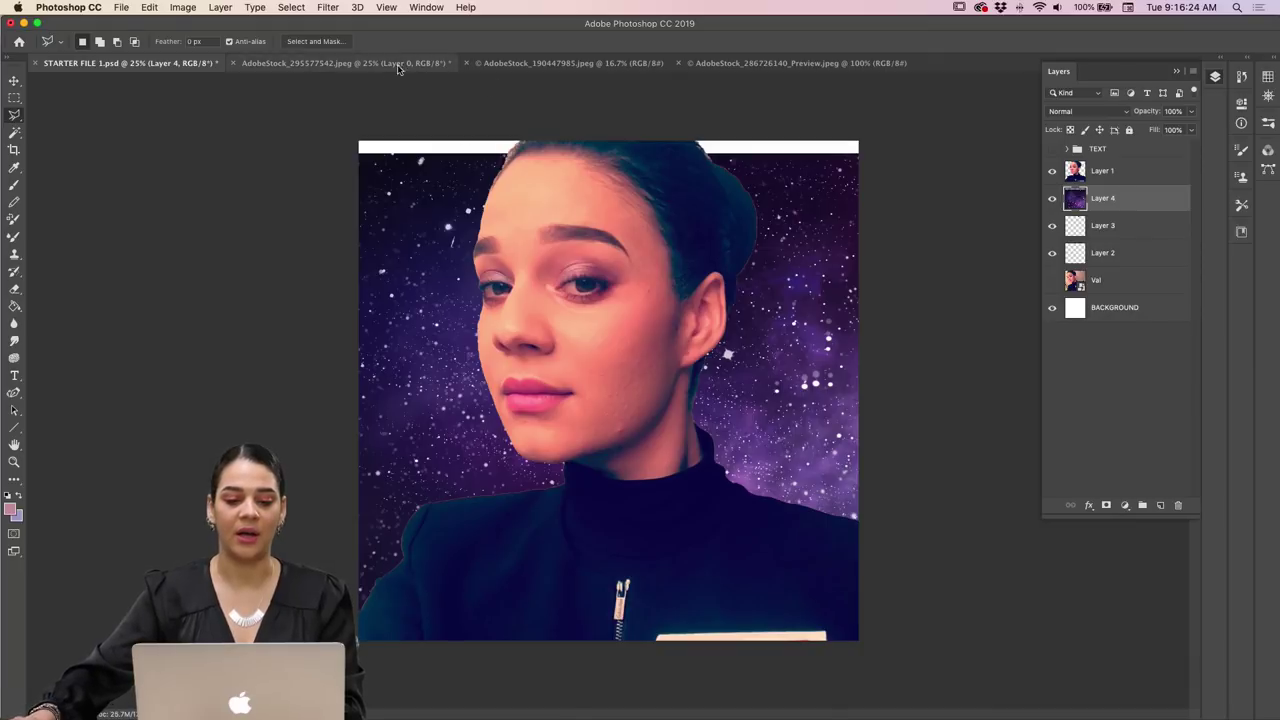
Select the entire starfield image in AdobeStock_295577542.jpeg, and return to STARTER FILE 1.
{"action": "left_click", "coordinate": [366, 65]}
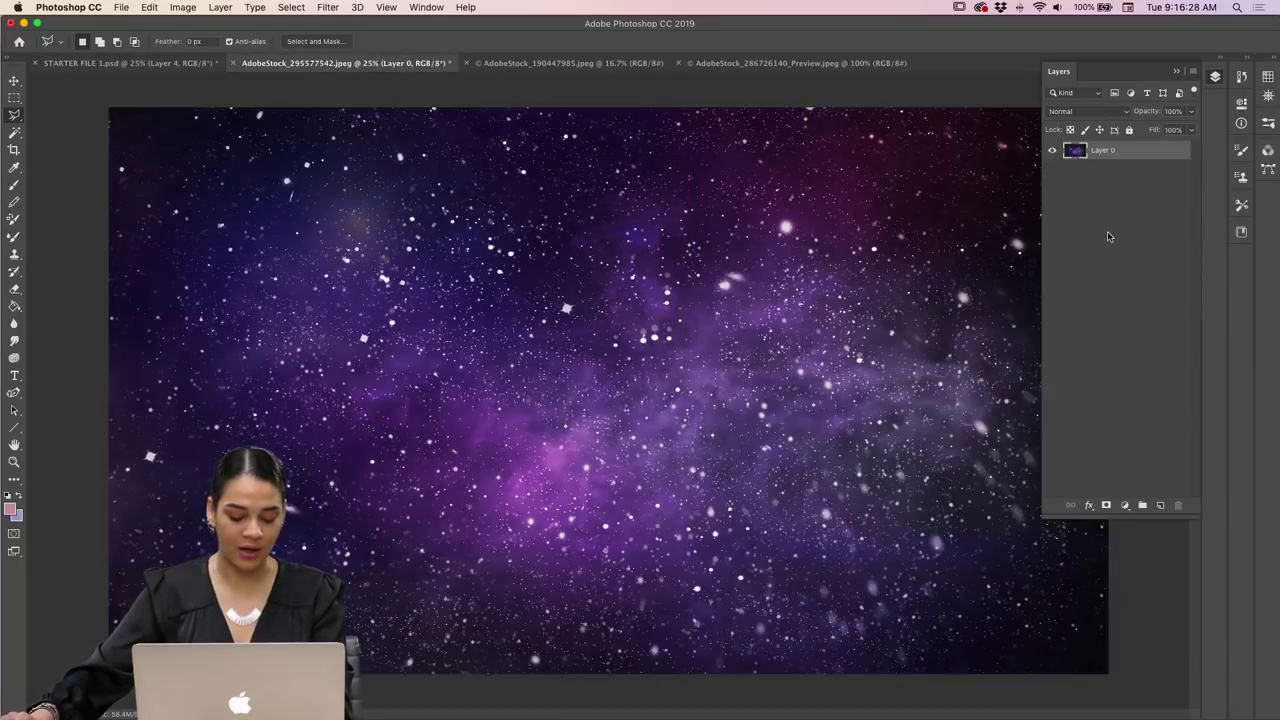
{"action": "key", "text": "super+a"}
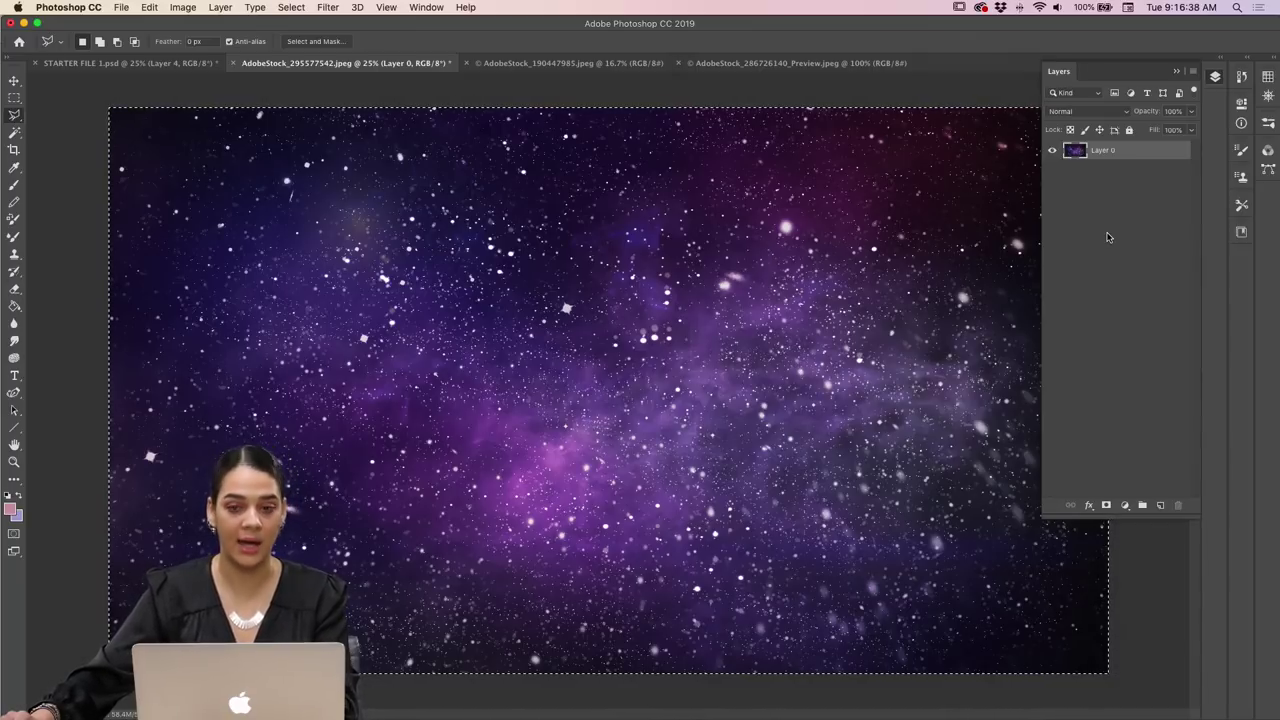
{"action": "left_click", "coordinate": [135, 64]}
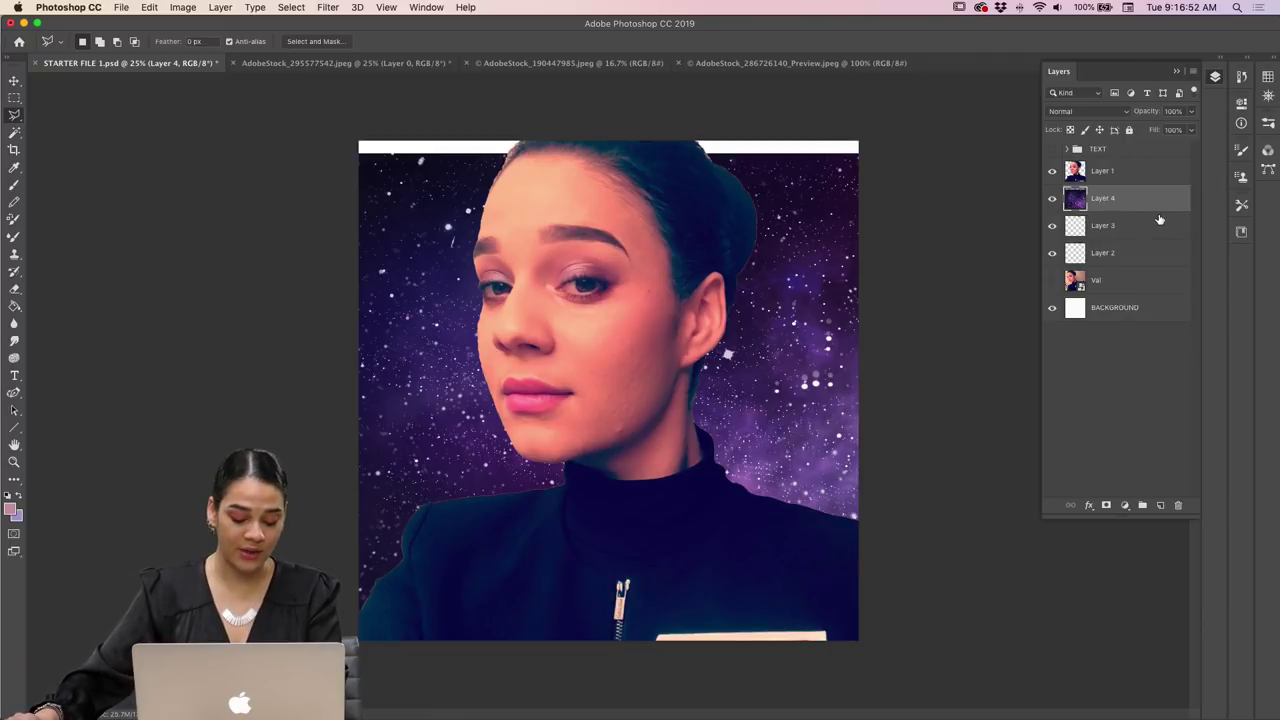
Reposition the starfield layer with Free Transform at its original size so it covers the whole canvas behind the figure.
{"action": "key", "text": "super+t"}
{"action": "left_click_drag", "start_coordinate": [997, 324], "coordinate": [866, 316]}
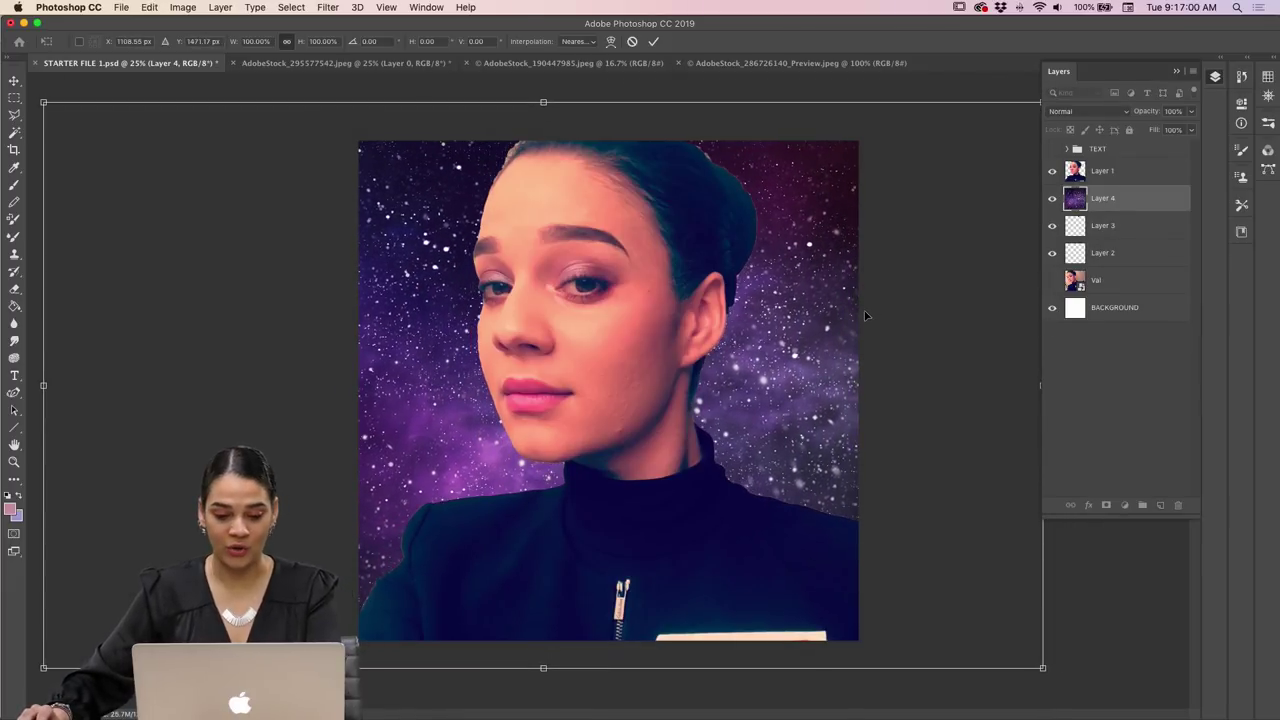
{"action": "key", "text": "Return"}
{"action": "key", "text": "l"}
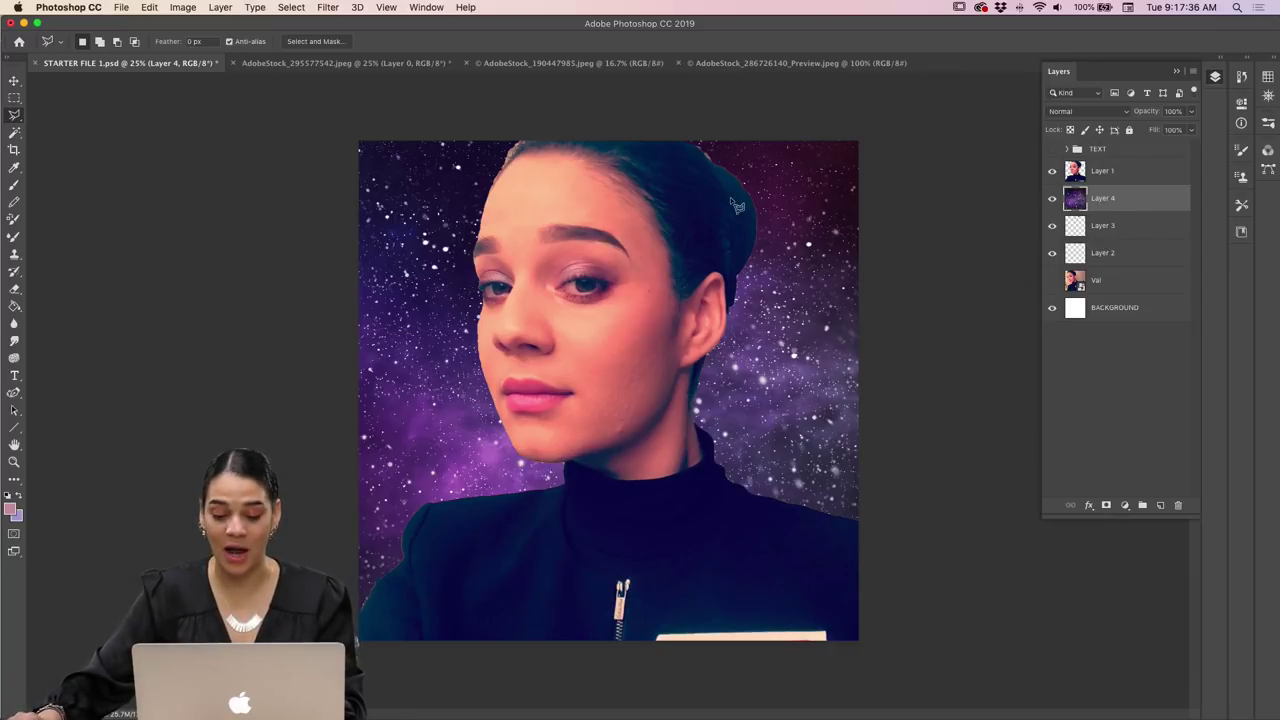
Unlock the planets image in AdobeStock_190447985.jpeg and copy it into STARTER FILE 1 above the starfield layer.
{"action": "left_click", "coordinate": [620, 68]}
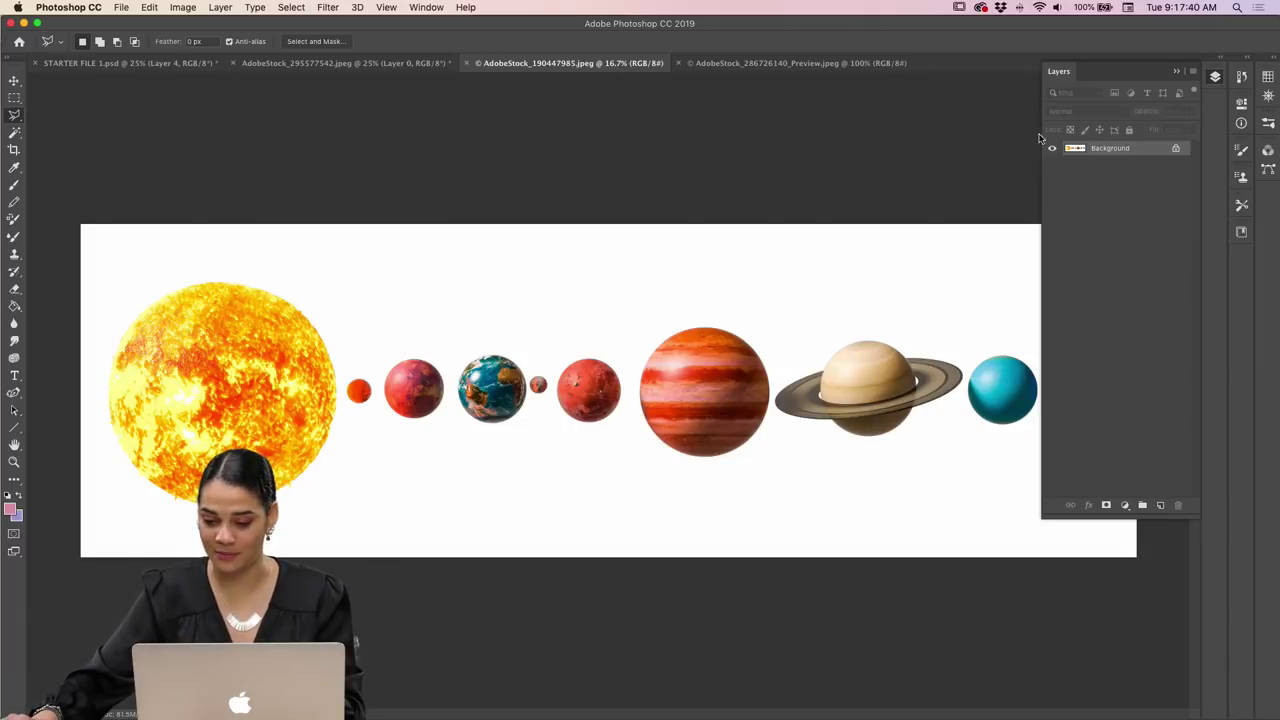
{"action": "left_click", "coordinate": [1168, 153]}
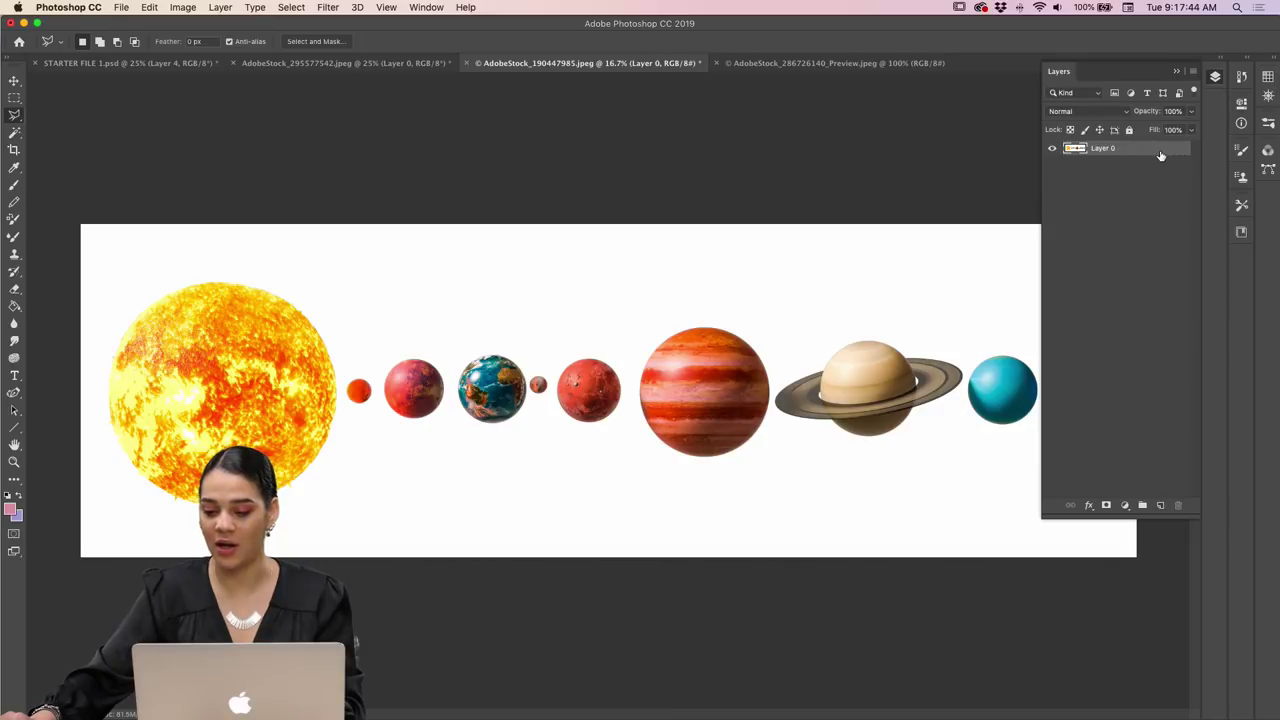
{"action": "left_click_drag", "start_coordinate": [1120, 150], "coordinate": [677, 305]}
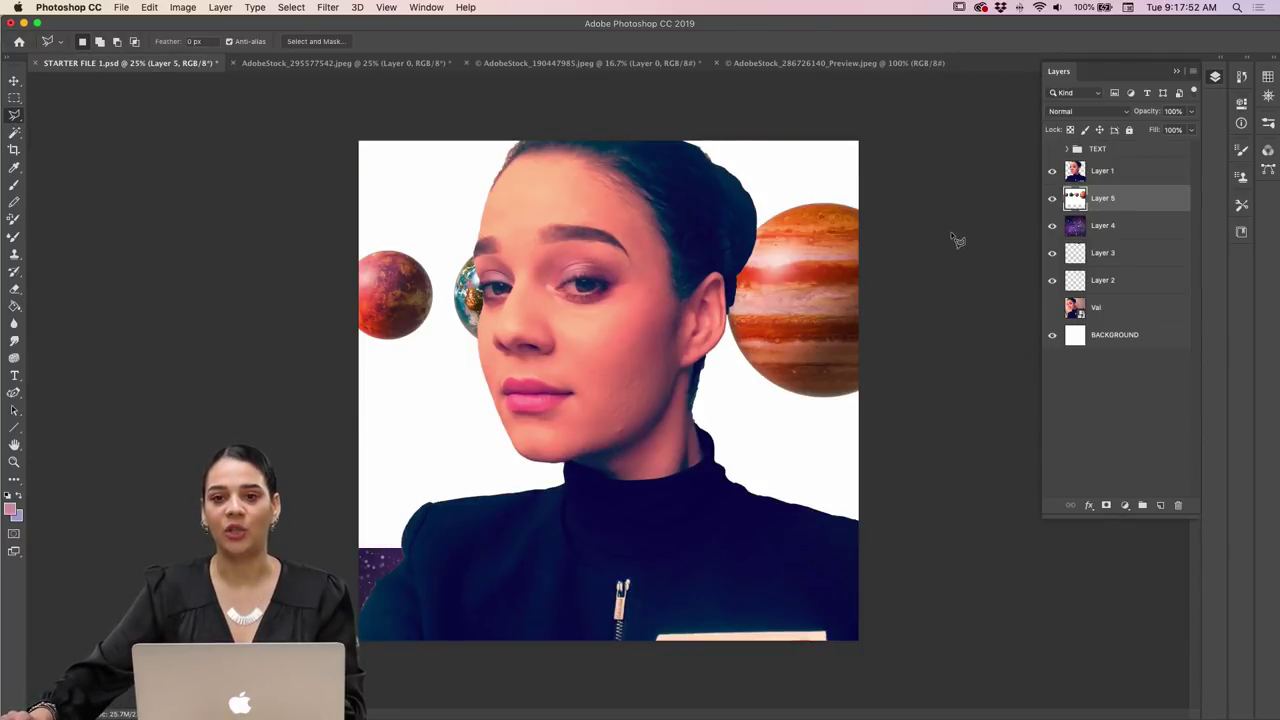
Hide the cut-out figure, scale the planets layer to about 78%, and shift it until Saturn and both blue planets lie on the canvas.
{"action": "left_click", "coordinate": [1051, 171]}
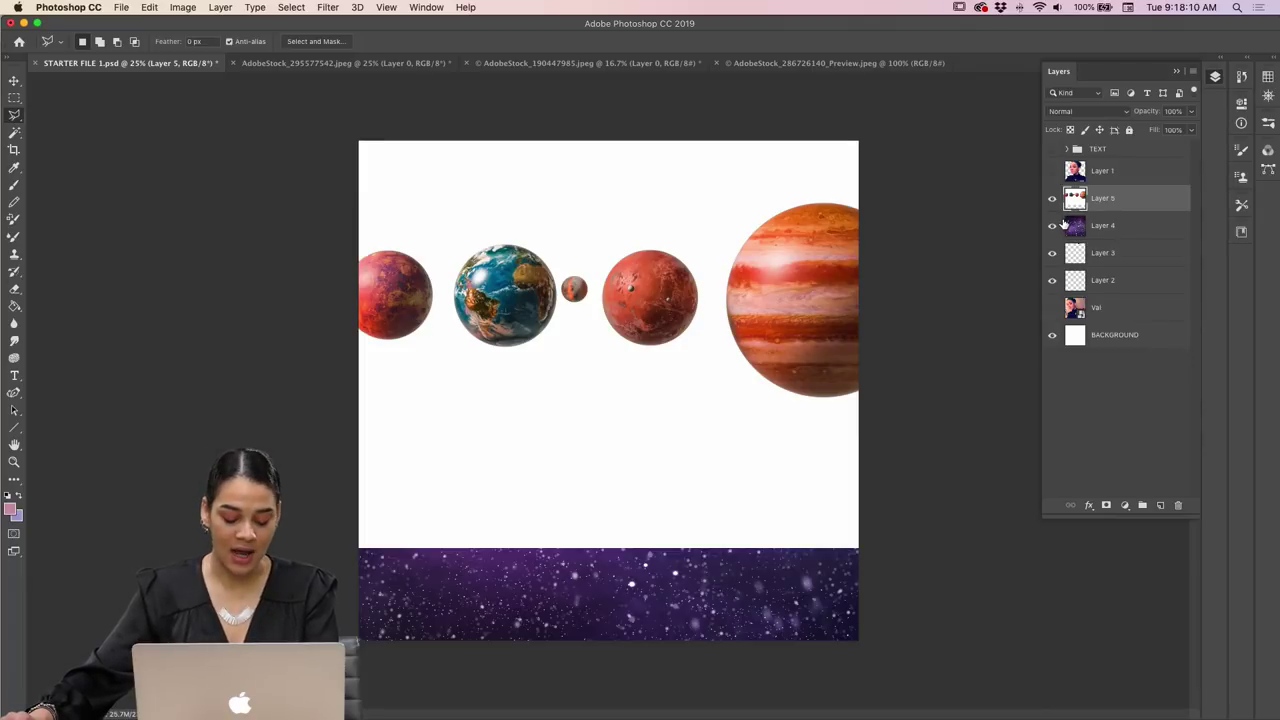
{"action": "key", "text": "super+t"}
{"action": "left_click_drag", "start_coordinate": [585, 251], "coordinate": [240, 281]}
{"action": "mouse_move", "coordinate": [772, 179]}
{"action": "left_mouse_down"}
{"action": "mouse_move", "coordinate": [400, 349]}
{"action": "mouse_move", "coordinate": [1058, 241]}
{"action": "mouse_move", "coordinate": [771, 289]}
{"action": "mouse_move", "coordinate": [763, 303]}
{"action": "mouse_move", "coordinate": [909, 286]}
{"action": "mouse_move", "coordinate": [806, 305]}
{"action": "mouse_move", "coordinate": [495, 280]}
{"action": "mouse_move", "coordinate": [628, 291]}
{"action": "mouse_move", "coordinate": [677, 311]}
{"action": "left_mouse_up"}
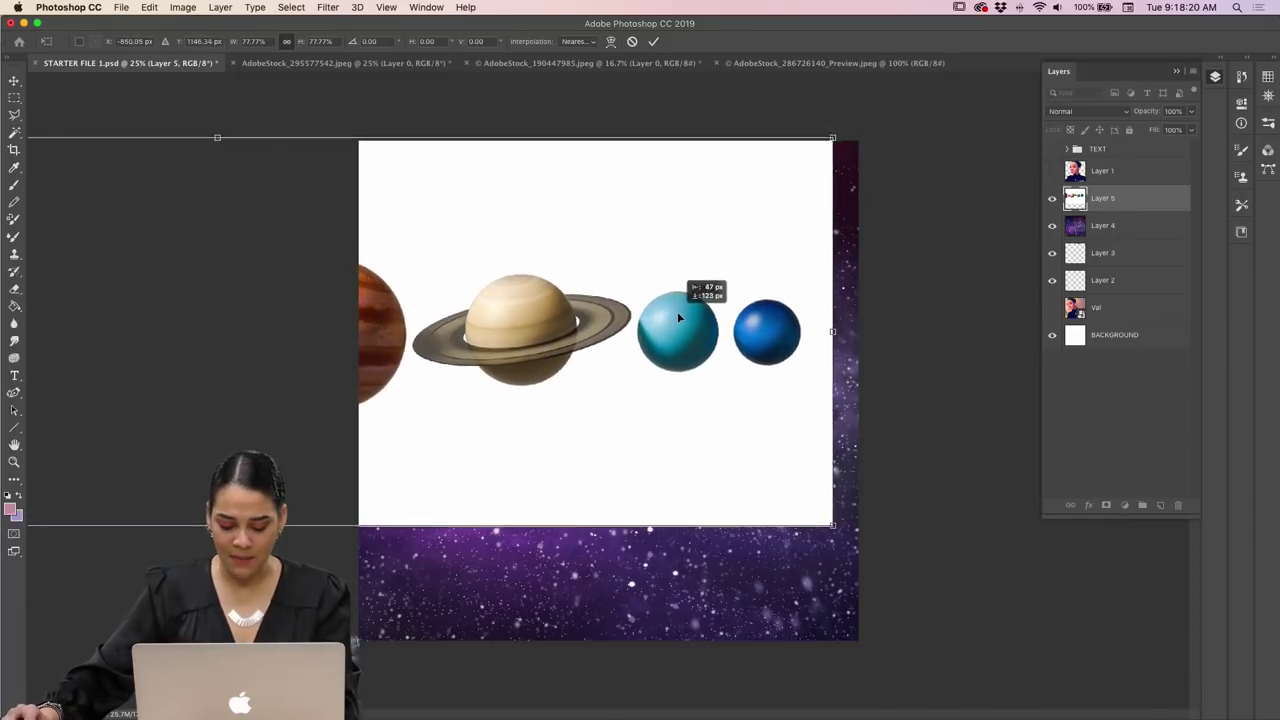
{"action": "key", "text": "Return"}
{"action": "key", "text": "l"}
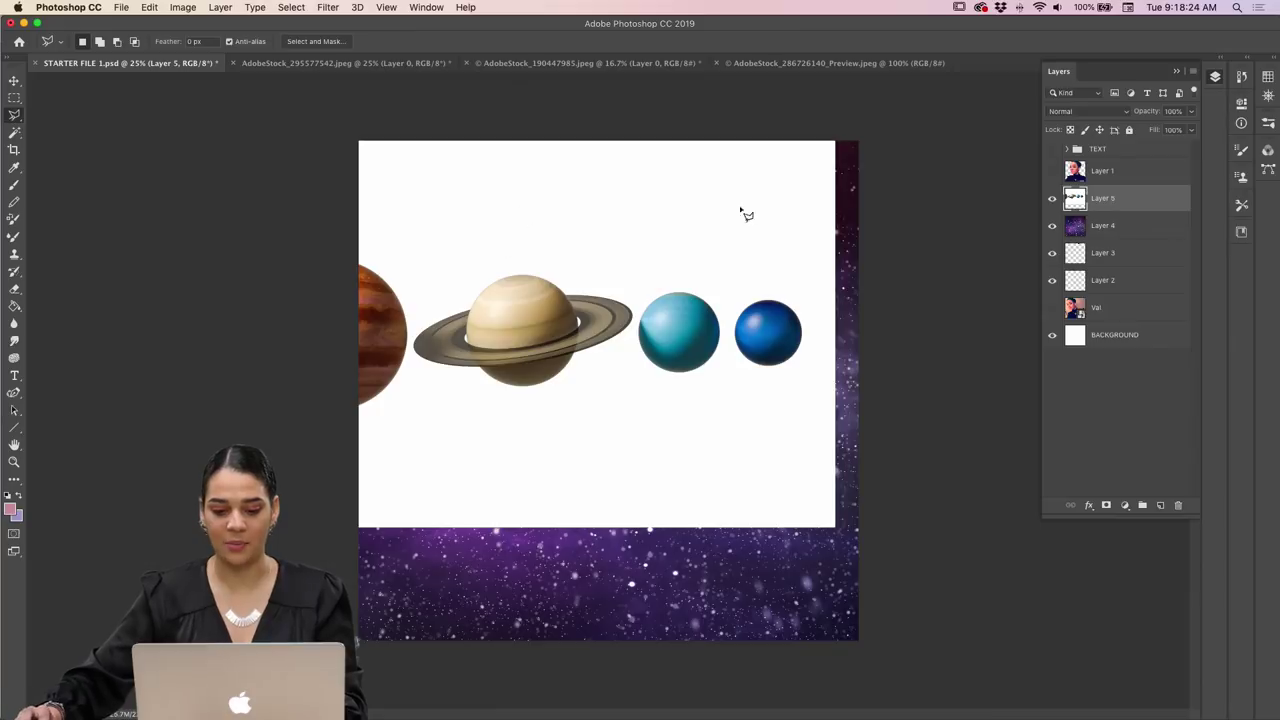
Try the Dissolve and Darken blending modes on the planets layer, preview the other modes, and restore Normal.
{"action": "left_click", "coordinate": [1096, 112]}
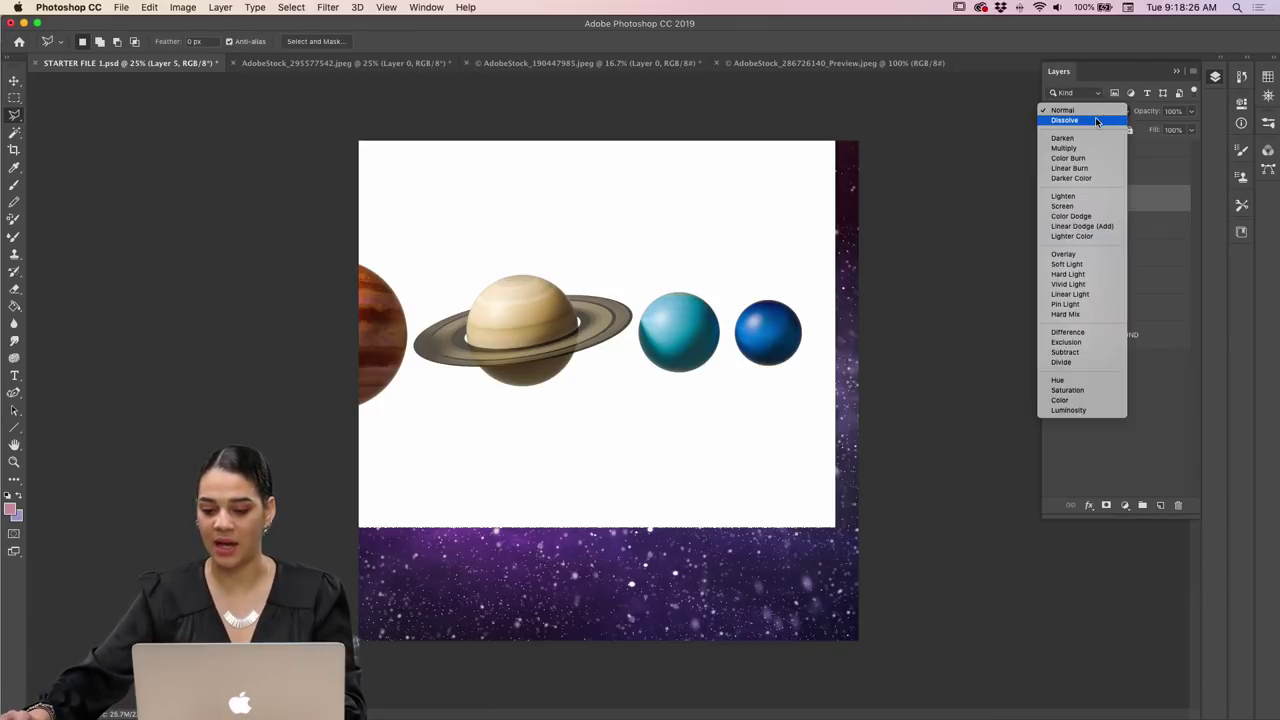
{"action": "left_click", "coordinate": [1096, 119]}
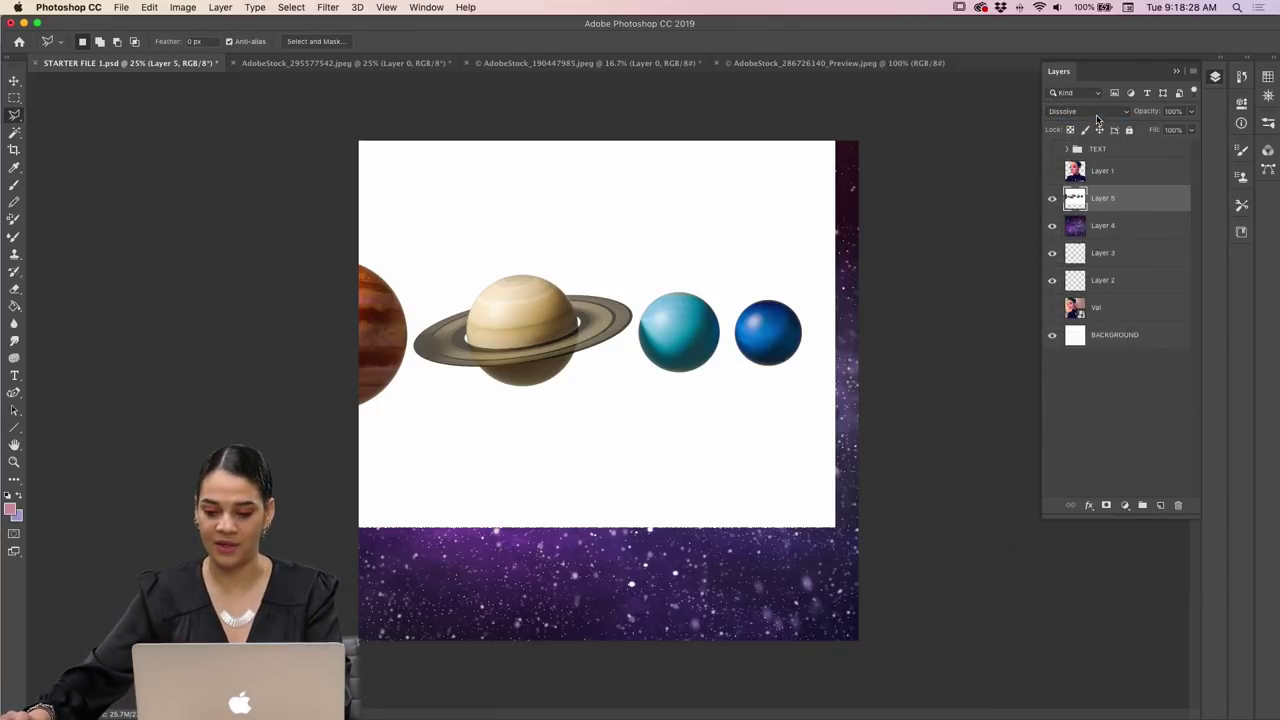
{"action": "left_click", "coordinate": [1097, 119]}
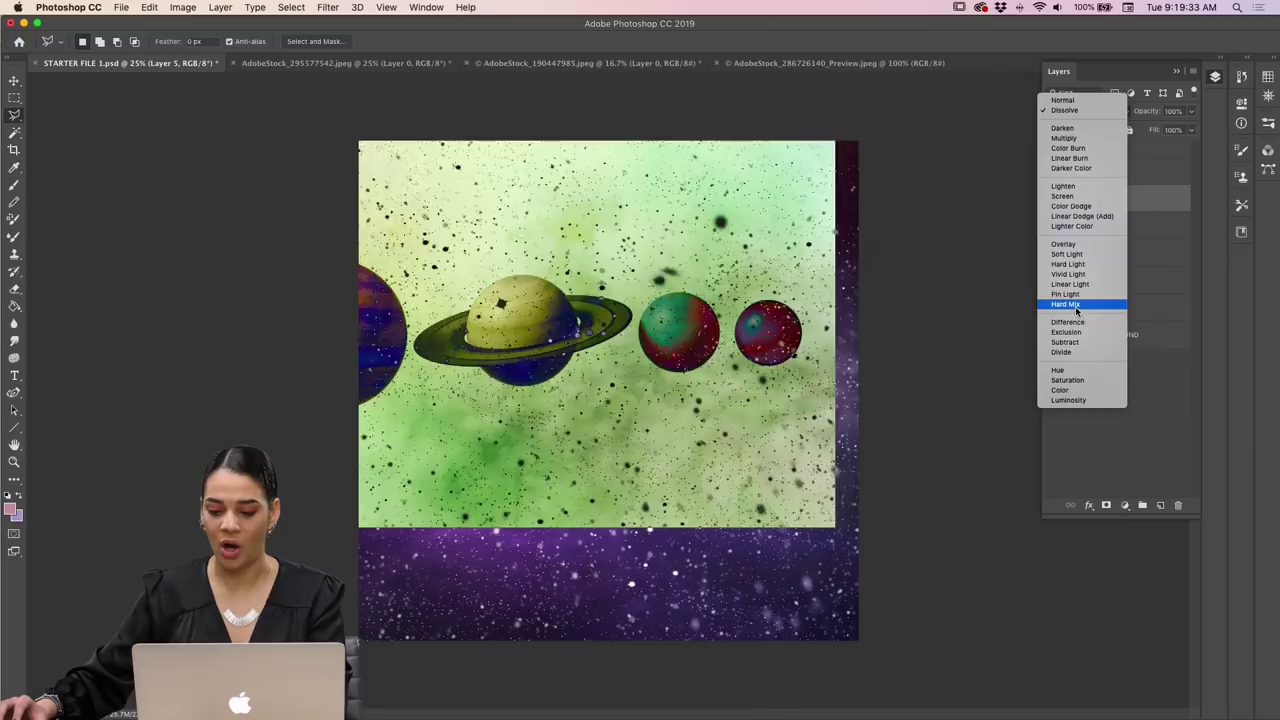
{"action": "left_click", "coordinate": [1157, 195]}
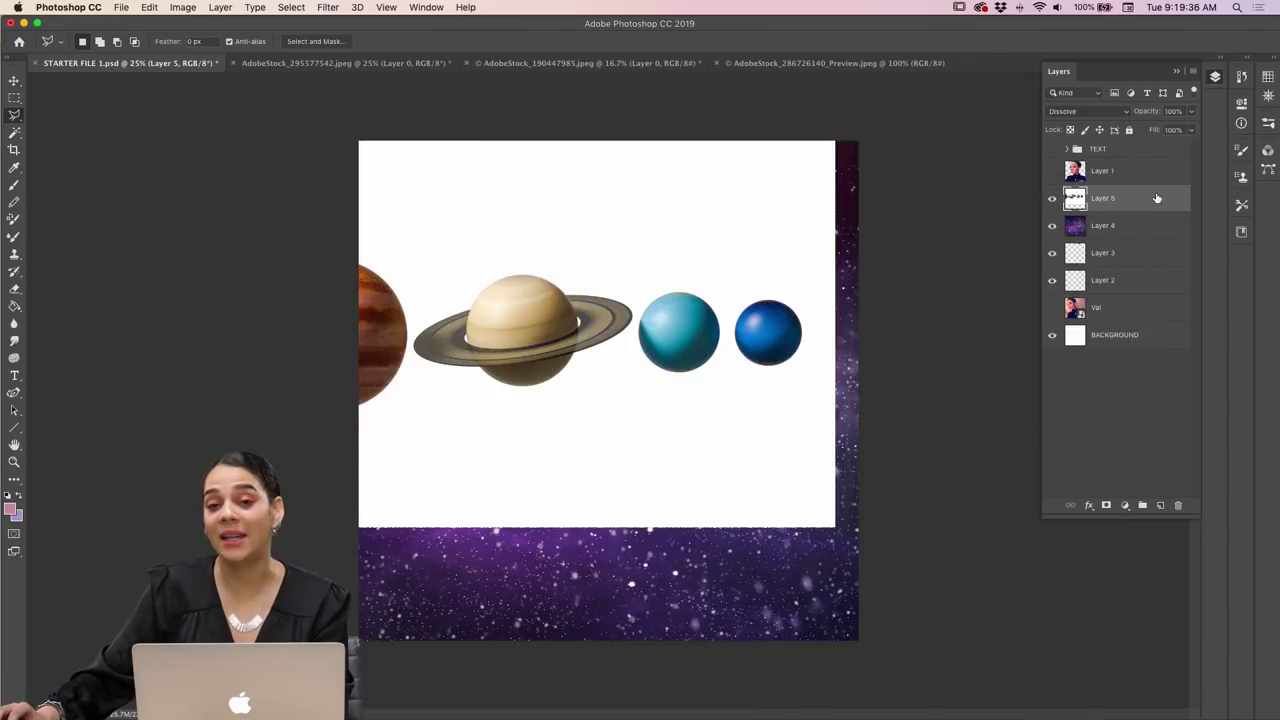
{"action": "left_click", "coordinate": [1089, 112]}
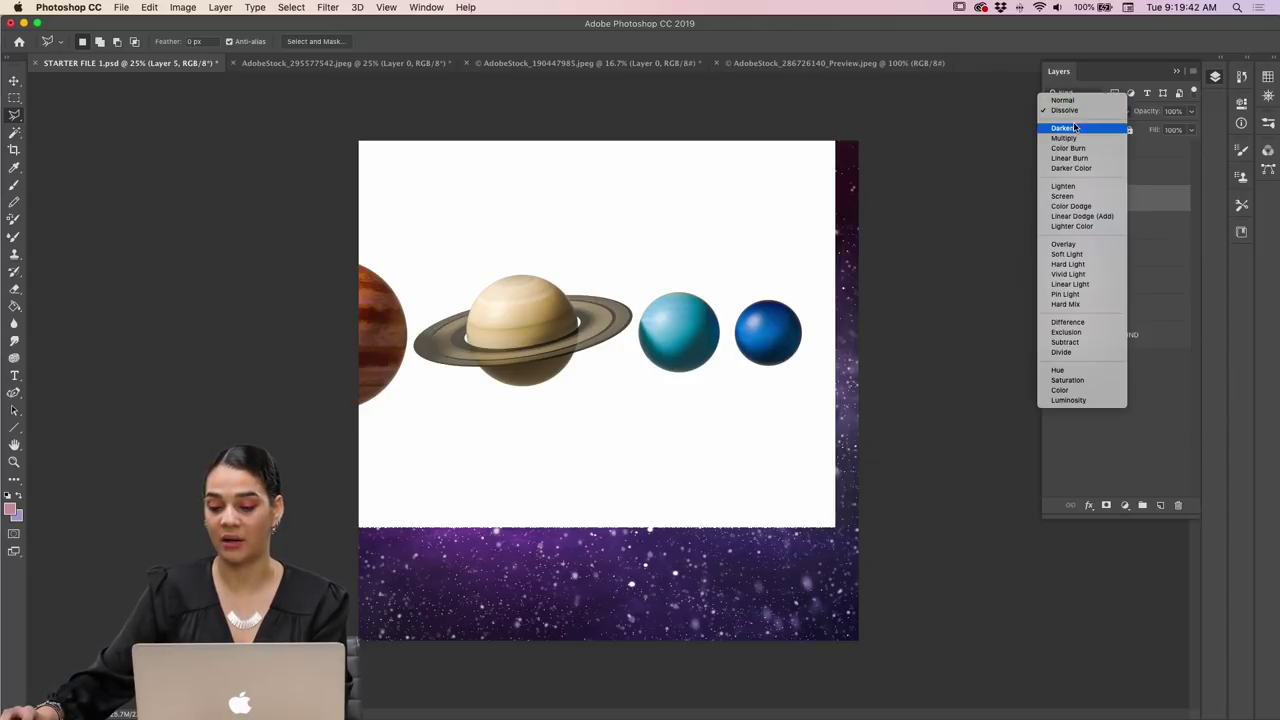
{"action": "left_click", "coordinate": [1074, 128]}
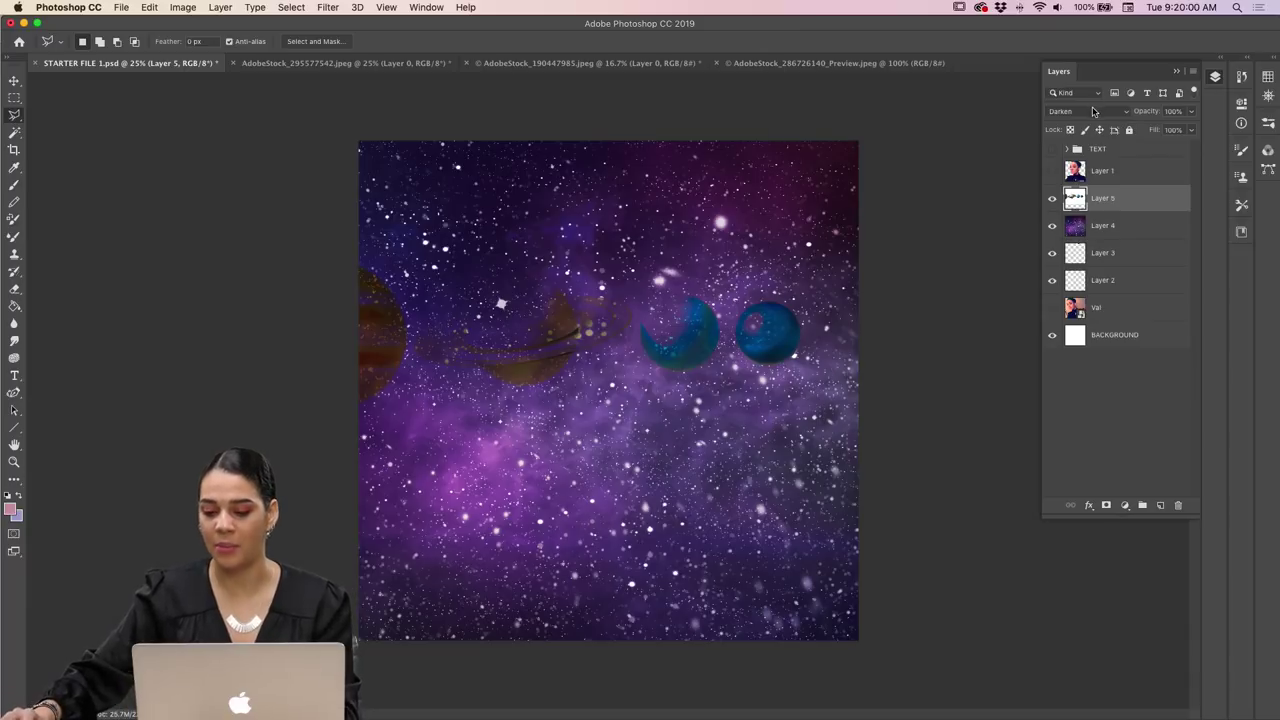
{"action": "left_click", "coordinate": [1090, 111]}
{"action": "left_click", "coordinate": [1057, 86]}
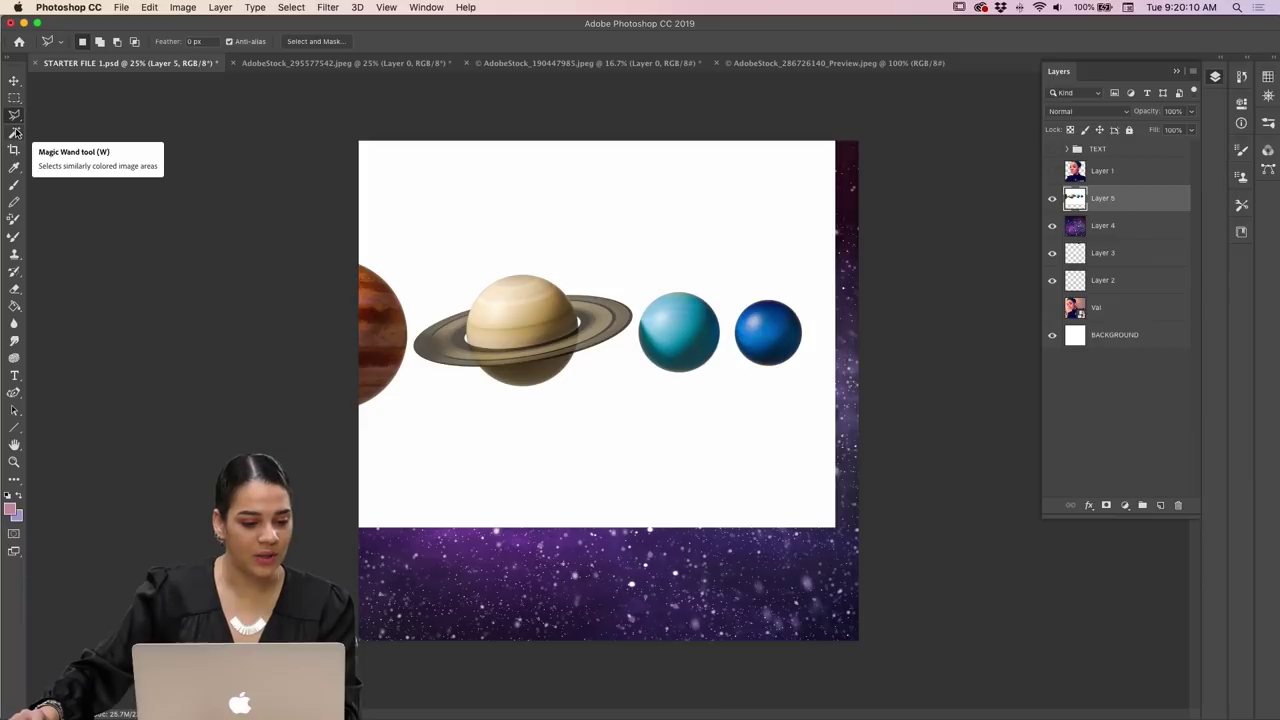
Copy the small dark blue planet to its own layer using a Quick Selection, and hide the planets layer.
{"action": "left_click_drag", "start_coordinate": [14, 132], "coordinate": [60, 131]}
{"action": "left_click", "coordinate": [770, 332]}
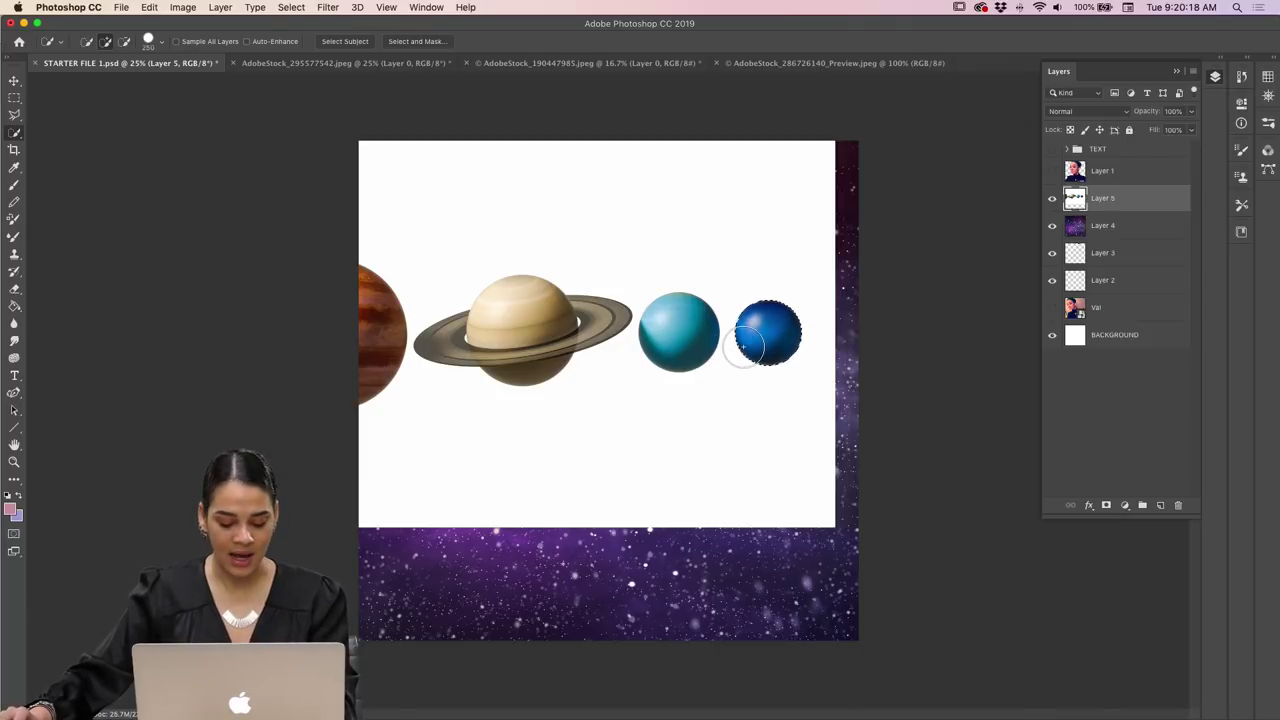
{"action": "key", "text": "super+j"}
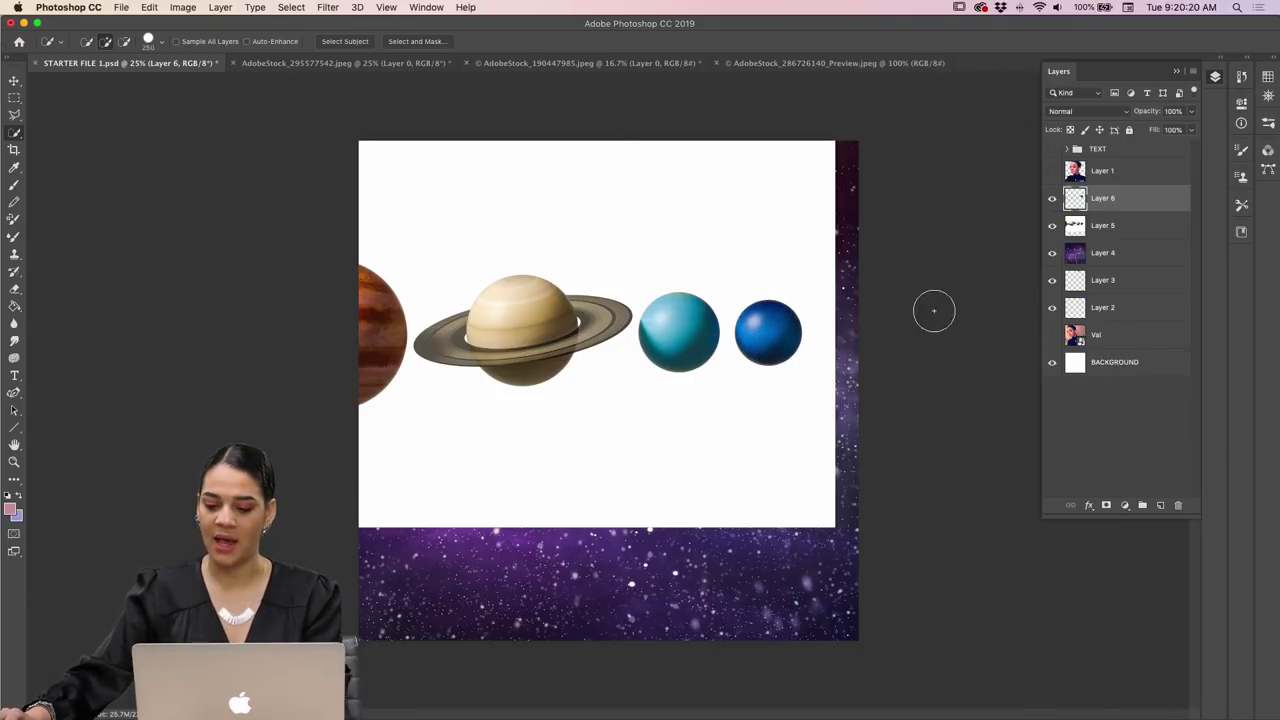
{"action": "left_click", "coordinate": [1051, 226]}
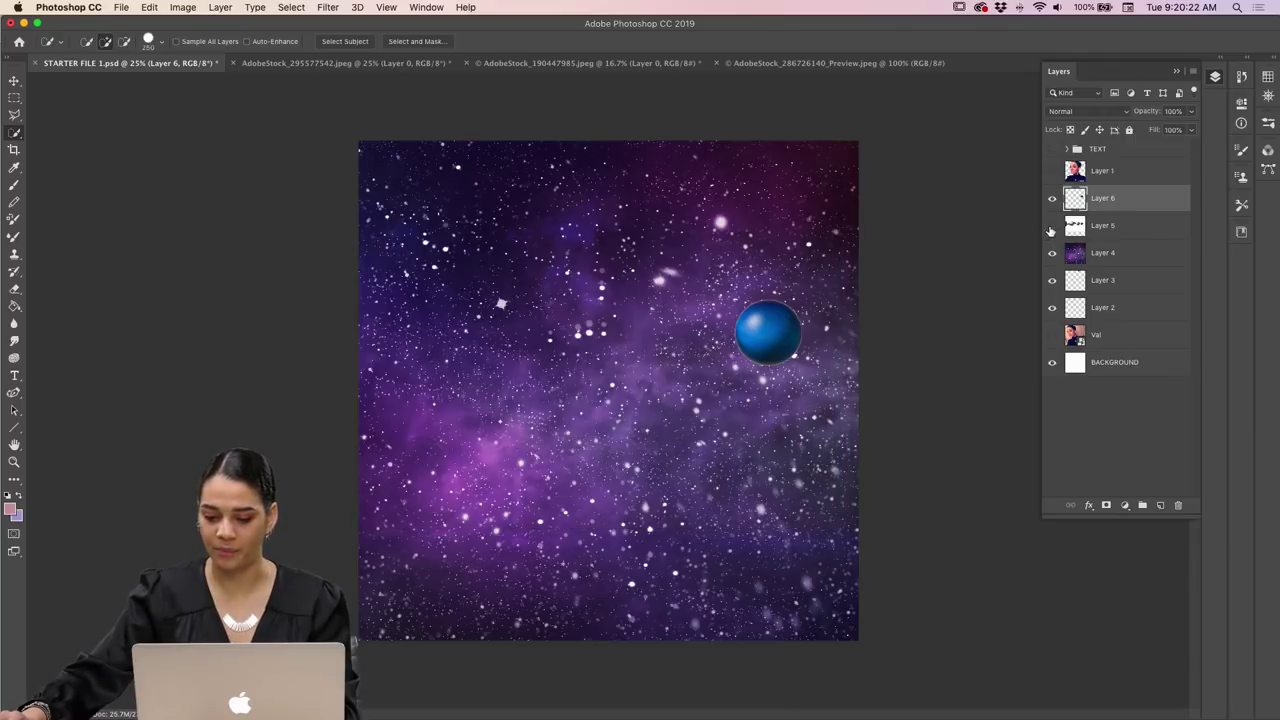
Convert the dark blue planet's layer to a smart object.
{"action": "right_click", "coordinate": [1085, 200]}
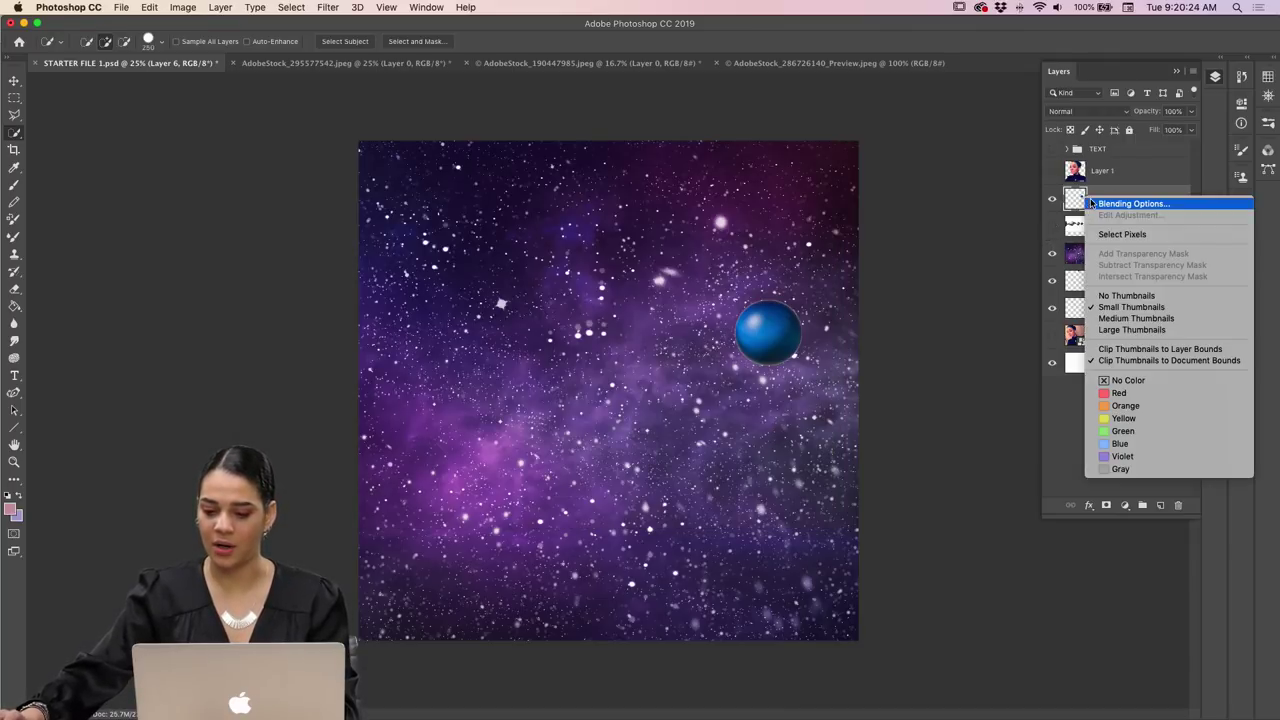
{"action": "right_click", "coordinate": [1110, 195]}
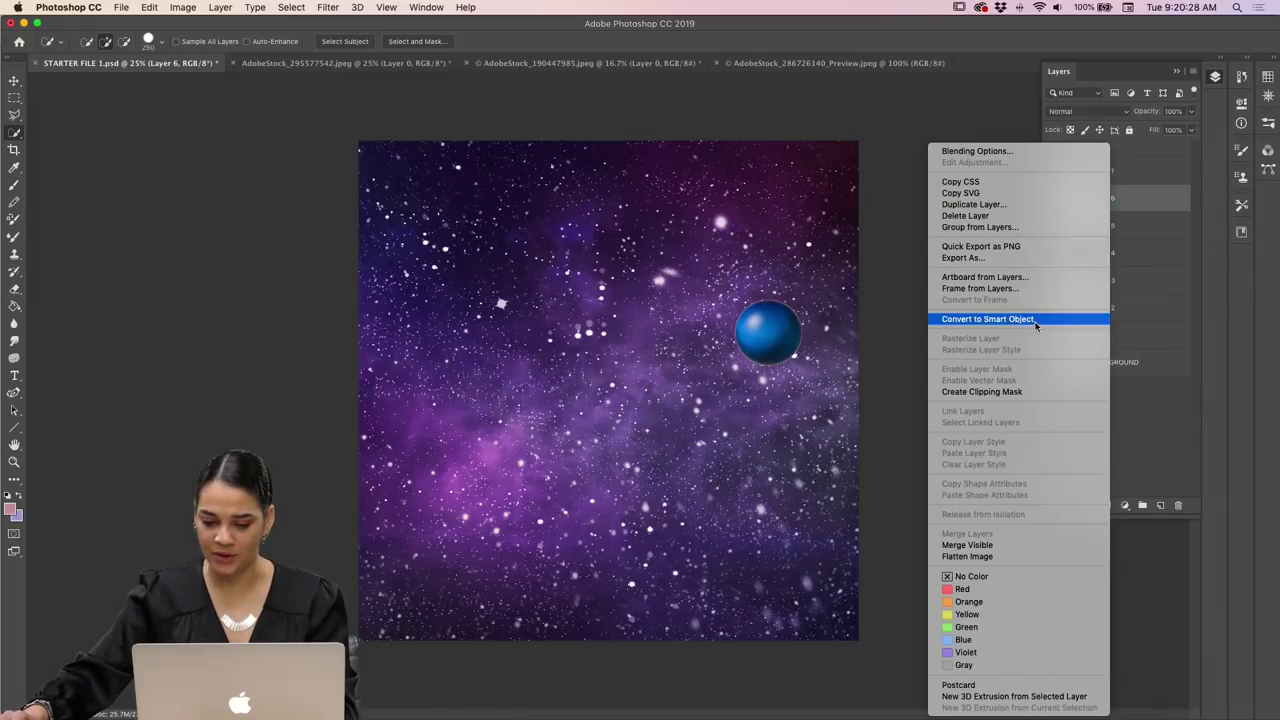
{"action": "left_click", "coordinate": [1000, 319]}
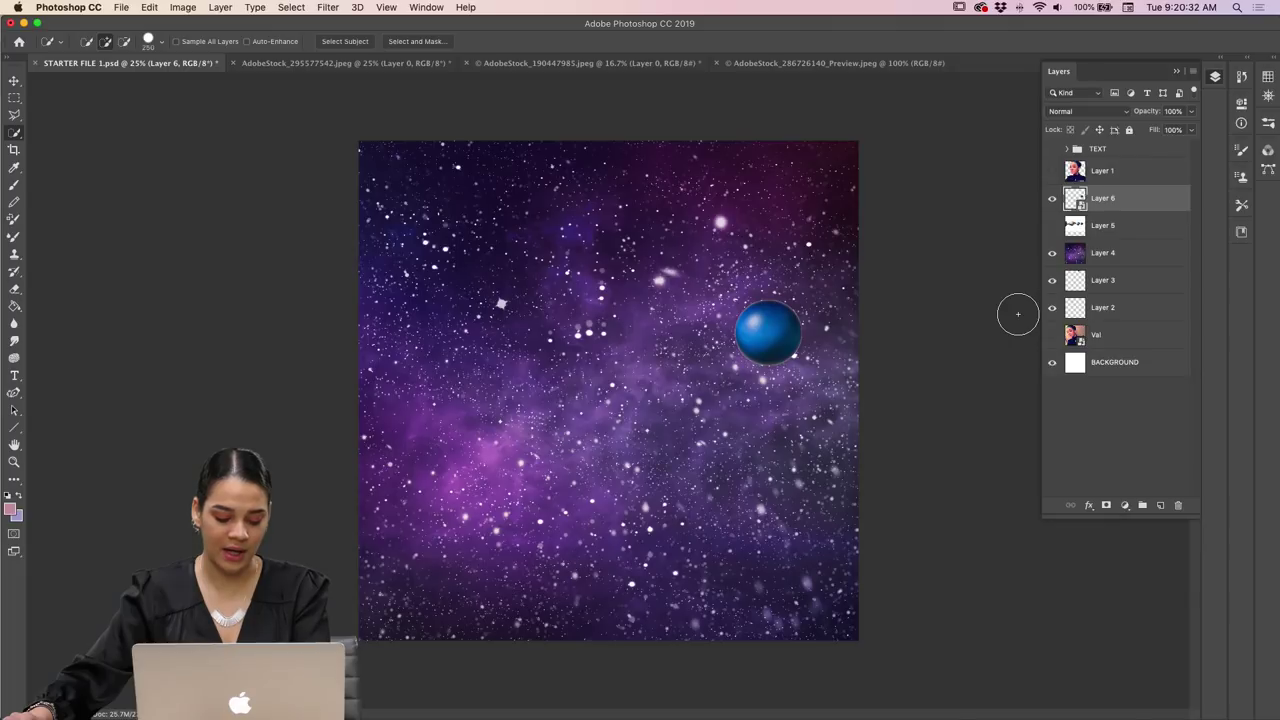
Enlarge the dark blue planet to over 300% and position it in the upper-right area of the starfield.
{"action": "key", "text": "super+t"}
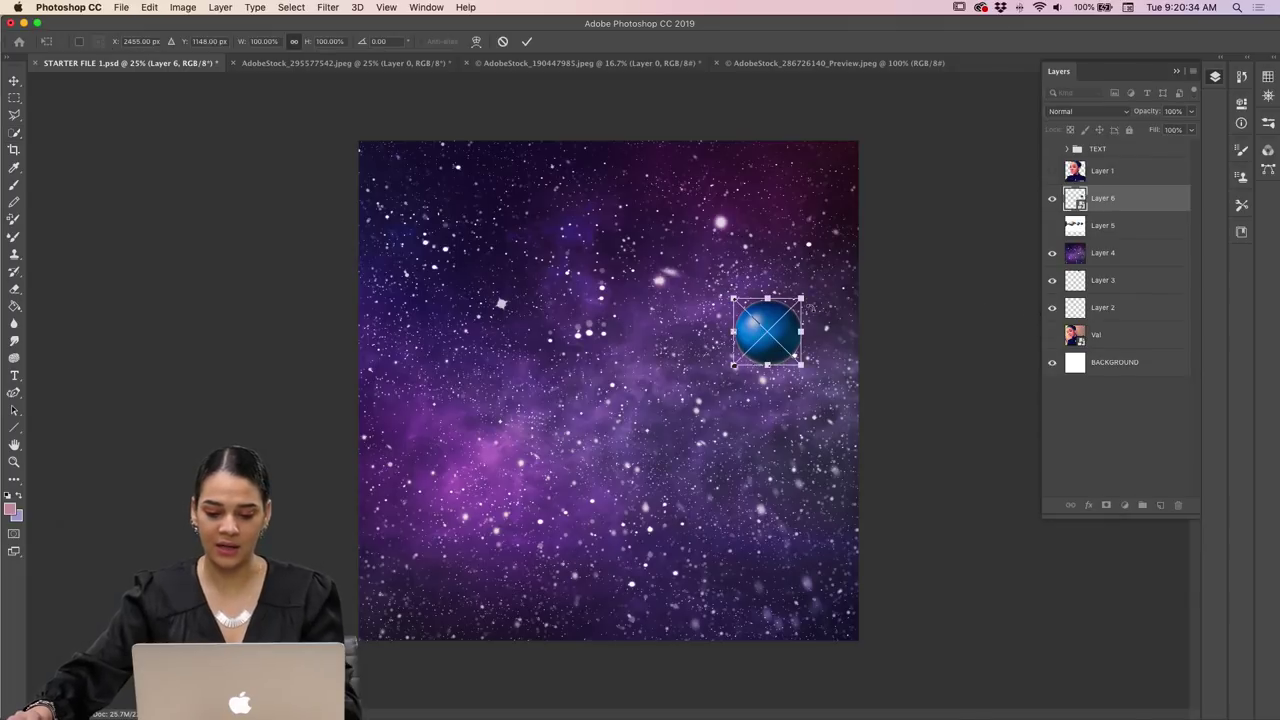
{"action": "left_click_drag", "start_coordinate": [805, 297], "coordinate": [990, 204]}
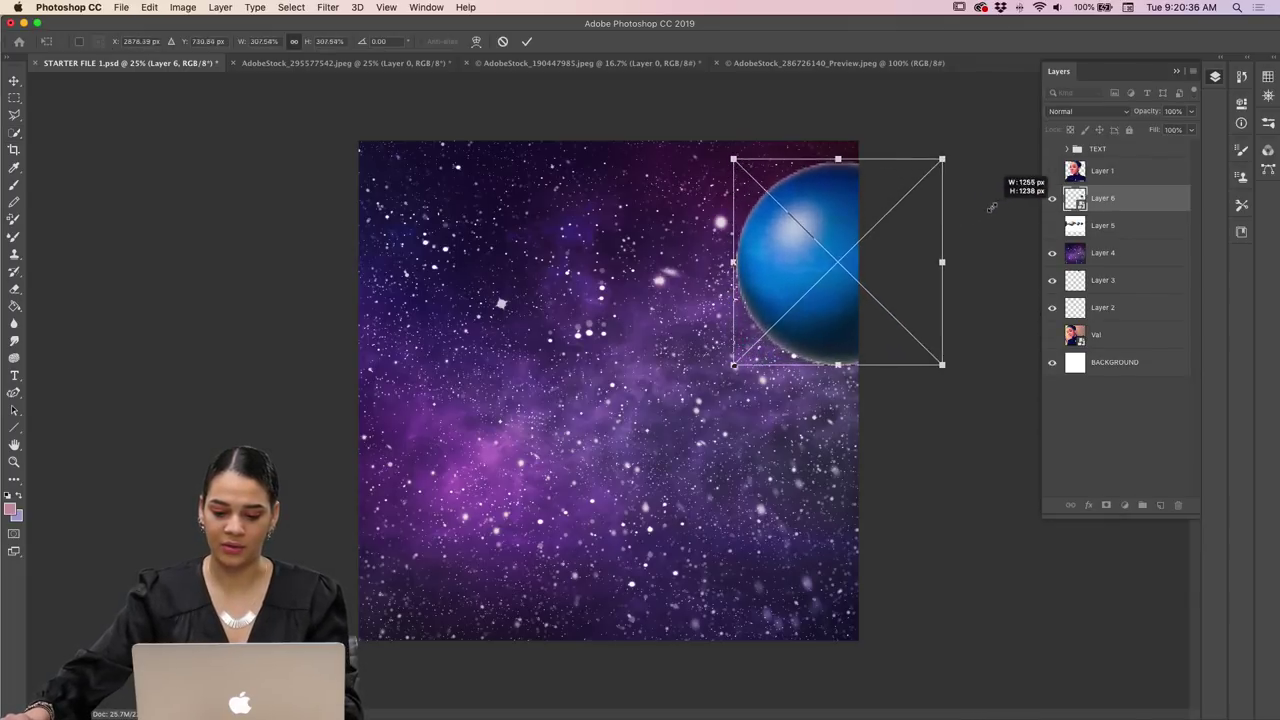
{"action": "left_click_drag", "start_coordinate": [787, 322], "coordinate": [677, 322]}
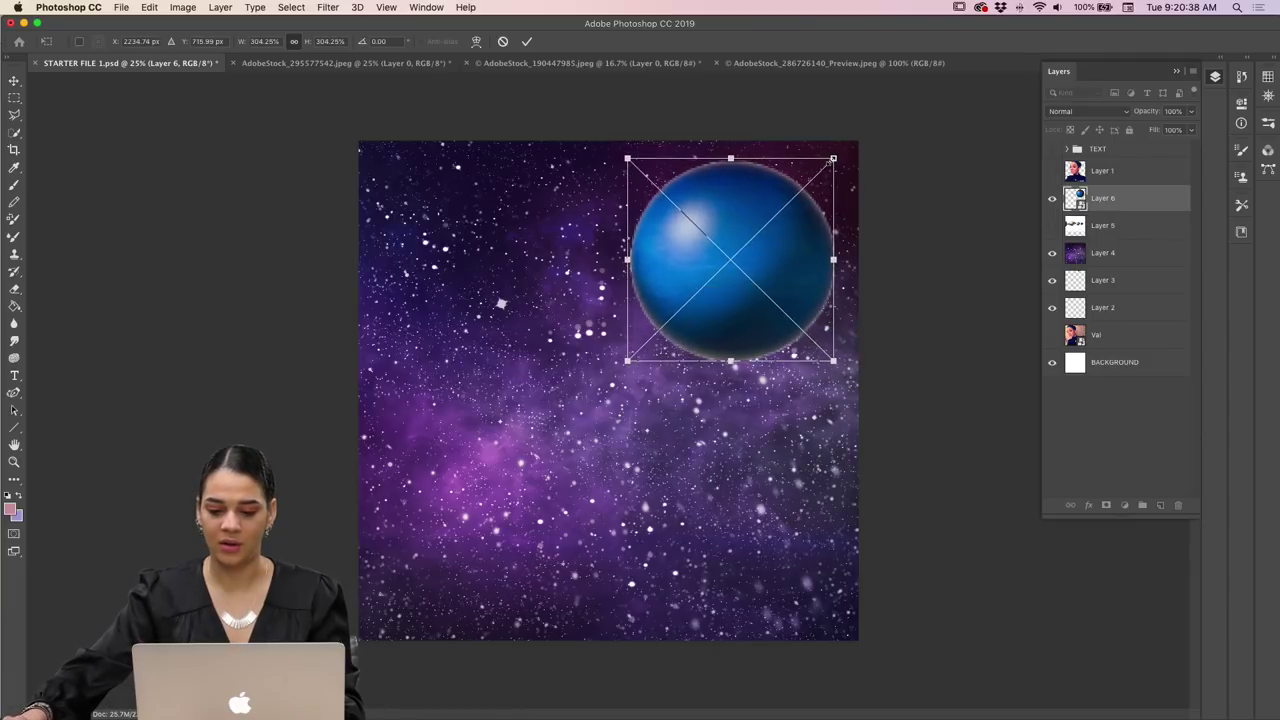
{"action": "left_click_drag", "start_coordinate": [831, 158], "coordinate": [871, 118]}
{"action": "left_click_drag", "start_coordinate": [809, 236], "coordinate": [789, 260]}
{"action": "key", "text": "Return"}
{"action": "key", "text": "w"}
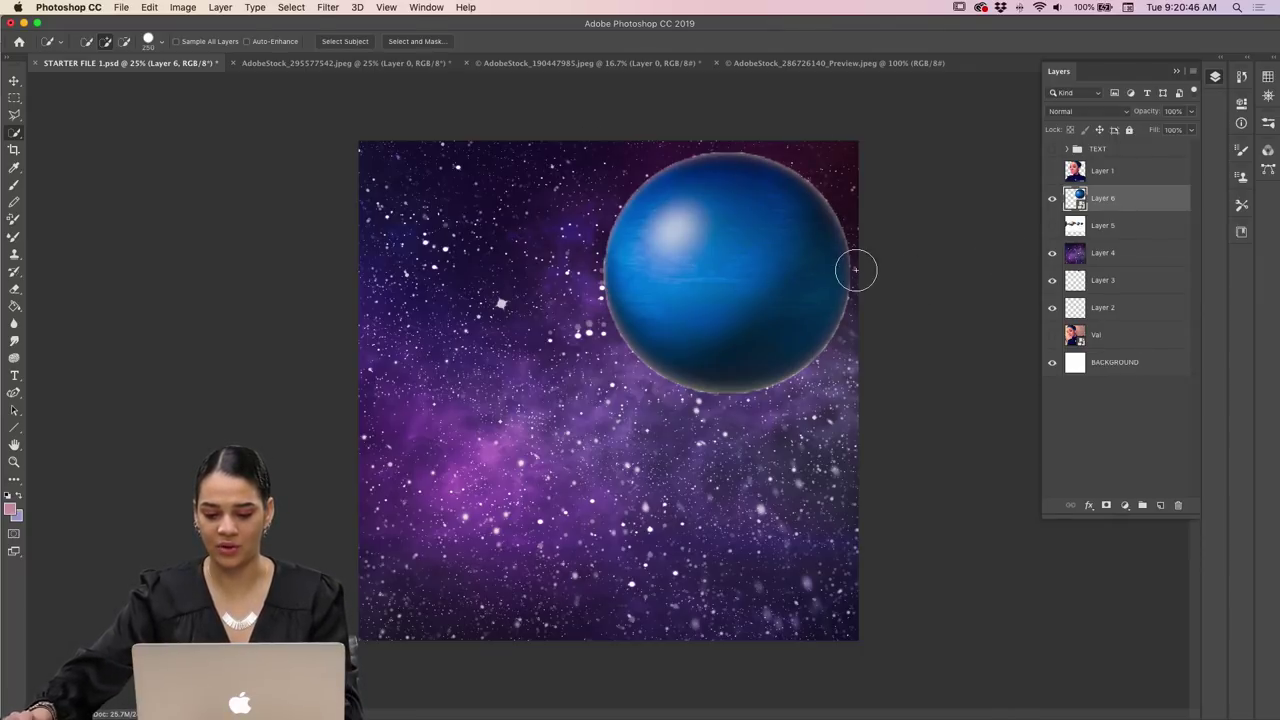
Compare the enlarged blue planet with the original planets image by toggling the visibility of both layers.
{"action": "left_click", "coordinate": [1051, 199]}
{"action": "left_click", "coordinate": [1052, 226]}
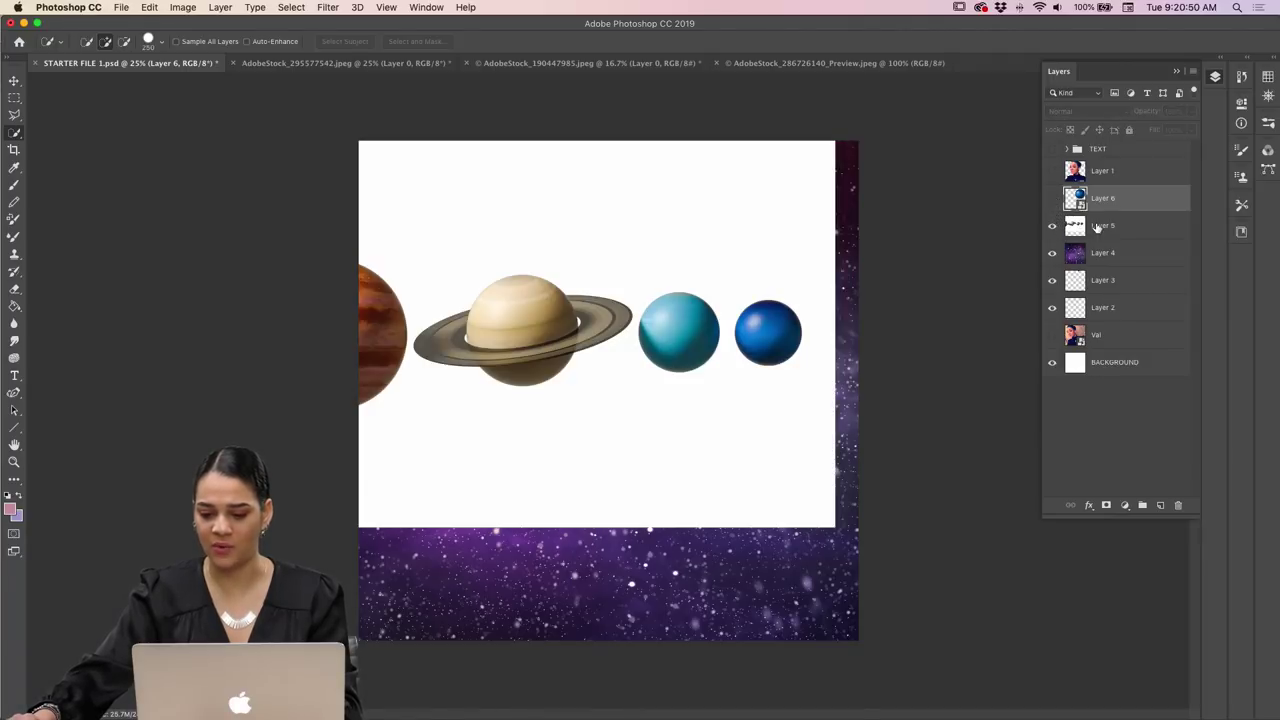
{"action": "left_click", "coordinate": [1052, 199]}
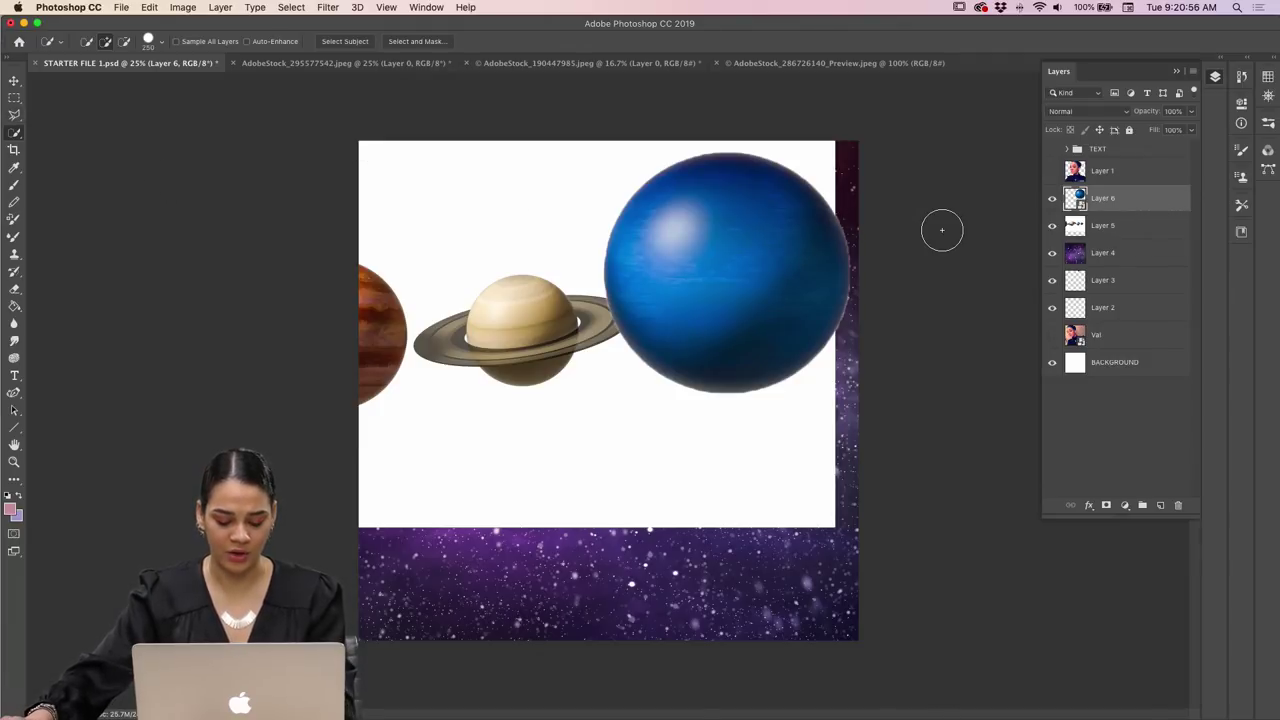
Duplicate the blue planet's layer, rasterize the copy and select its outline, and hide the original planet and planets image layers.
{"action": "key", "text": "super+j"}
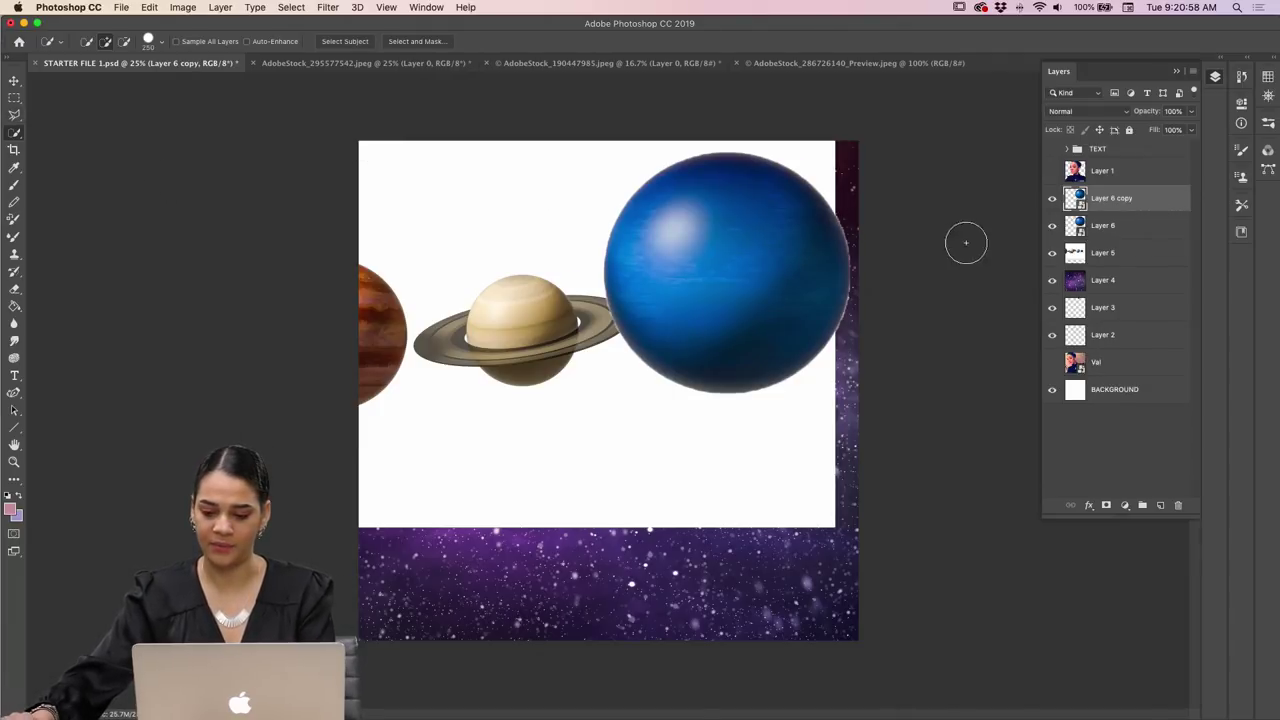
{"action": "right_click", "coordinate": [1136, 198]}
{"action": "left_click", "coordinate": [1025, 370]}
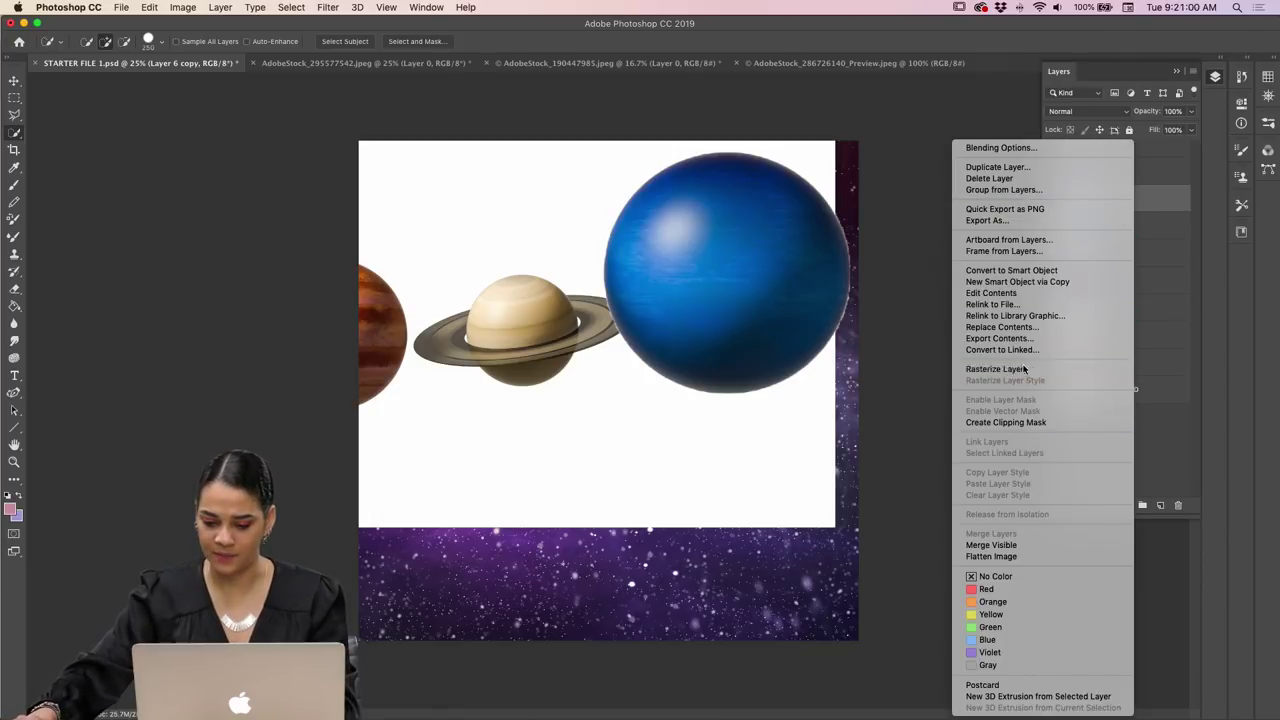
{"action": "left_click", "coordinate": [1052, 226]}
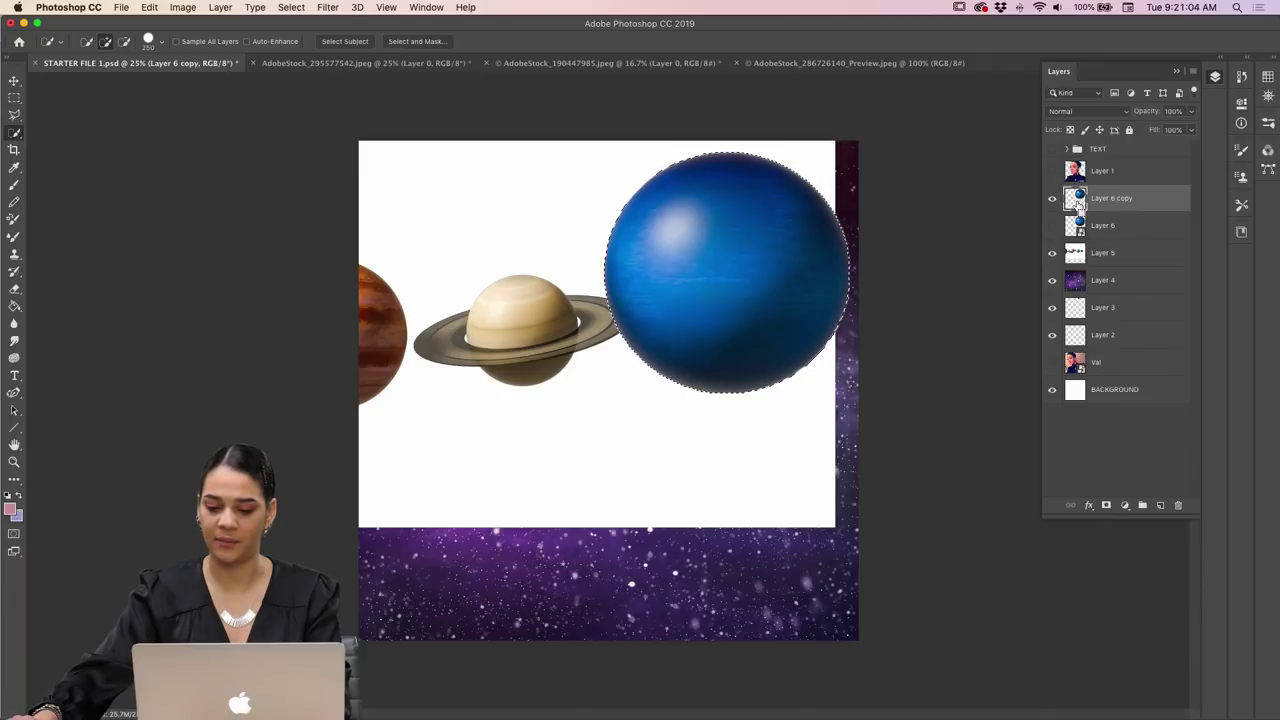
{"action": "left_click", "coordinate": [1052, 253]}
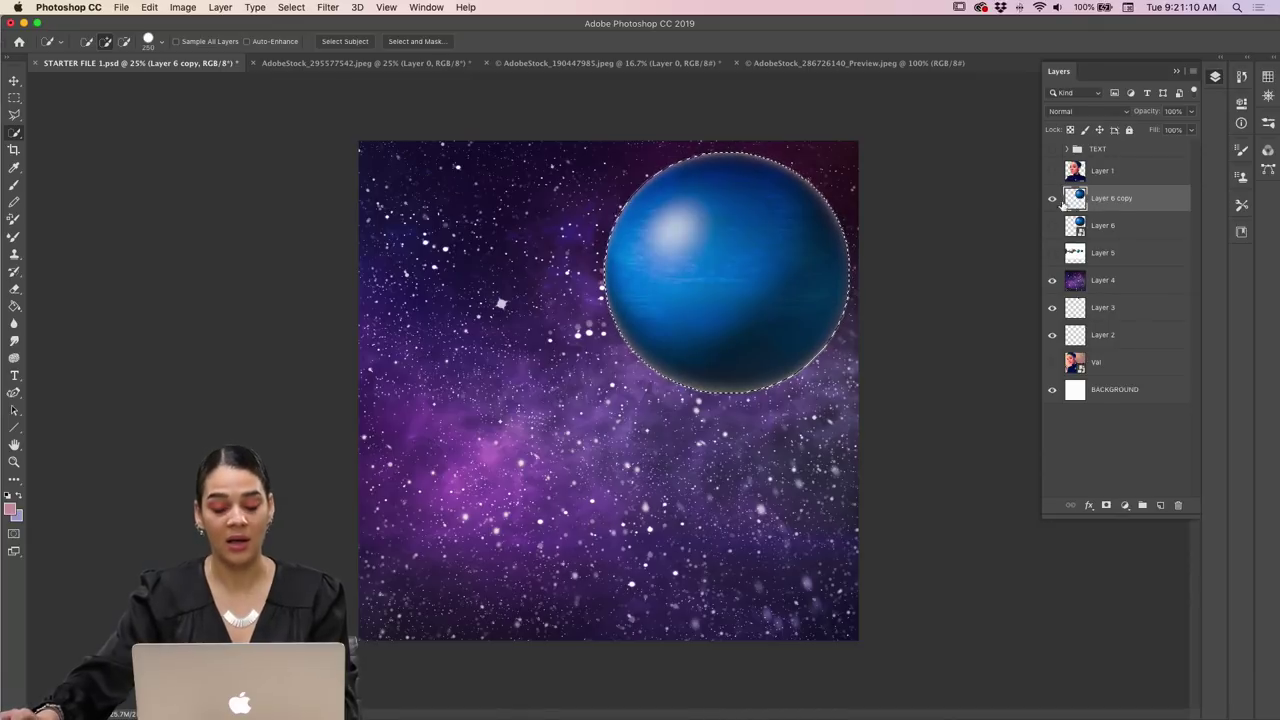
Contract the selection around the blue planet by 3 pixels.
{"action": "left_click", "coordinate": [291, 7]}
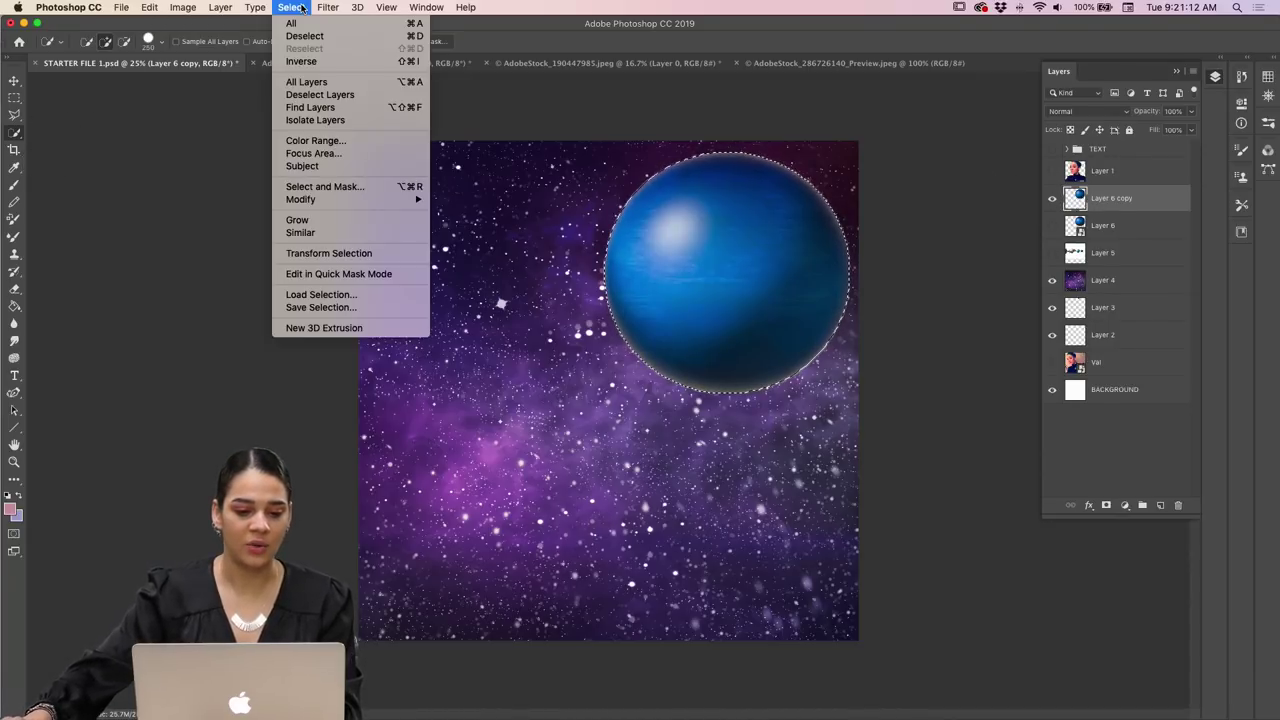
{"action": "mouse_move", "coordinate": [352, 206]}
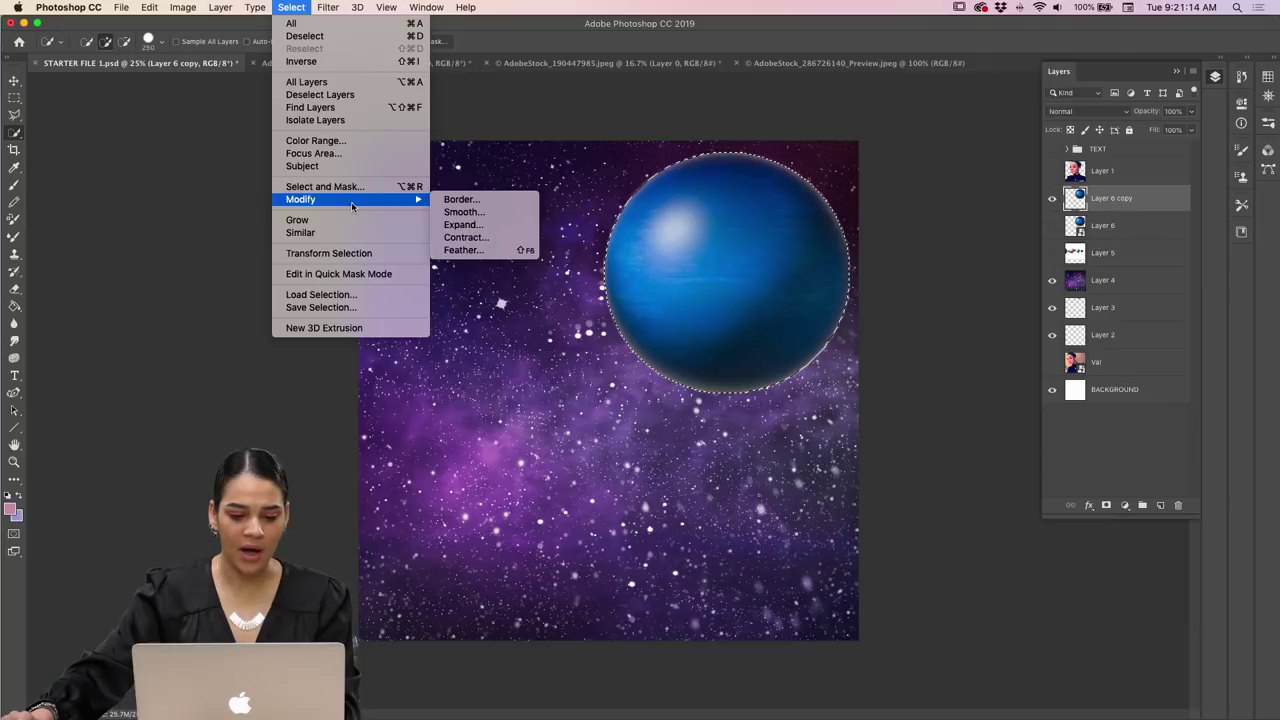
{"action": "left_click", "coordinate": [463, 237]}
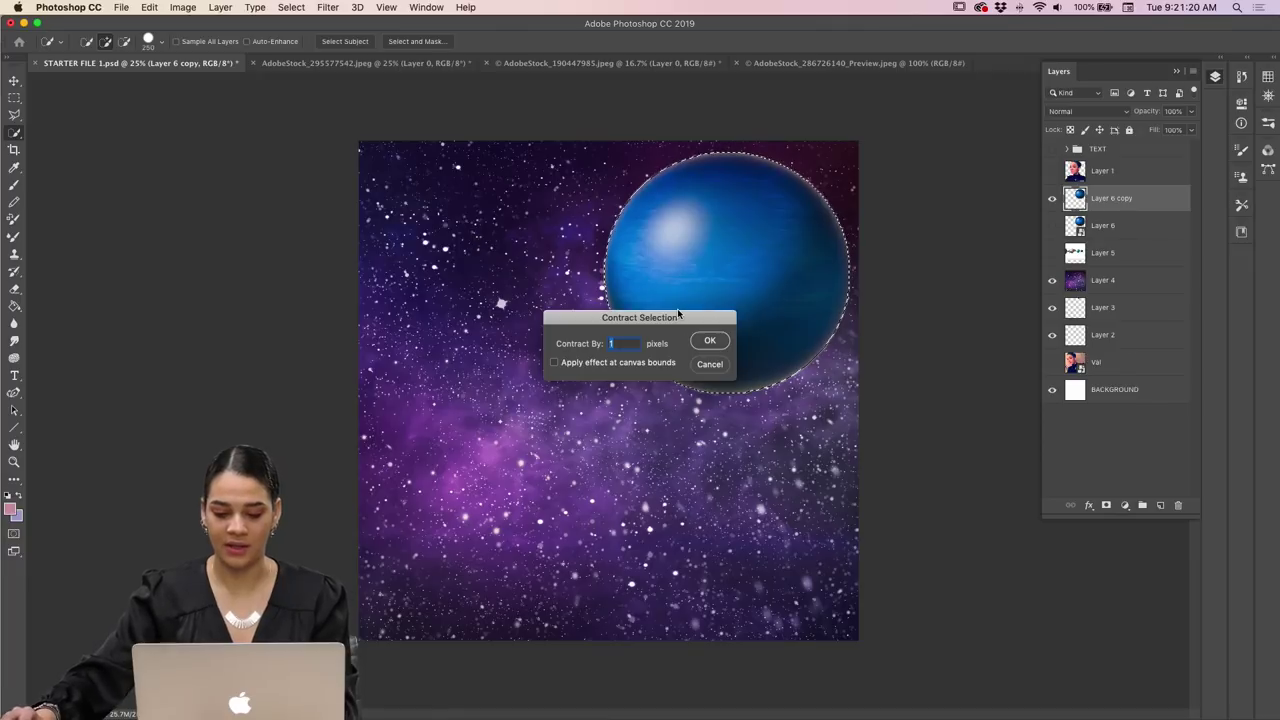
{"action": "type", "text": "3"}
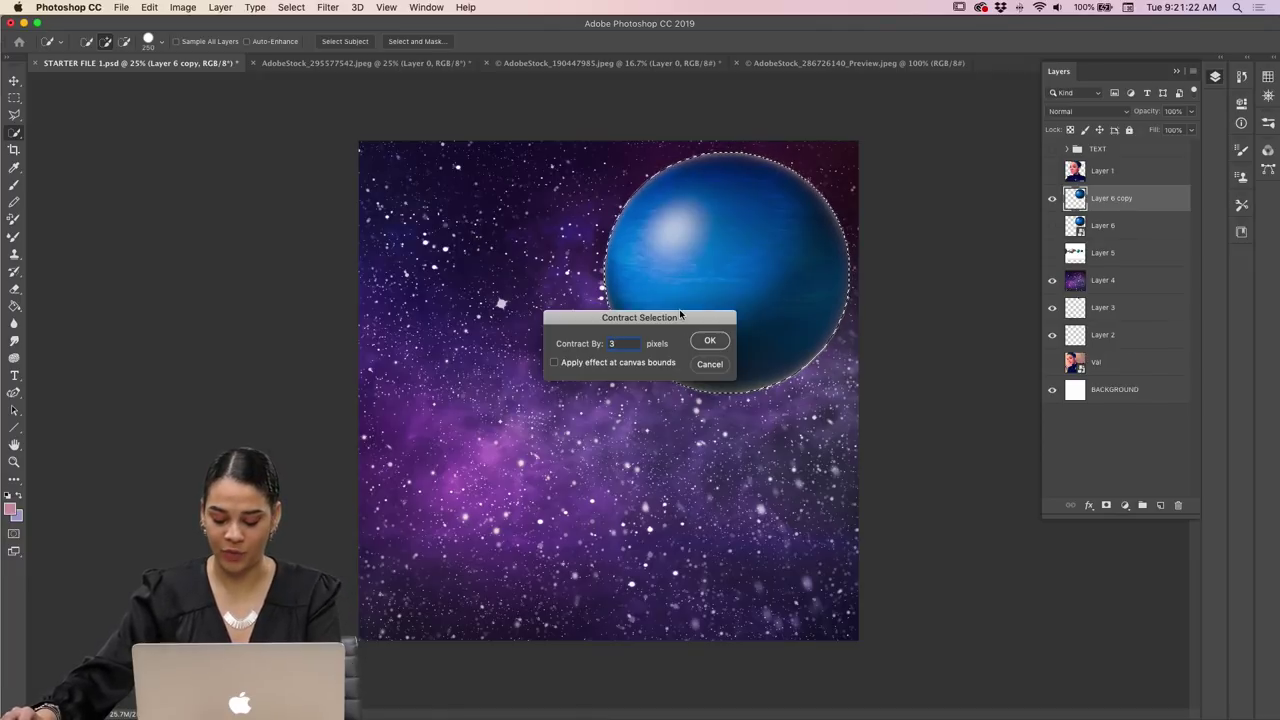
{"action": "key", "text": "Return"}
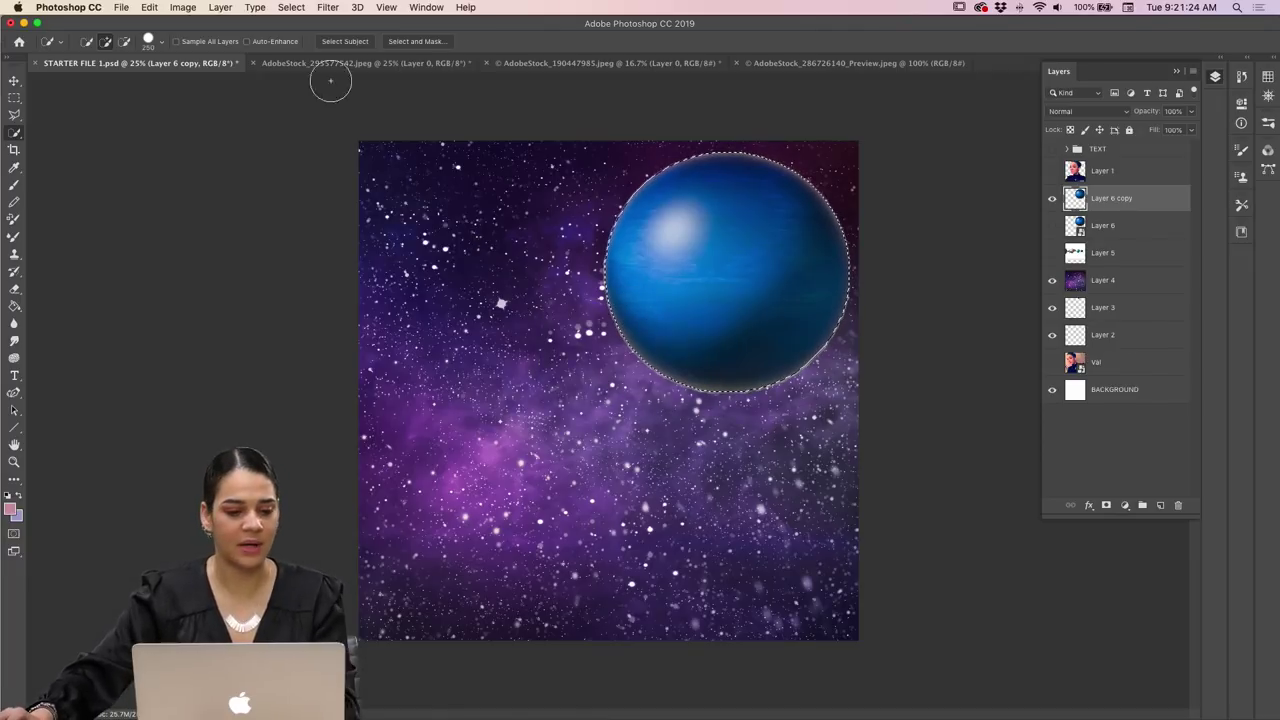
Contract the planet selection by a further 6 pixels.
{"action": "left_click", "coordinate": [183, 8]}
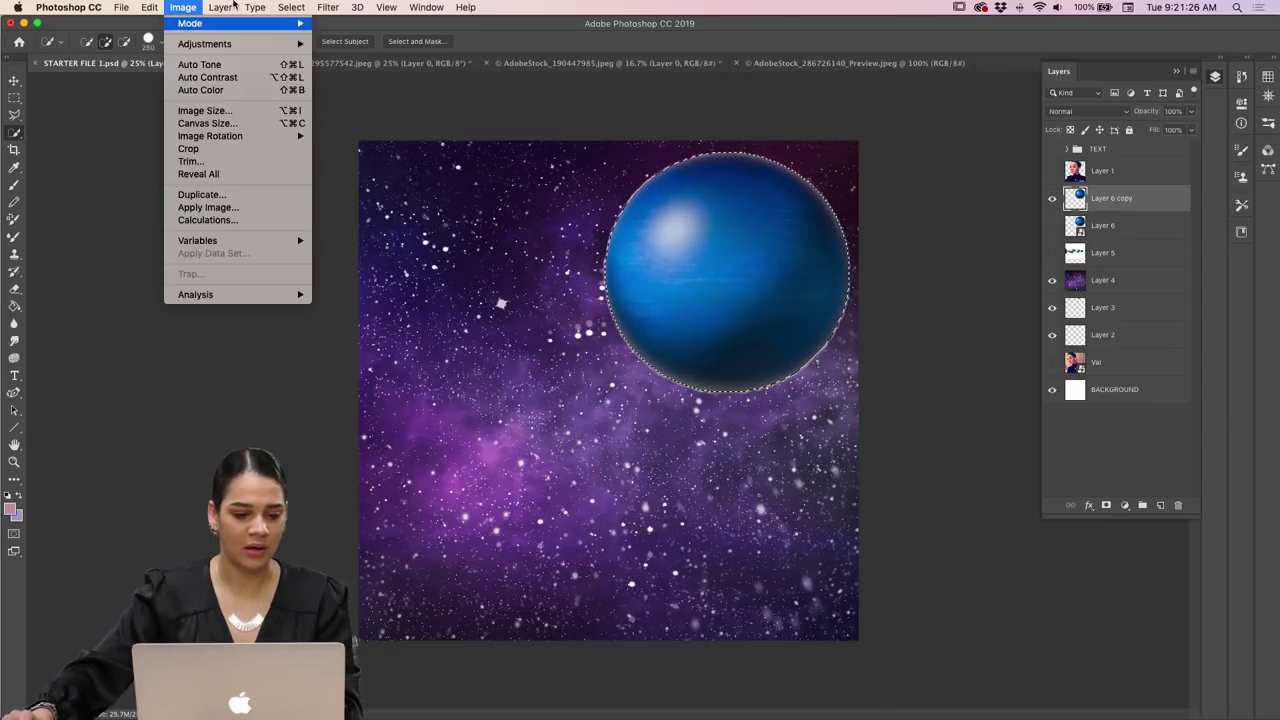
{"action": "mouse_move", "coordinate": [291, 7]}
{"action": "mouse_move", "coordinate": [420, 202]}
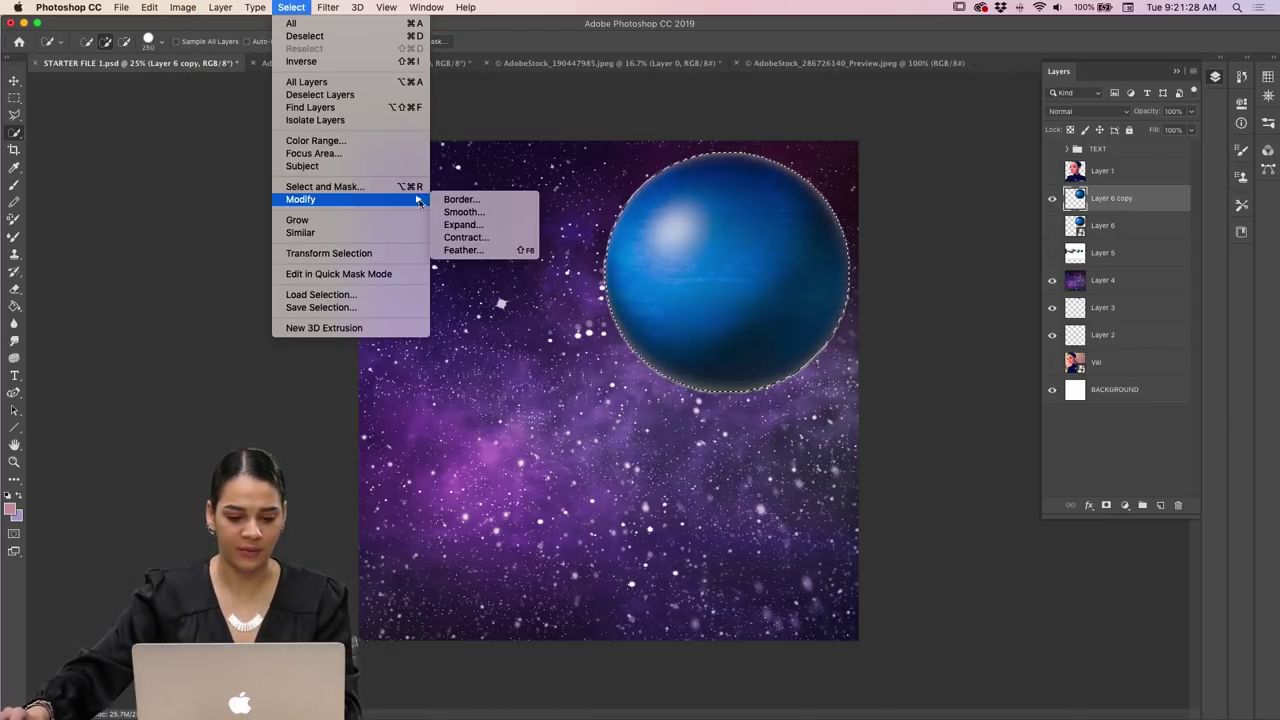
{"action": "left_click", "coordinate": [467, 238]}
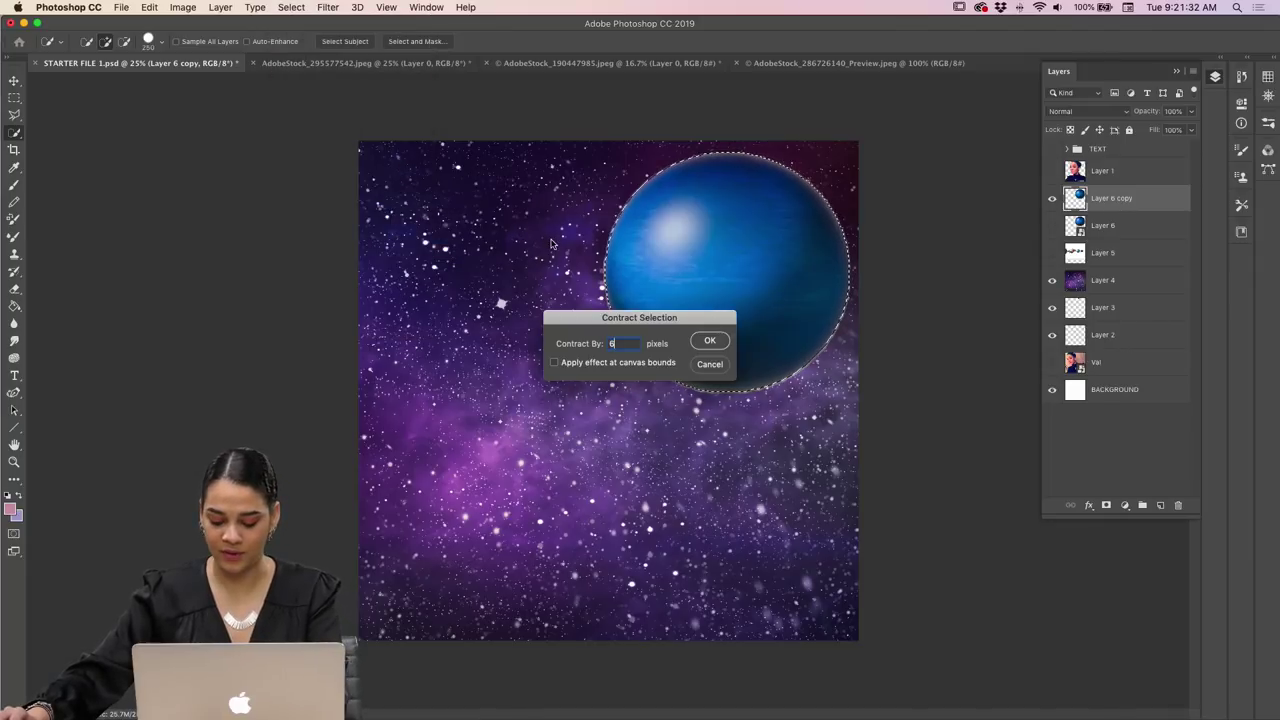
{"action": "key", "text": "Return"}
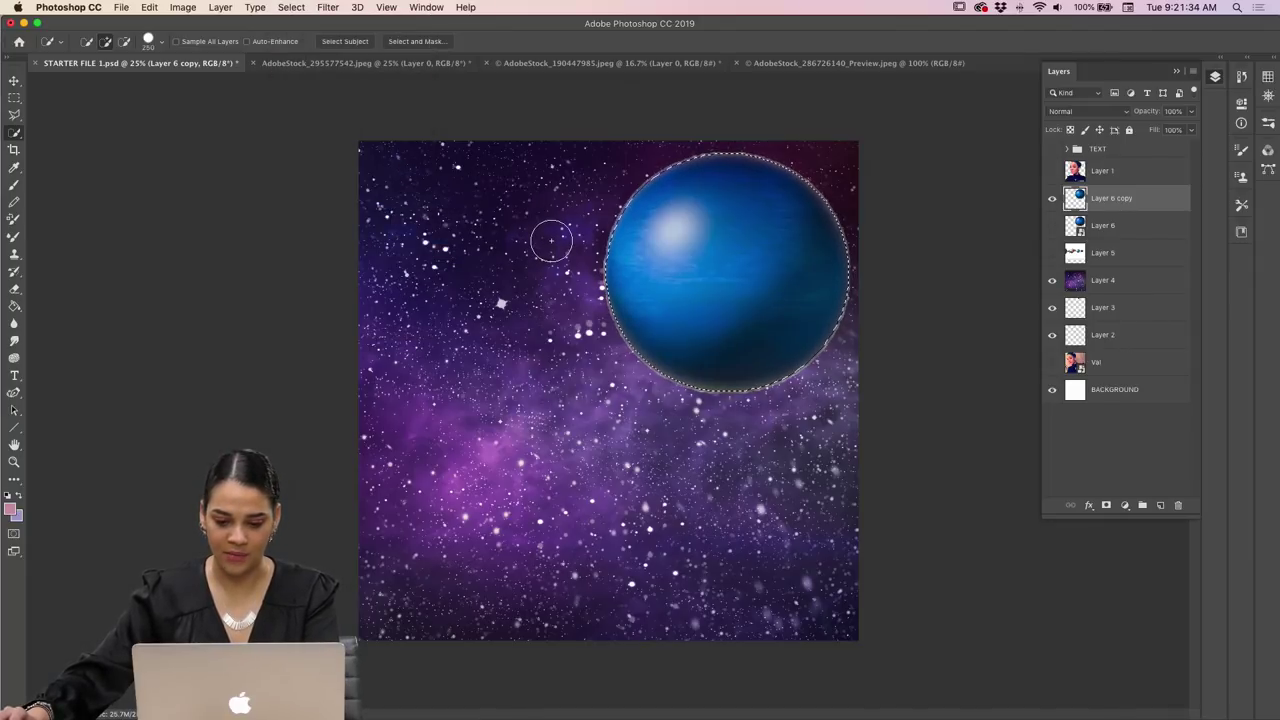
Invert the selection, delete the light fringe around the planet's edge, and deselect.
{"action": "right_click", "coordinate": [769, 198]}
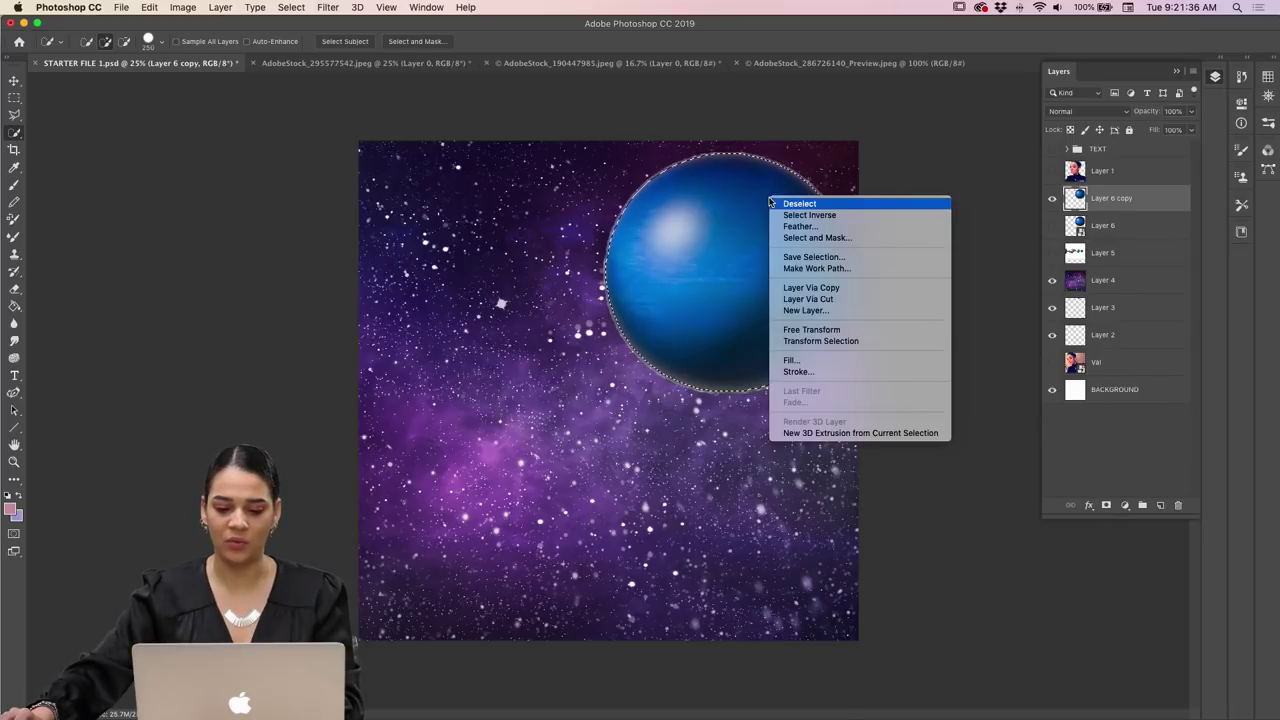
{"action": "left_click", "coordinate": [834, 209]}
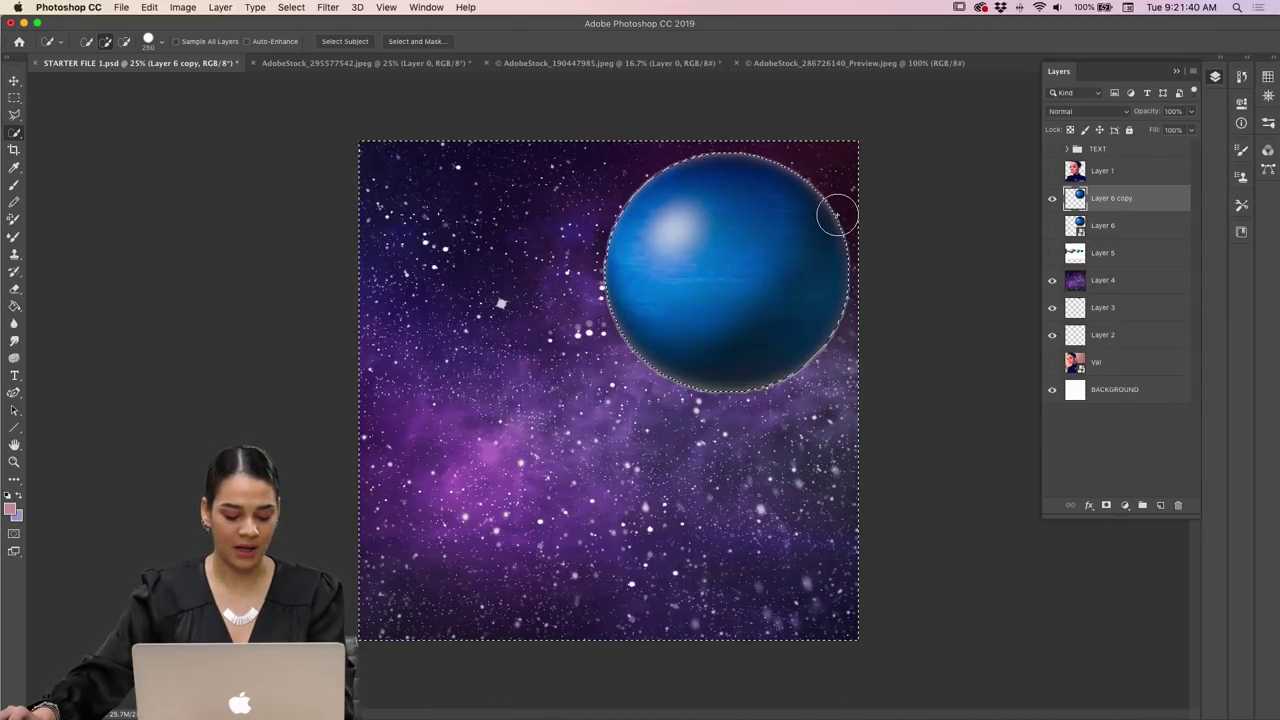
{"action": "key", "text": "Delete"}
{"action": "key", "text": "super+d"}
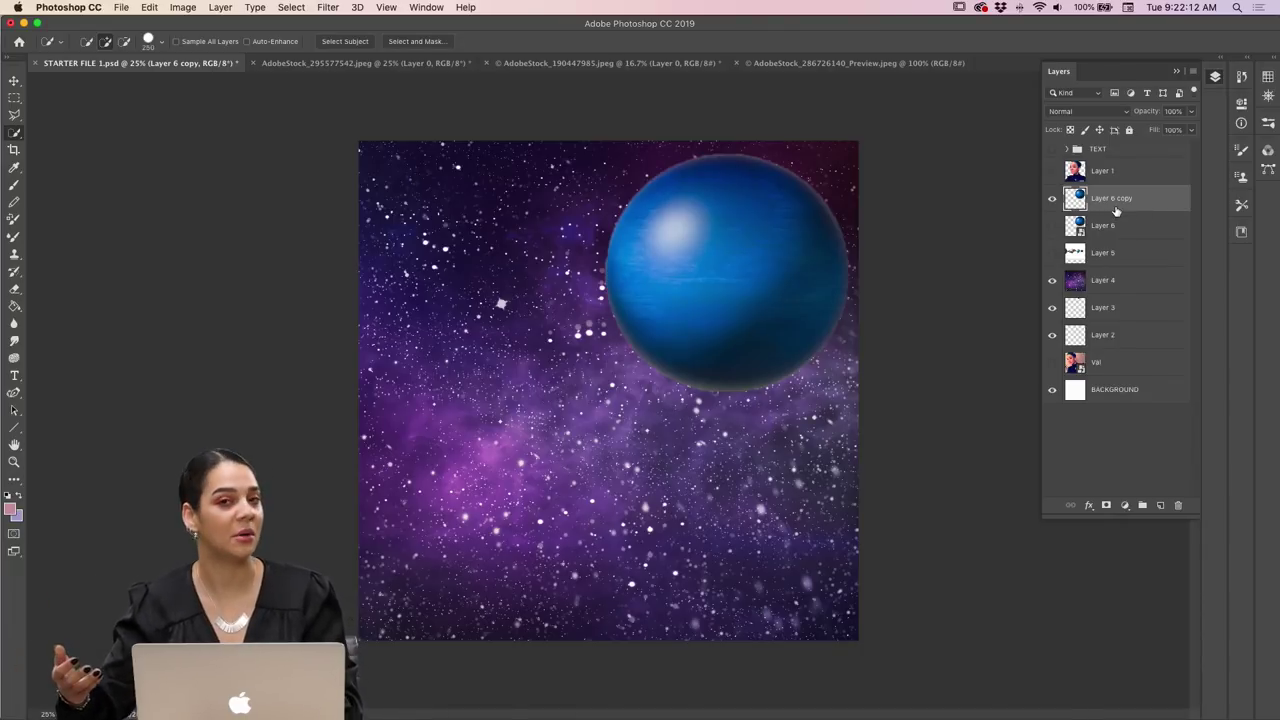
Show the cut-out figure again, select its outline, and feather the selection by 5 pixels.
{"action": "left_click", "coordinate": [1052, 172]}
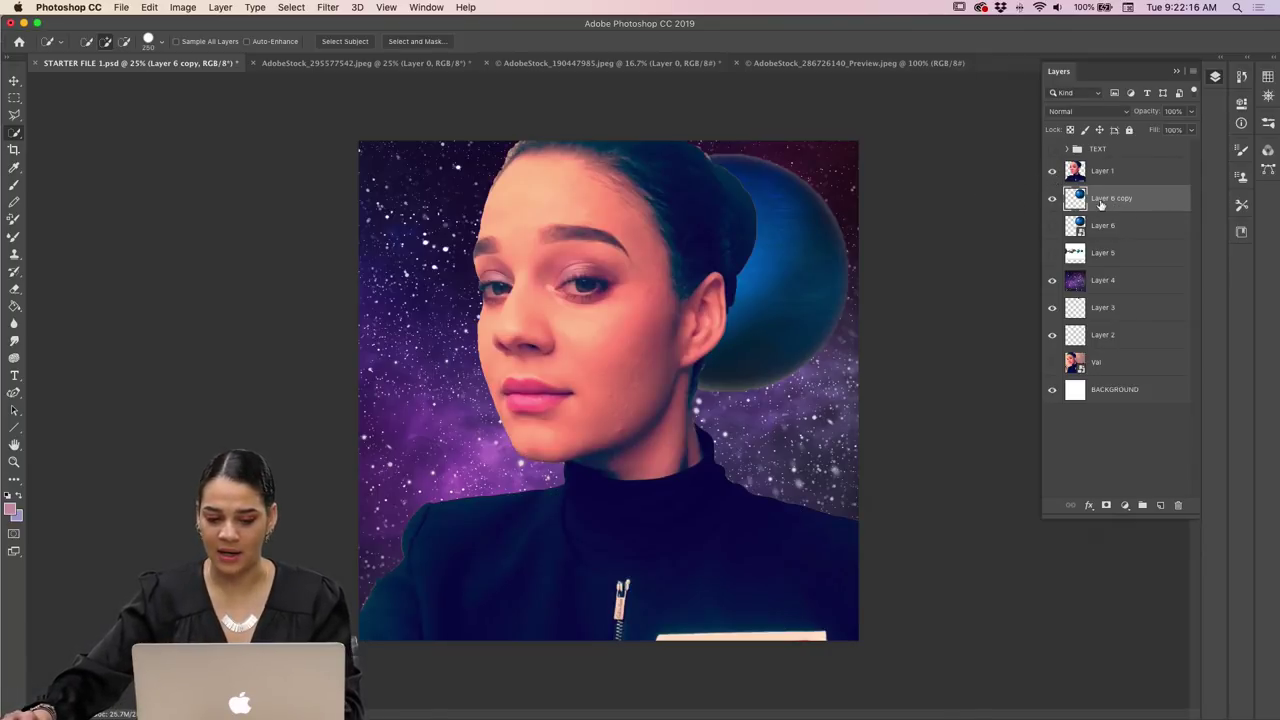
{"action": "left_click", "coordinate": [1147, 173]}
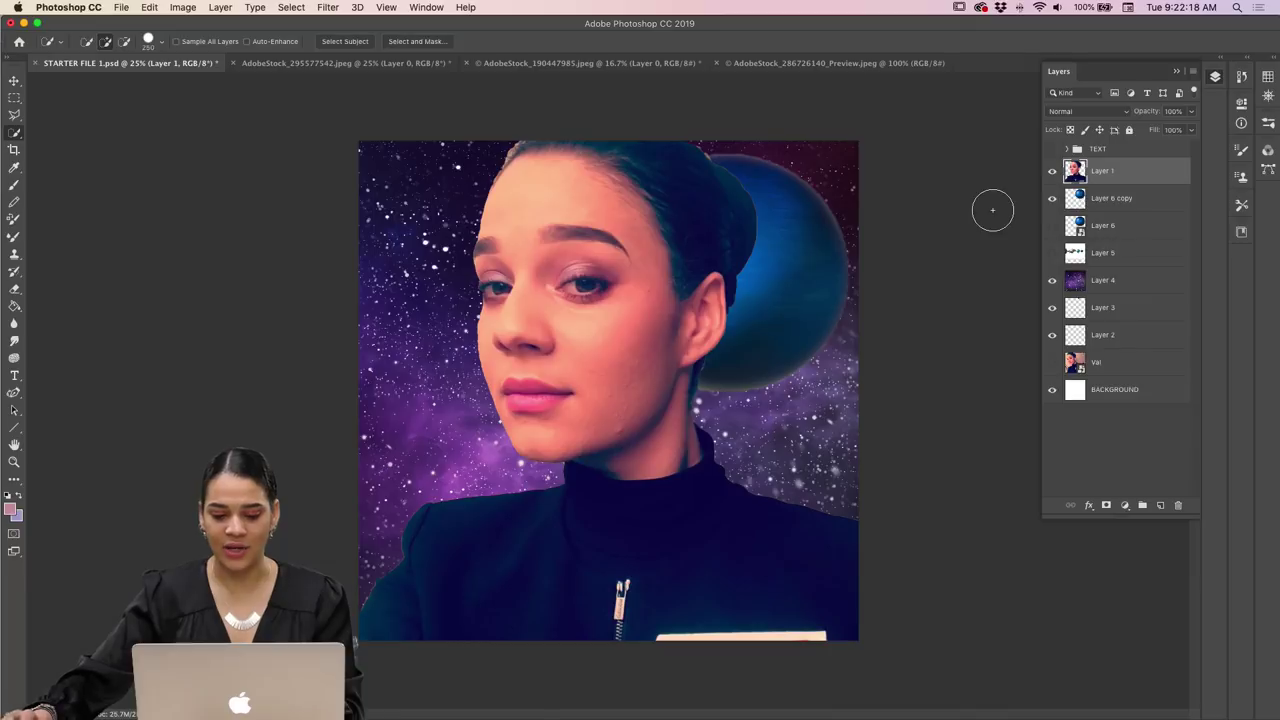
{"action": "left_click", "coordinate": [1076, 176], "text": "super"}
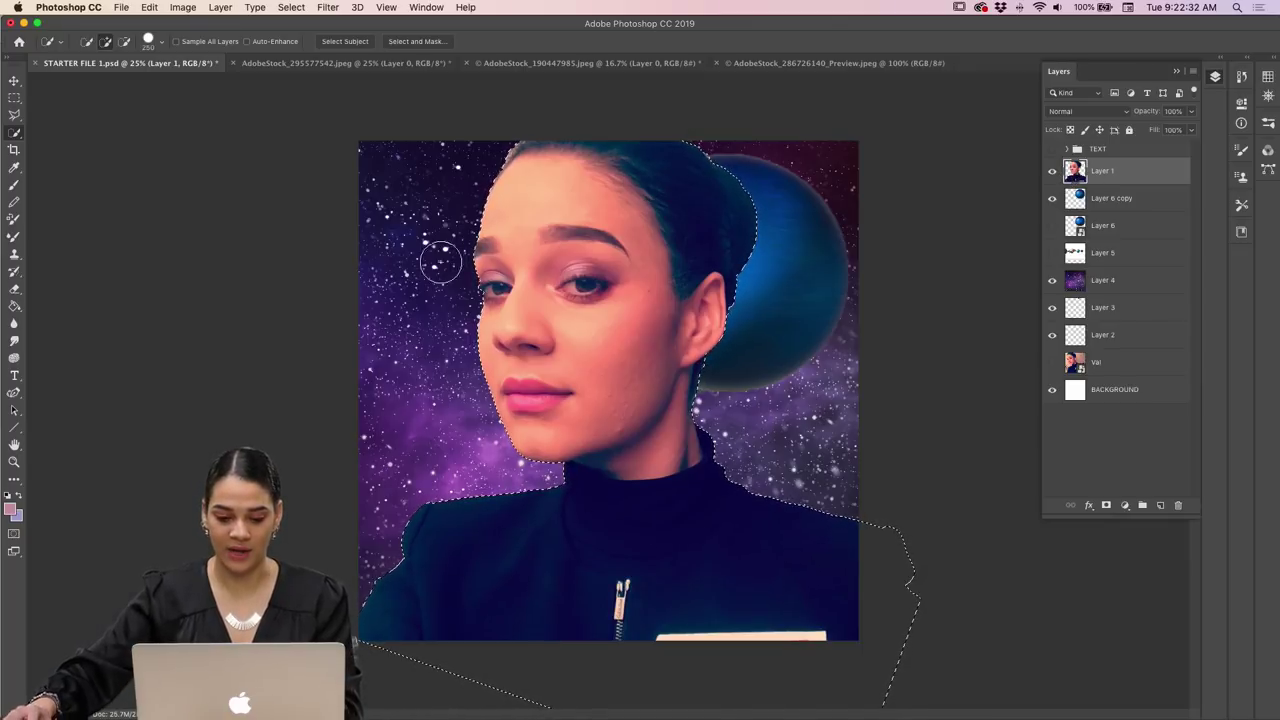
{"action": "left_click", "coordinate": [292, 8]}
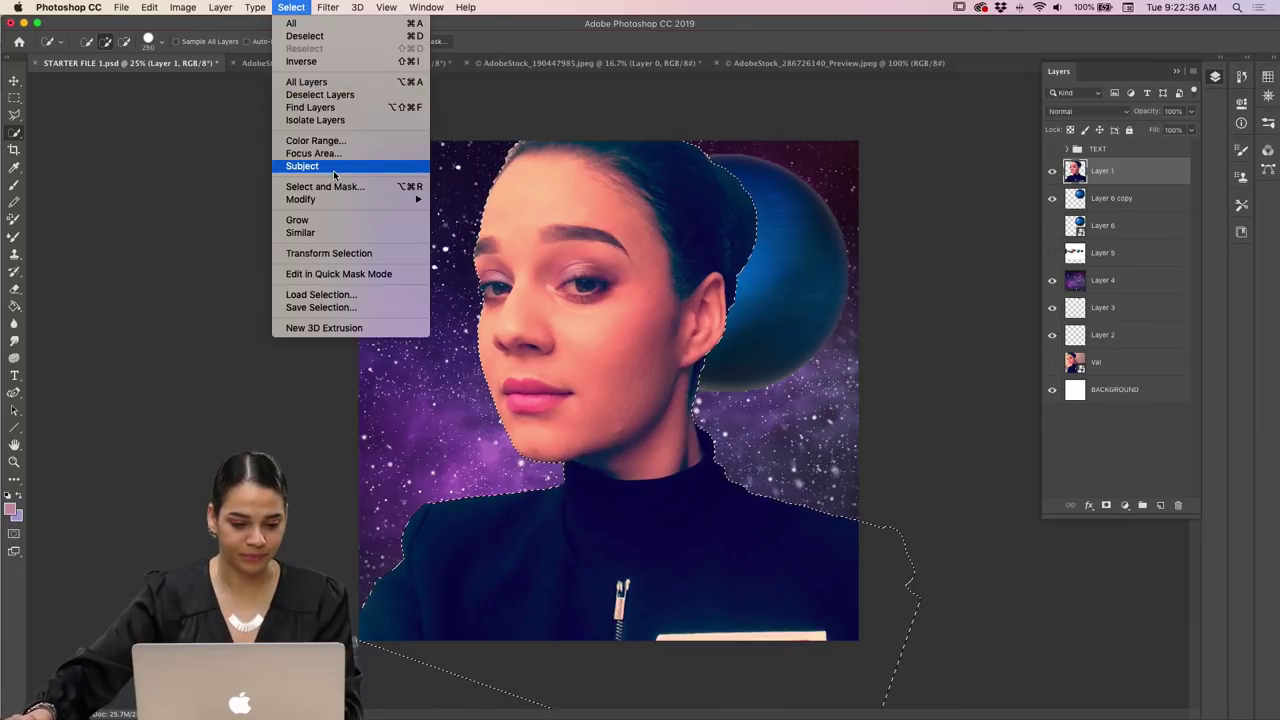
{"action": "mouse_move", "coordinate": [364, 203]}
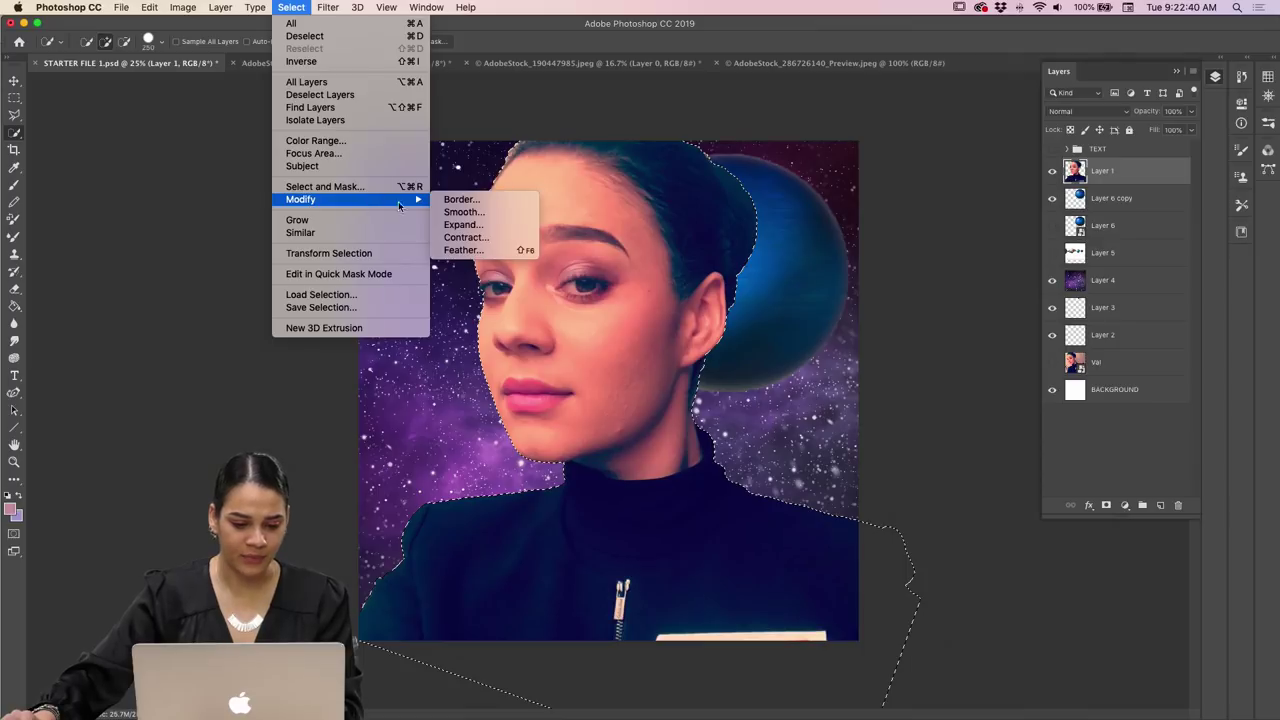
{"action": "left_click", "coordinate": [462, 250]}
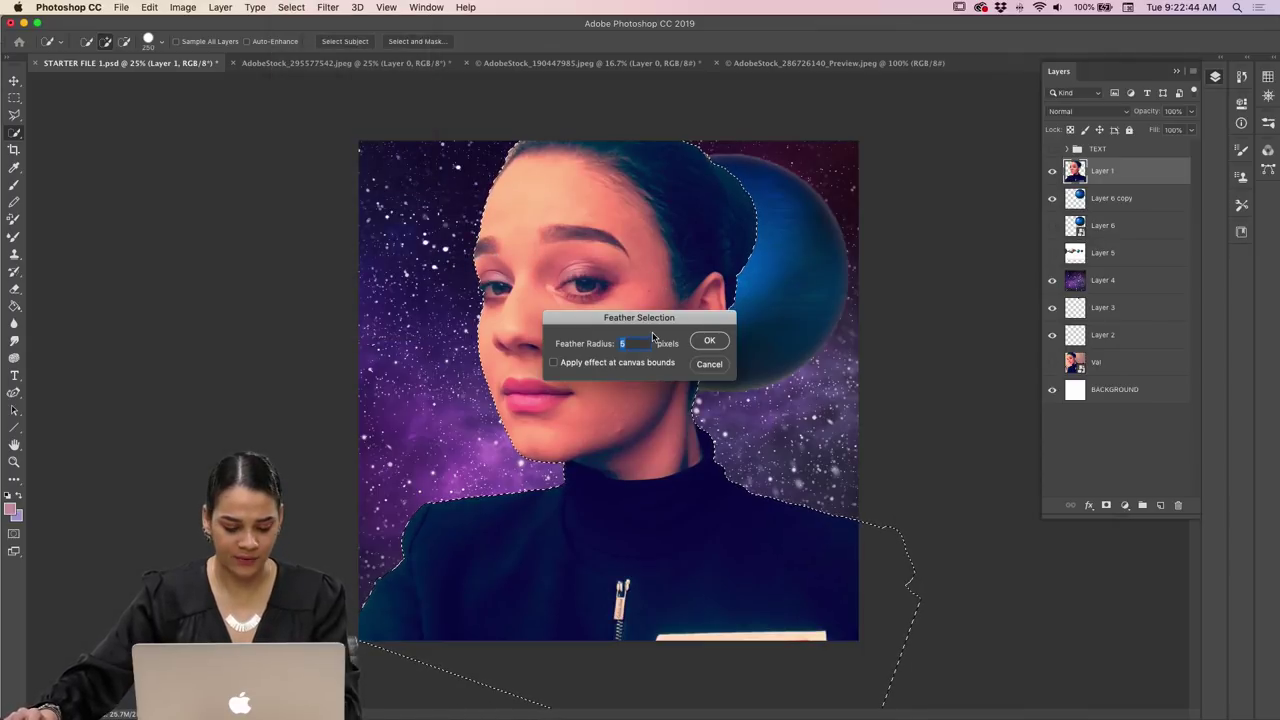
{"action": "left_click", "coordinate": [707, 340]}
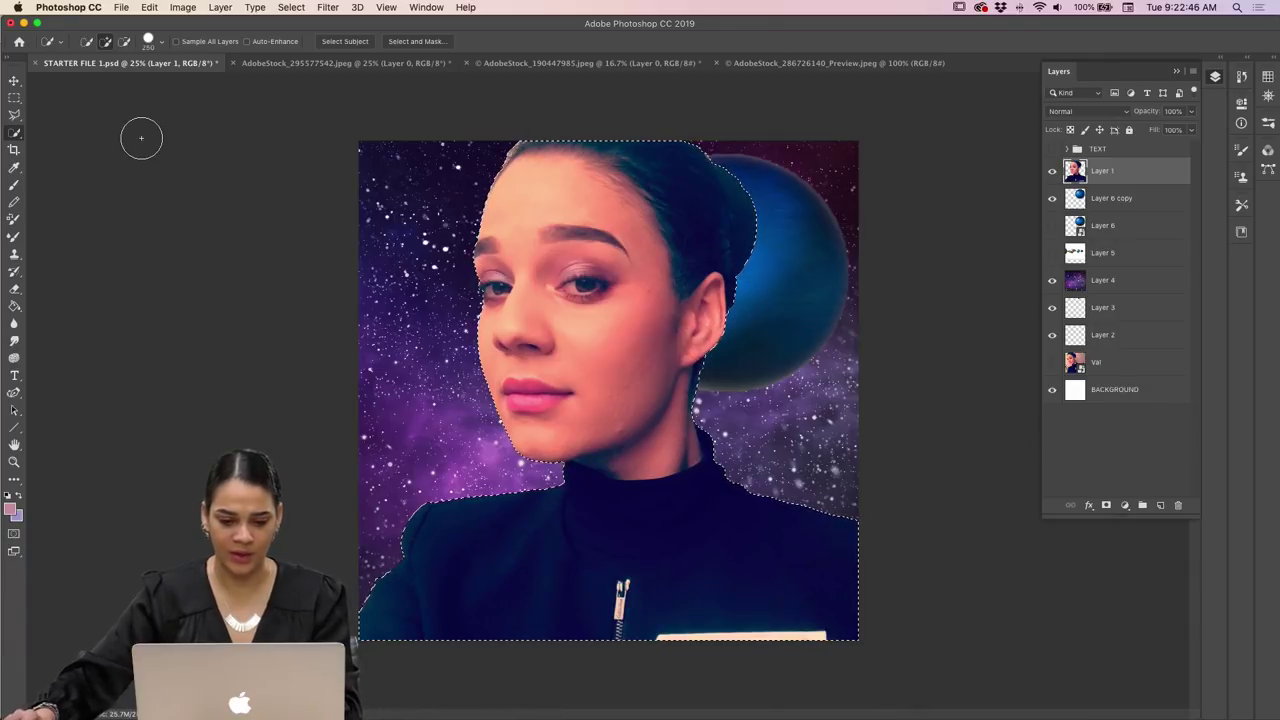
Contract the feathered selection around the figure by 6 pixels.
{"action": "left_click", "coordinate": [291, 7]}
{"action": "mouse_move", "coordinate": [339, 202]}
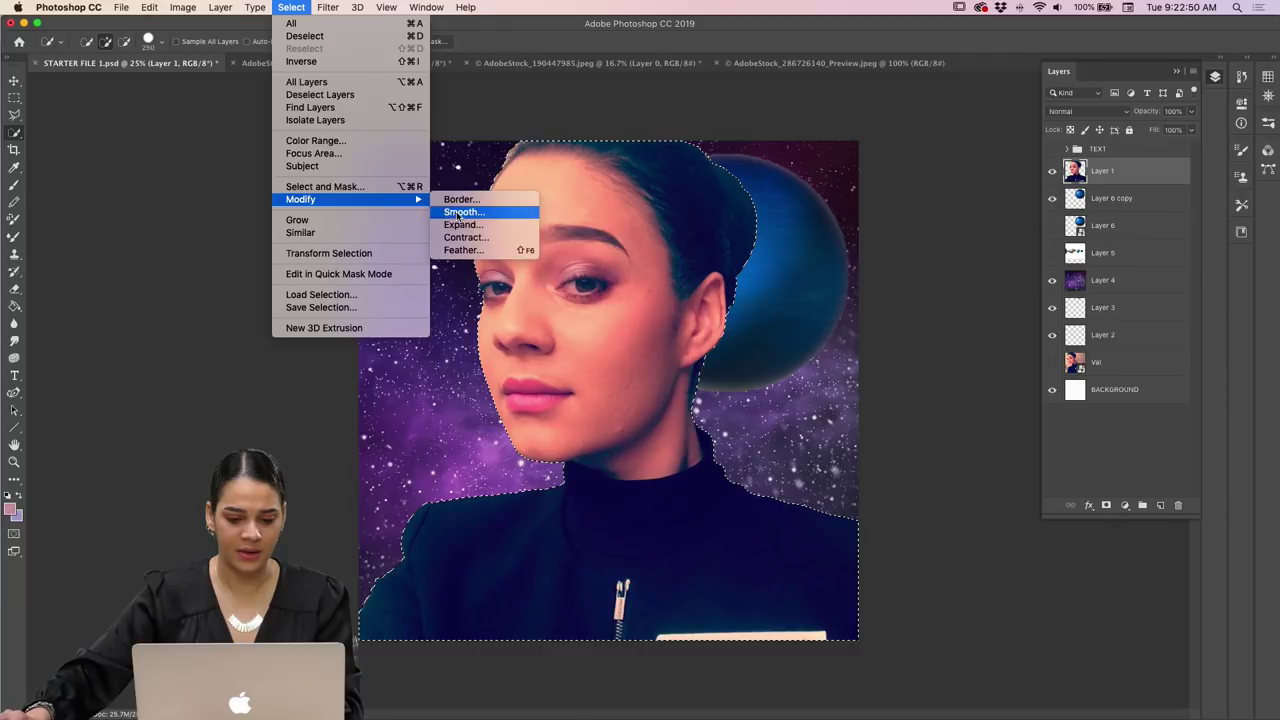
{"action": "left_click", "coordinate": [481, 238]}
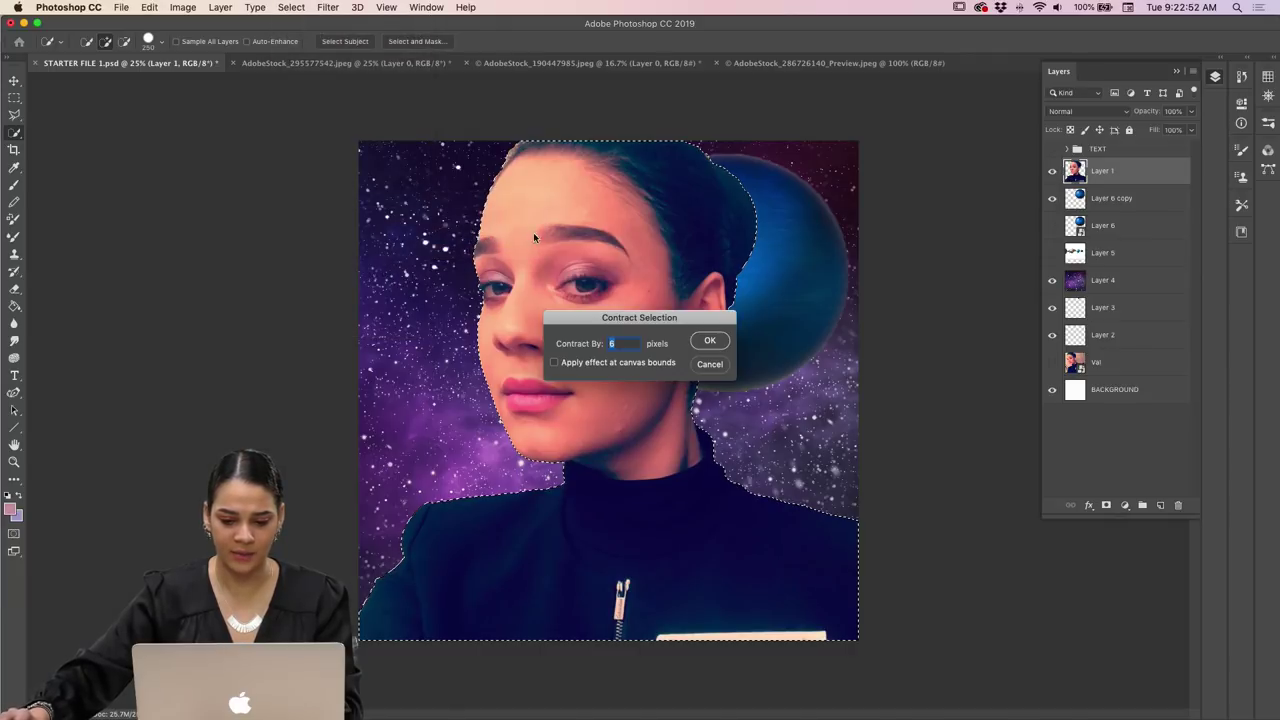
{"action": "key", "text": "Return"}
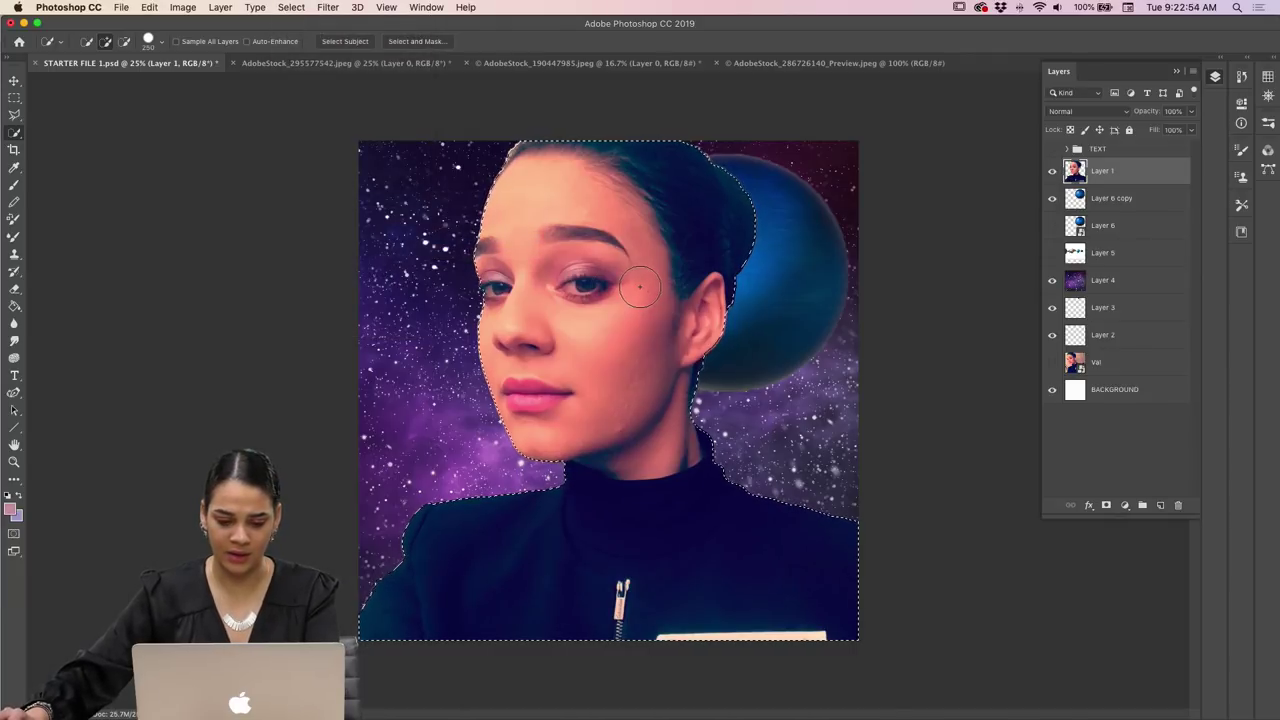
Invert the selection, cut away the fringe around the figure's edge, and switch to the Eraser tool.
{"action": "right_click", "coordinate": [514, 260]}
{"action": "left_click", "coordinate": [583, 282]}
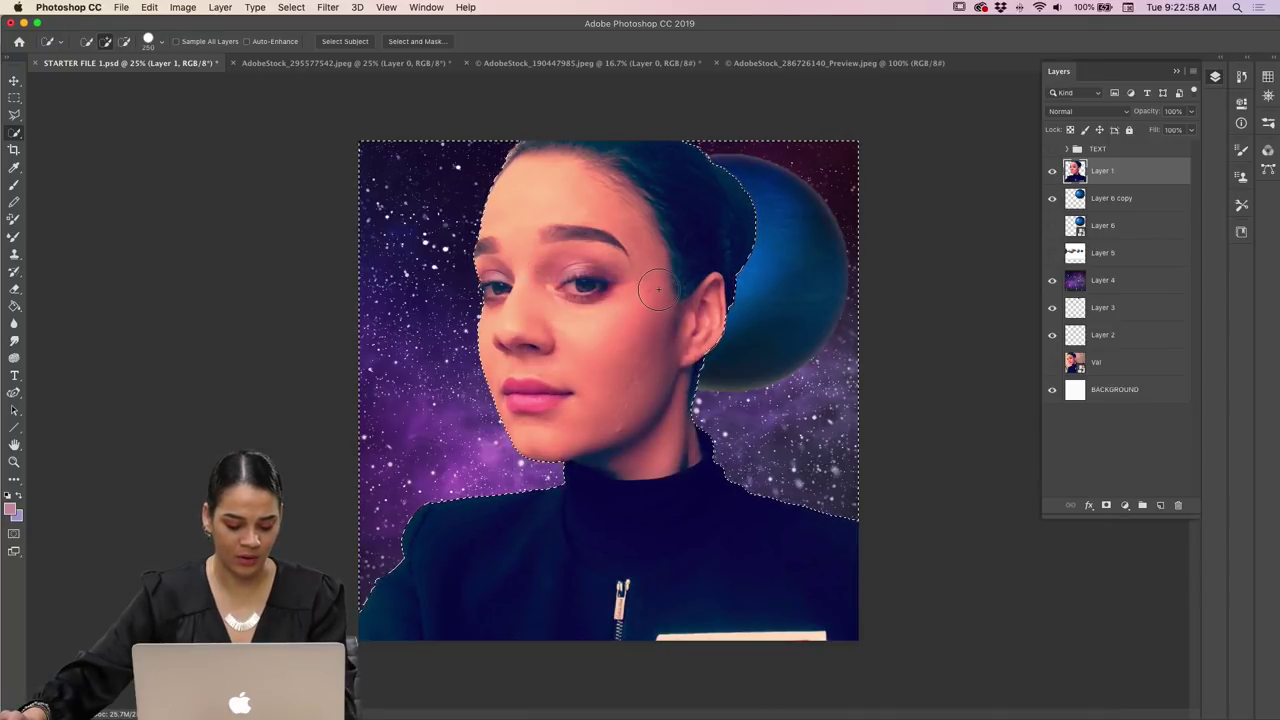
{"action": "key", "text": "super+x"}
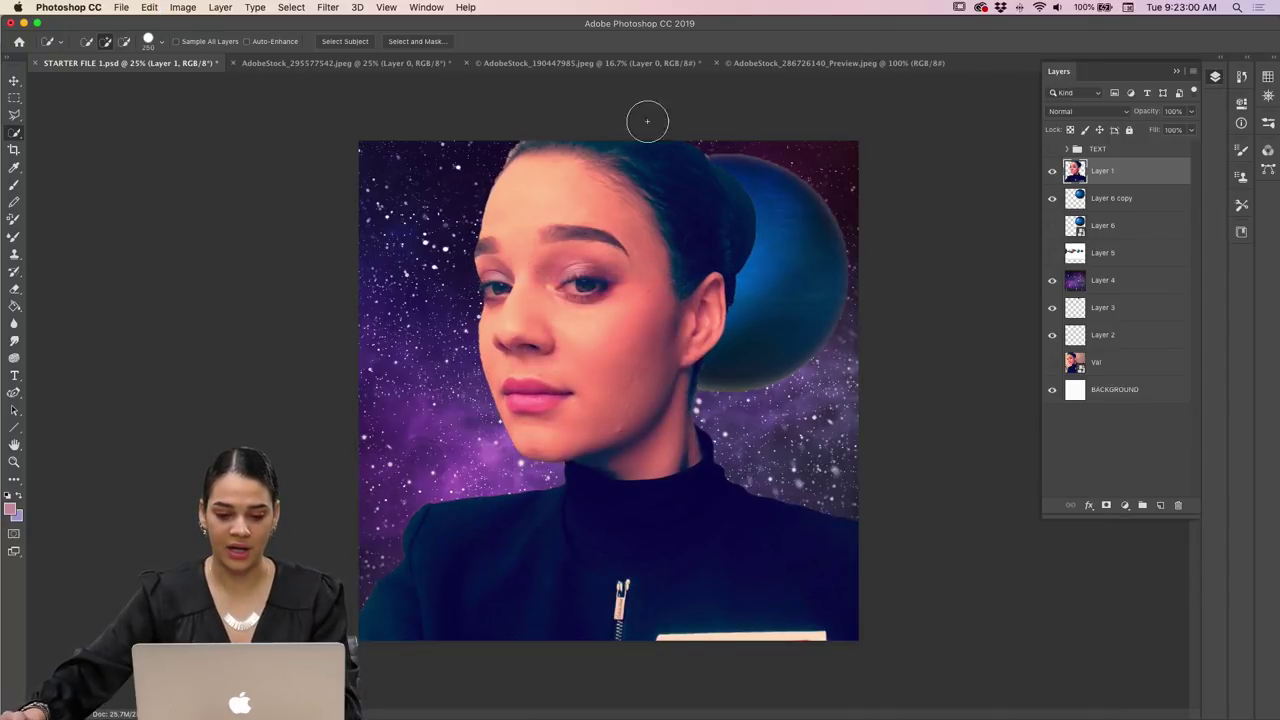
{"action": "key", "text": "e"}
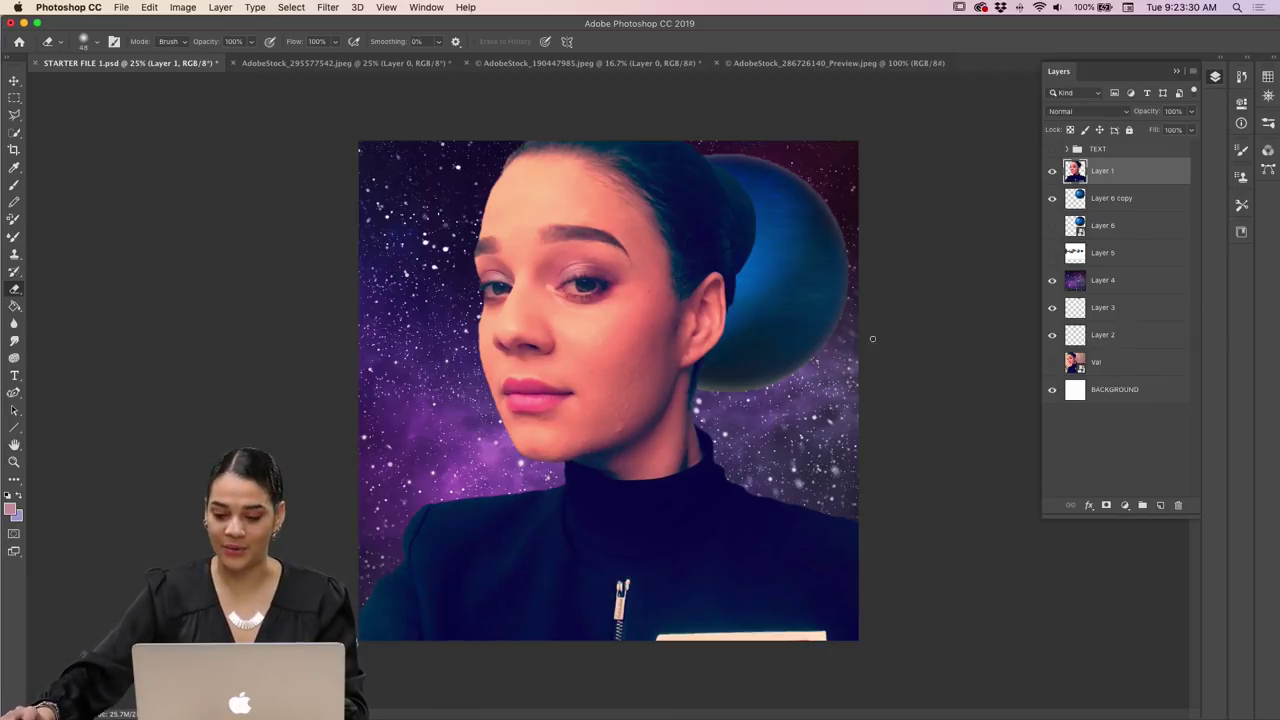
Enlarge the blue planet behind the figure's head to about 111% with Free Transform, keeping it inside the canvas's side edge.
{"action": "left_click", "coordinate": [1144, 202]}
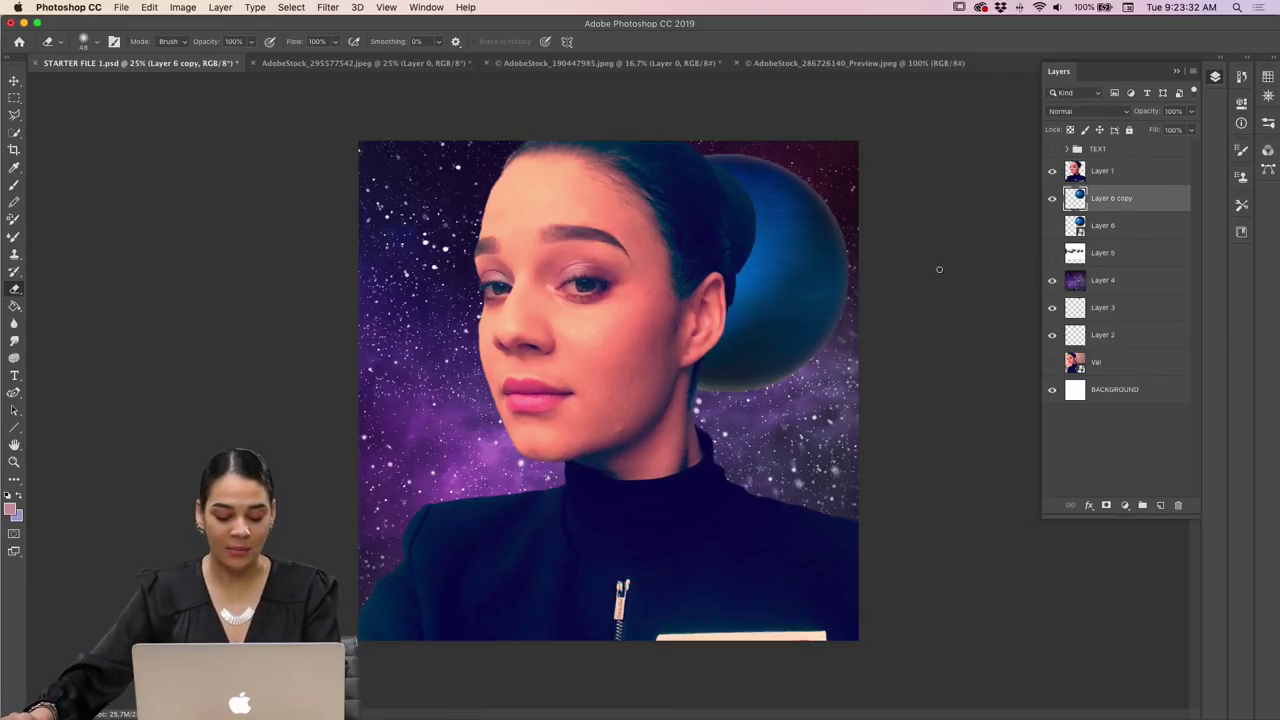
{"action": "key", "text": "super+t"}
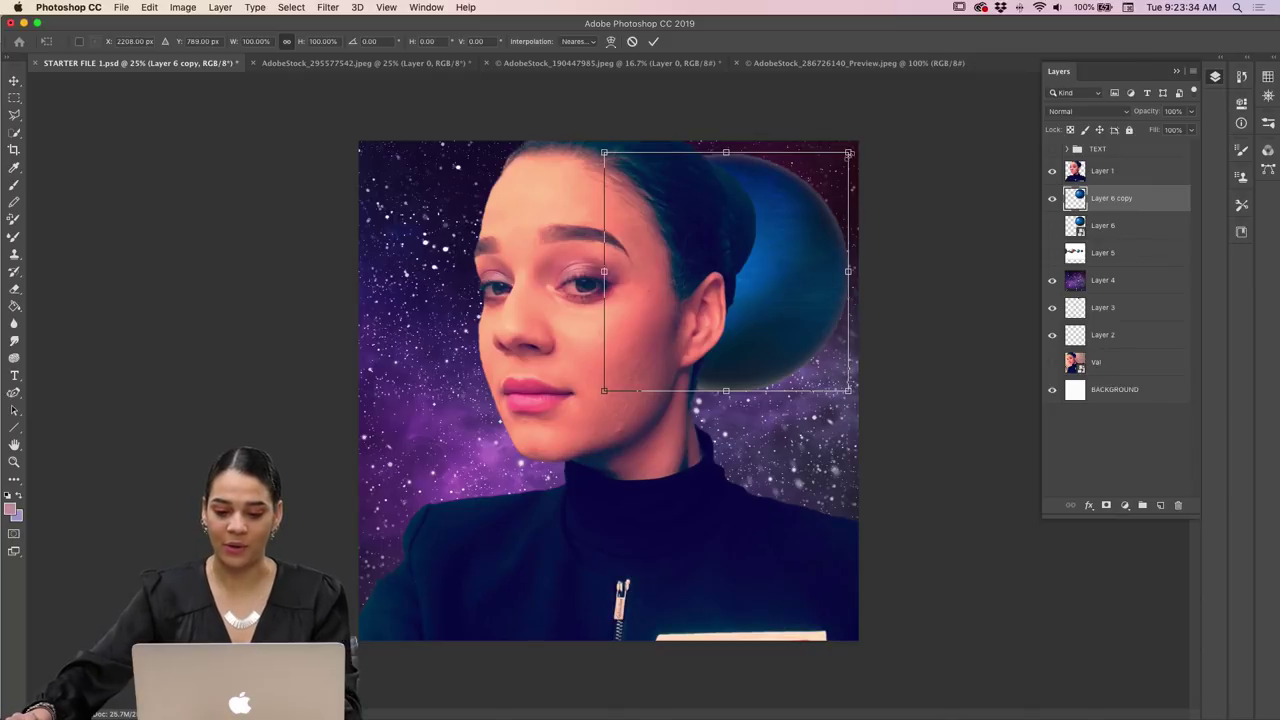
{"action": "left_click_drag", "start_coordinate": [848, 153], "coordinate": [916, 115]}
{"action": "mouse_move", "coordinate": [843, 200]}
{"action": "left_mouse_down"}
{"action": "mouse_move", "coordinate": [839, 252]}
{"action": "mouse_move", "coordinate": [830, 206]}
{"action": "left_mouse_up"}
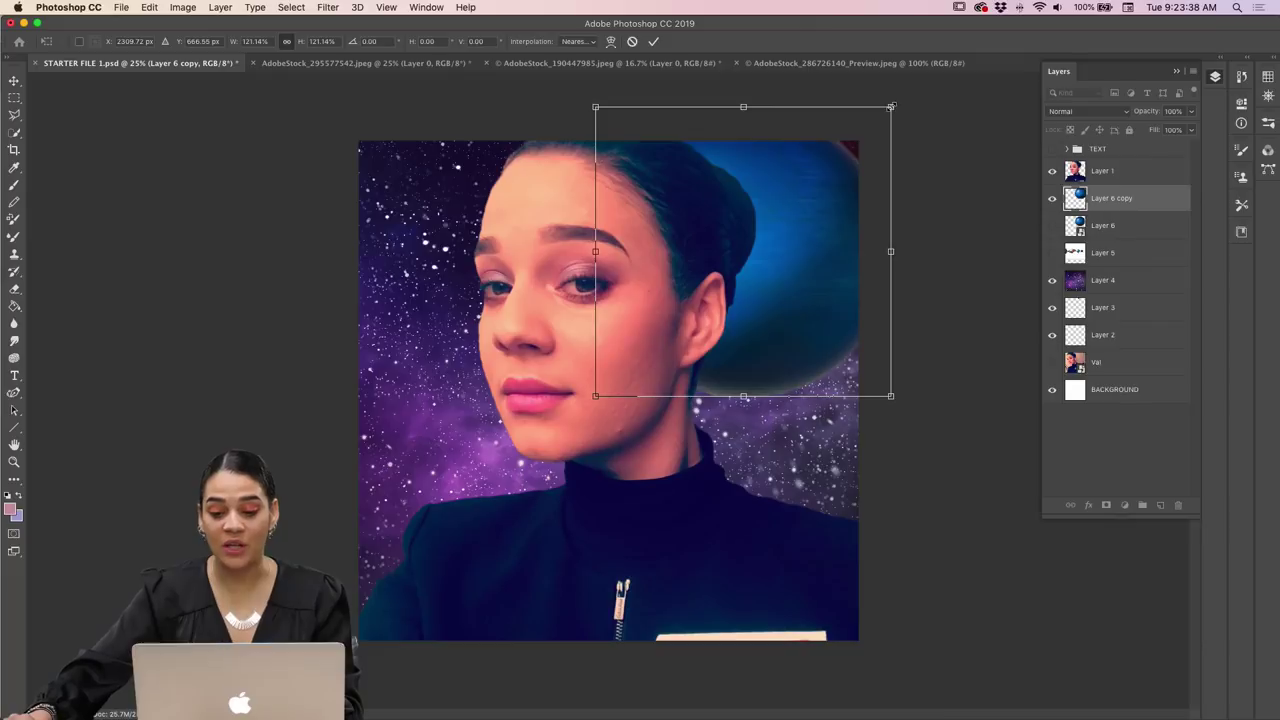
{"action": "left_click_drag", "start_coordinate": [891, 106], "coordinate": [867, 131]}
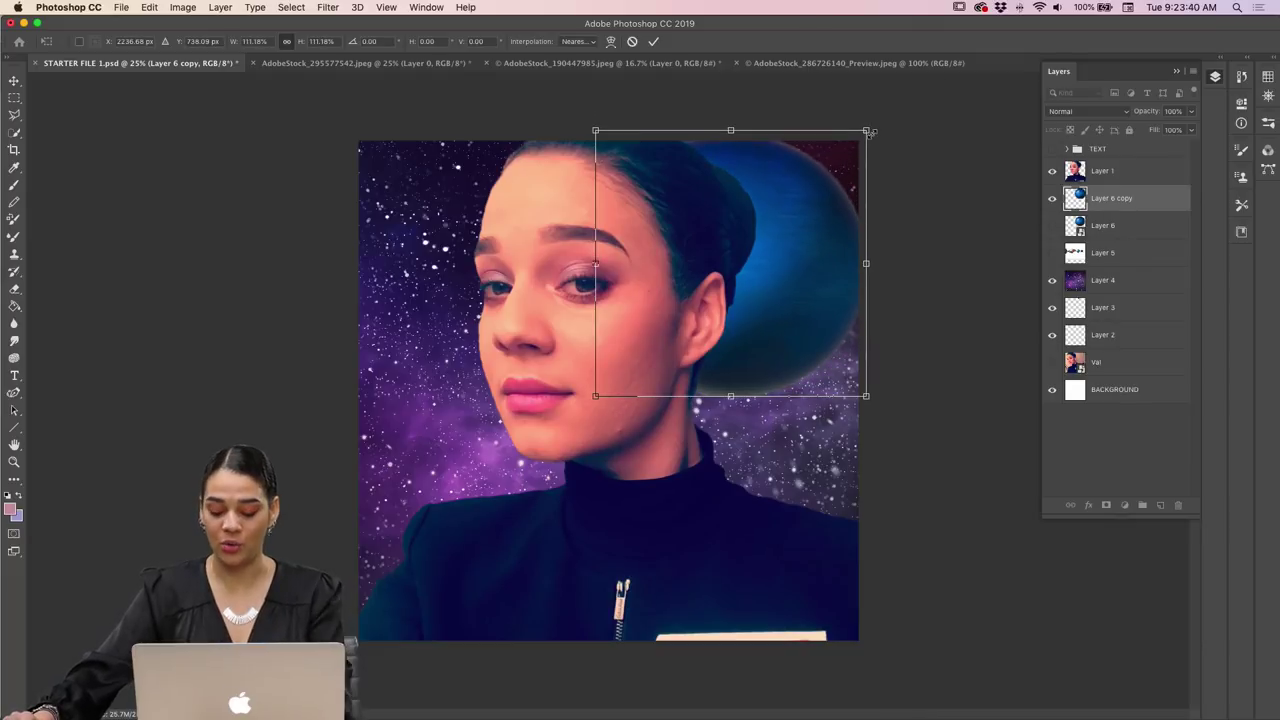
{"action": "key", "text": "Return"}
{"action": "key", "text": "e"}
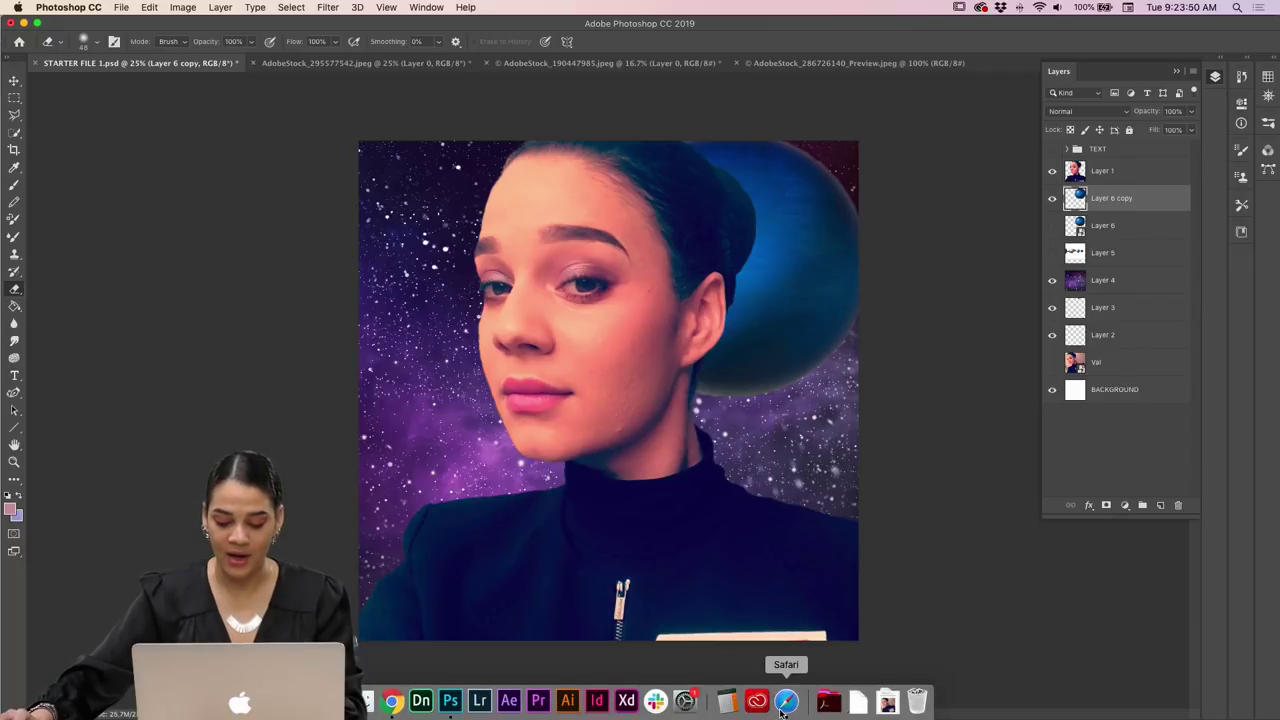
Switch to Safari and open the current-challenge channel of the Adobe Photoshop Discord server.
{"action": "left_click", "coordinate": [786, 702]}
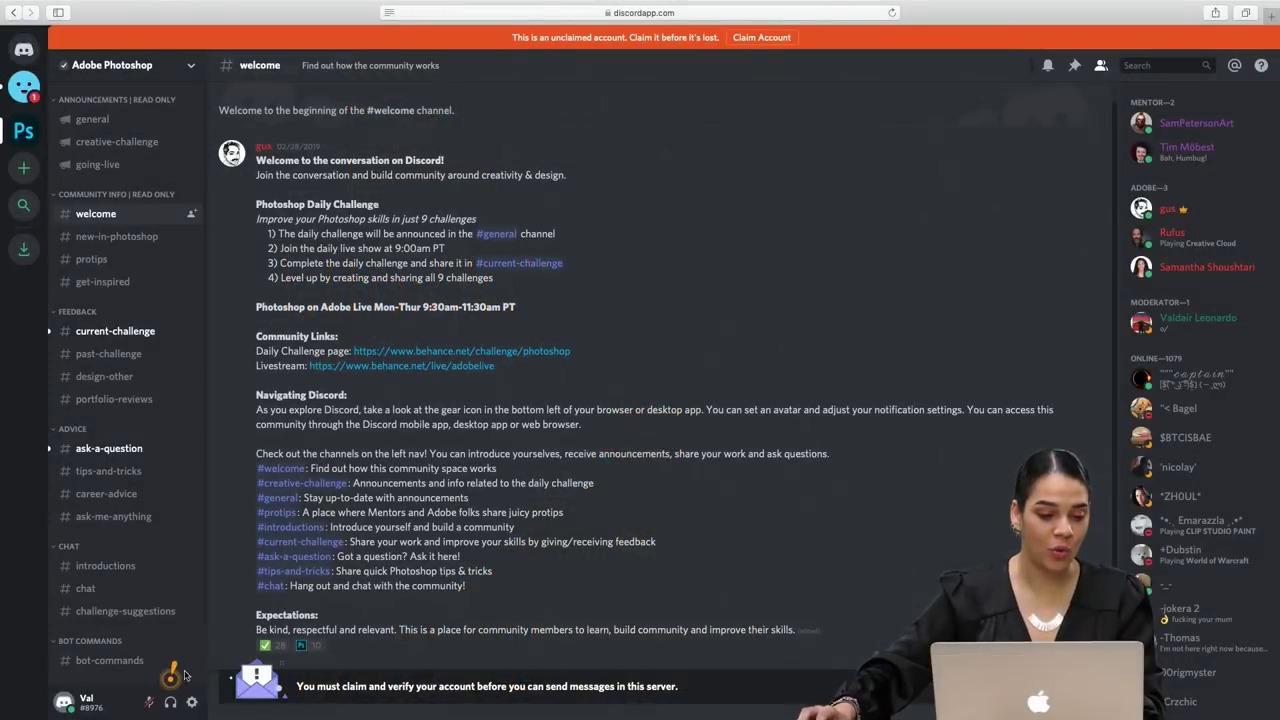
{"action": "left_click", "coordinate": [130, 333]}
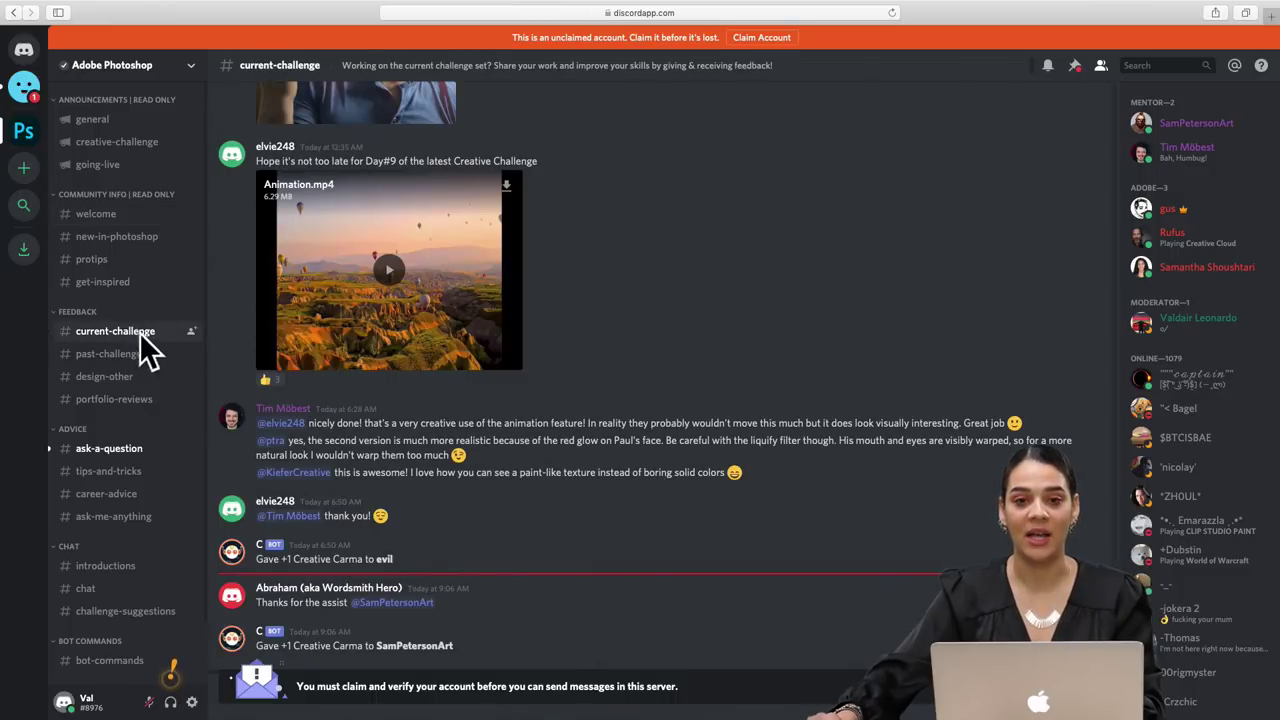